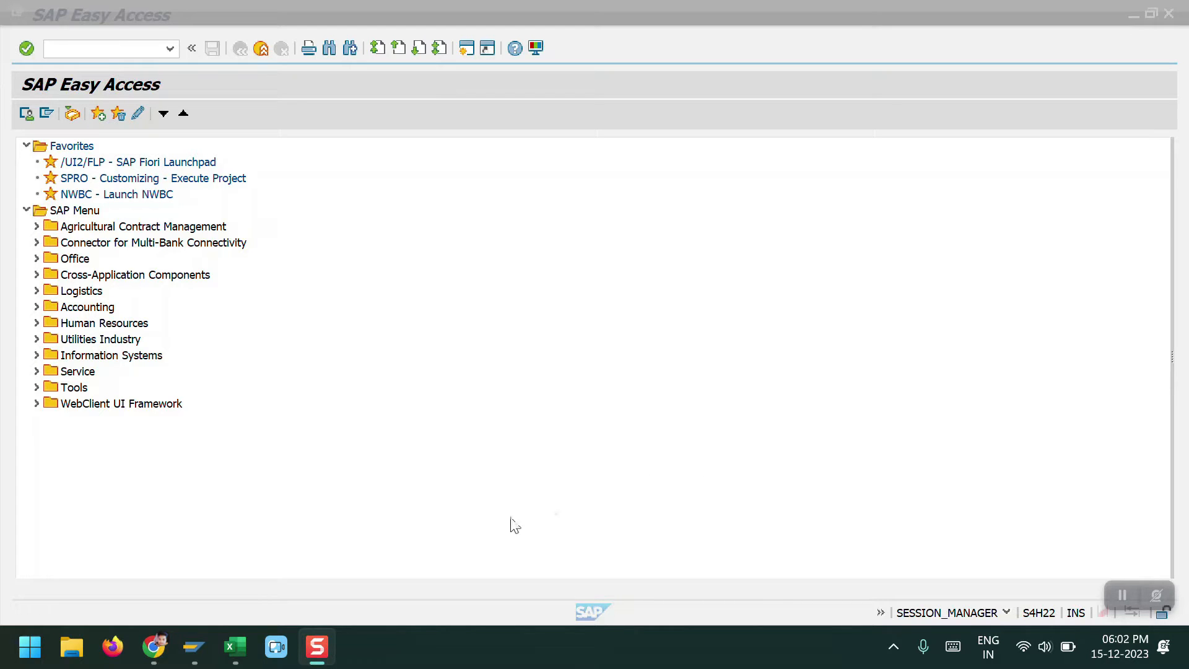
Step: Switch to the Excel workbook and number the process list 1 to 4 in cells F3 through F6
mouse_move(239, 646)
click(295, 571)
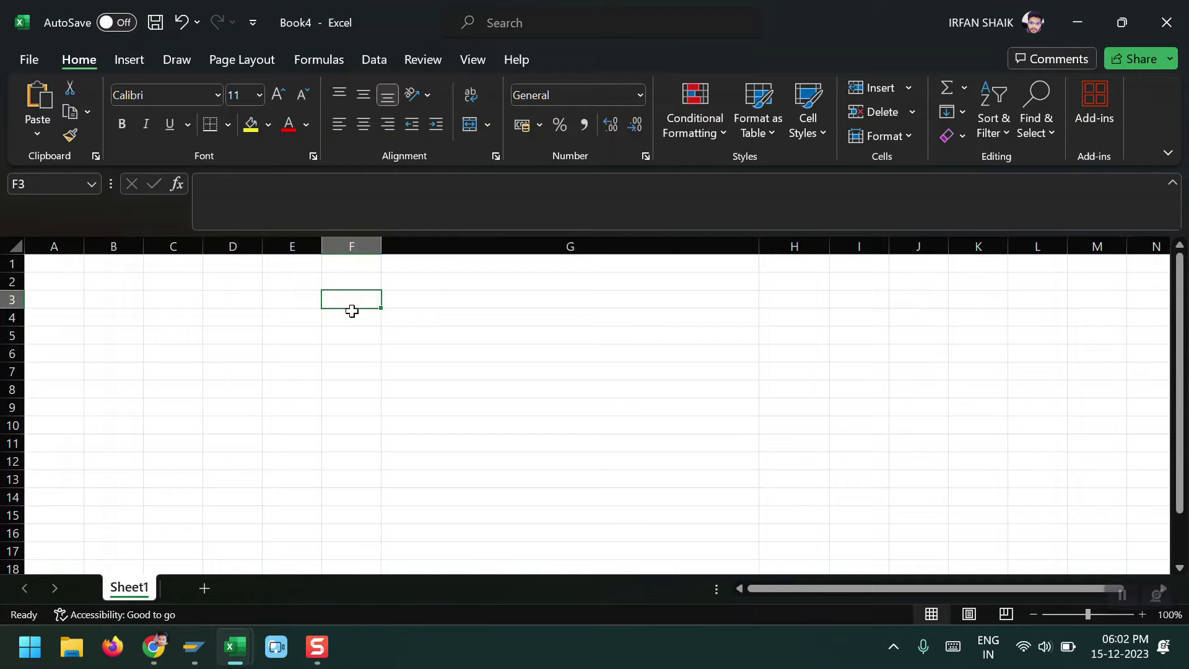
text(1)
key(Return)
text(2)
key(Return)
text(3)
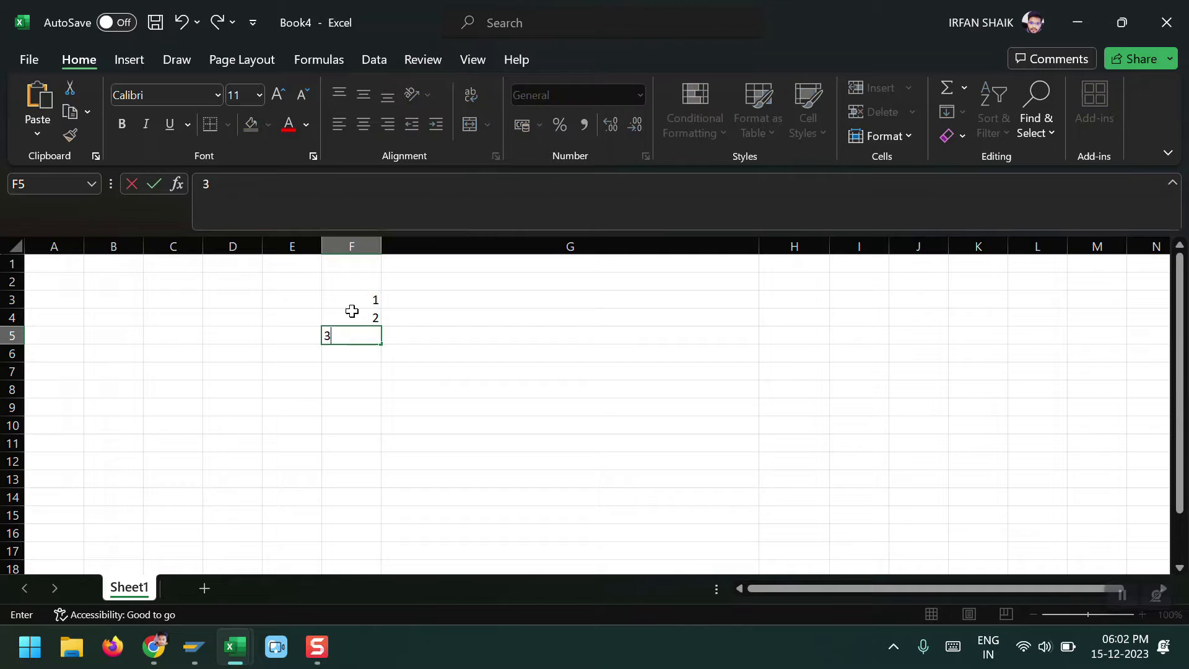
key(Return)
text(4)
Step: Enter "Internal Order, AUC & Main Asset" in G3 with the transaction code KO01 in H3
click(352, 308)
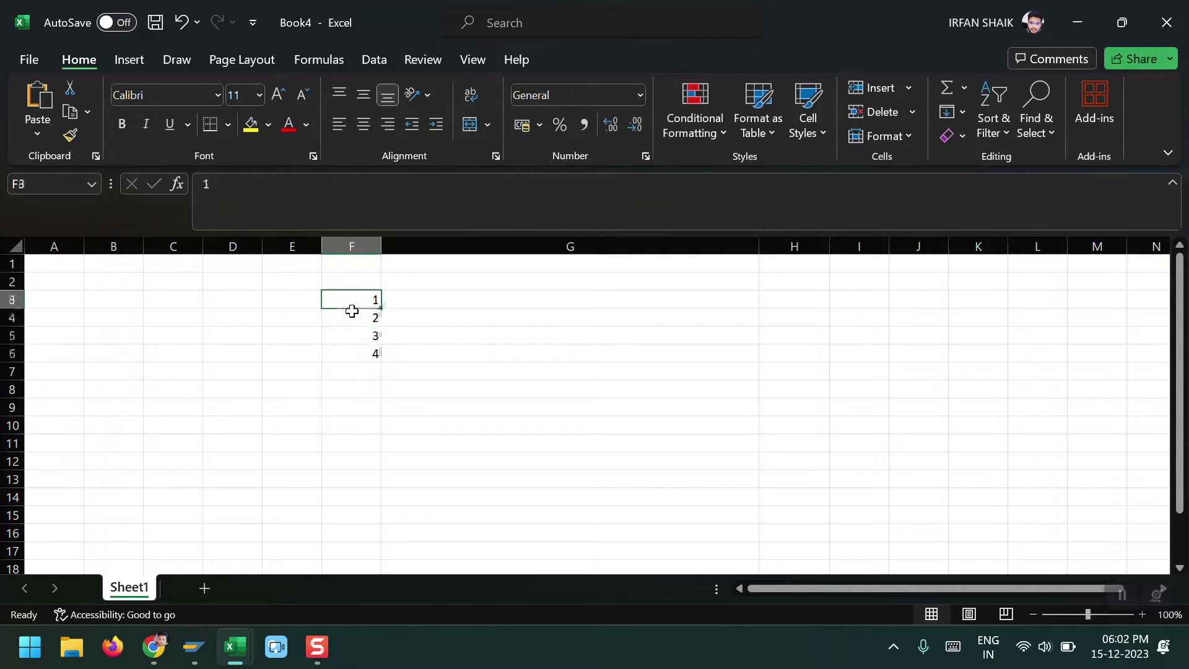
key(Tab)
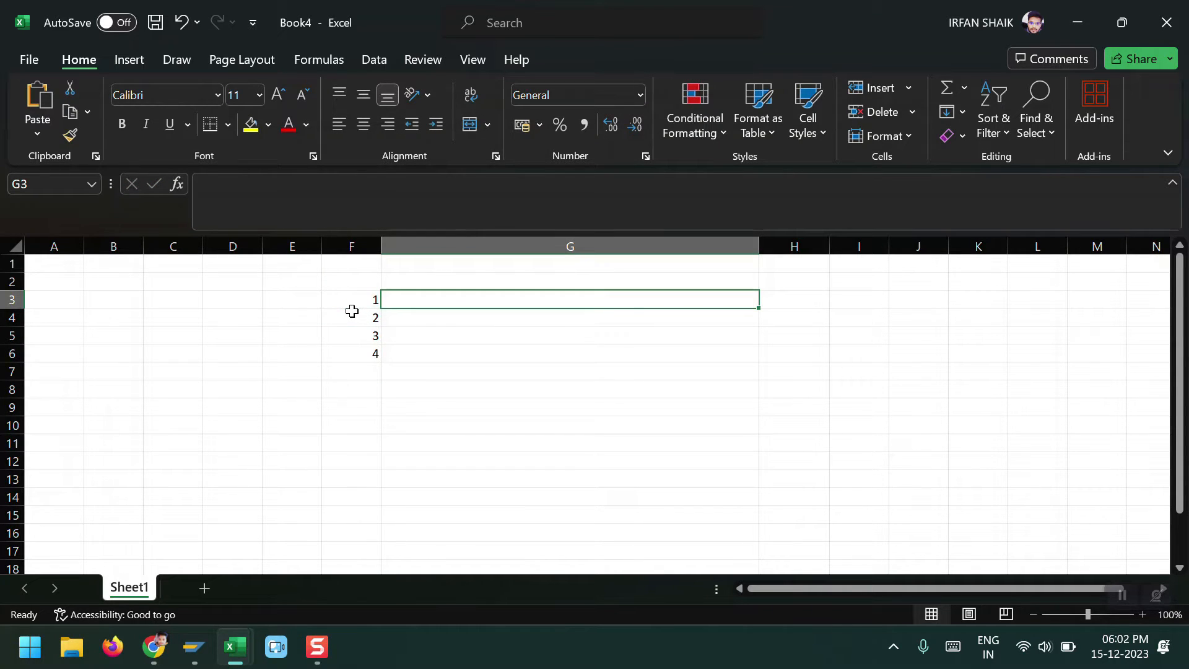
text(Internal)
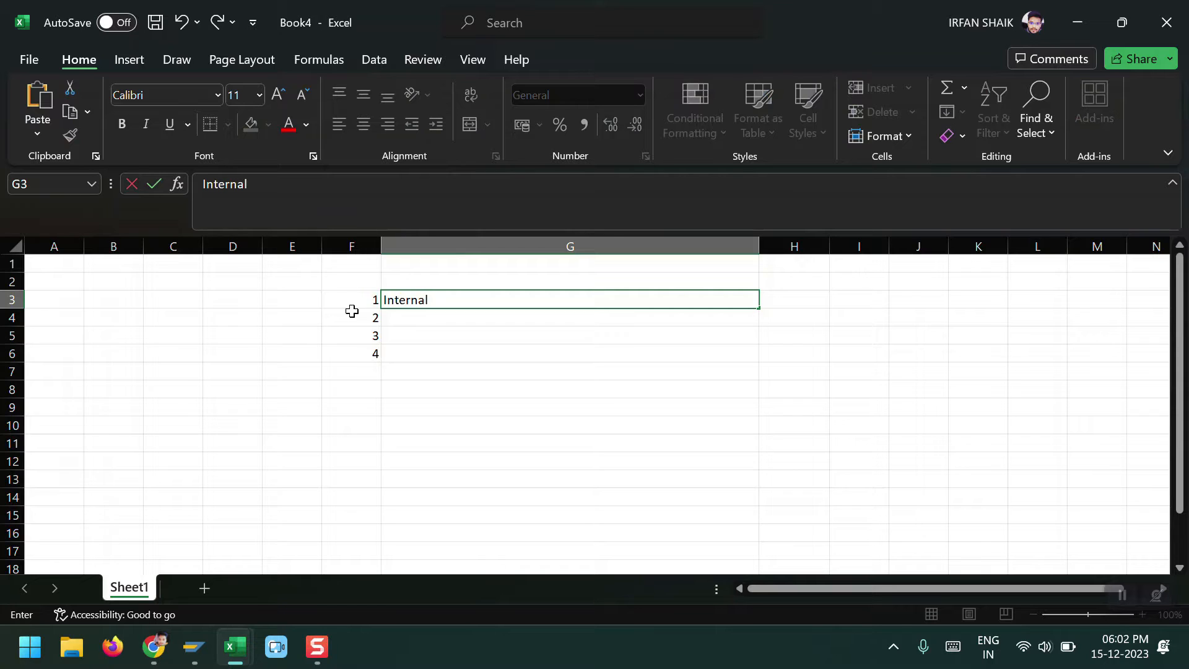
text( Order, AUC & )
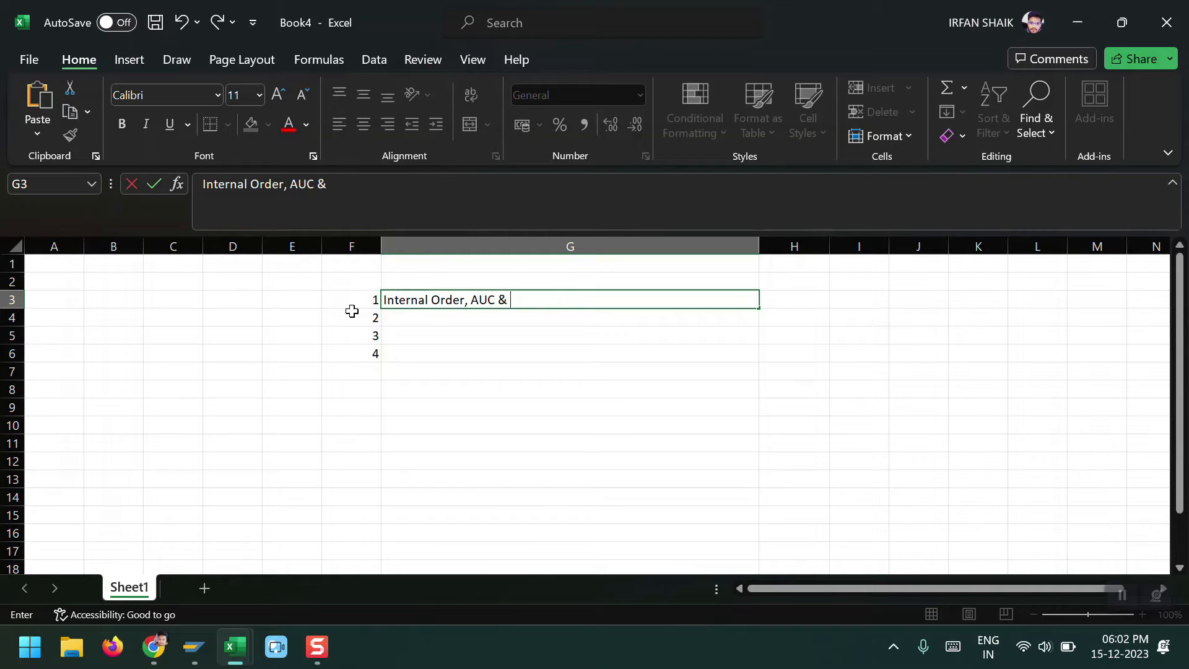
text(Main Asset)
key(Return)
key(Up)
key(Right)
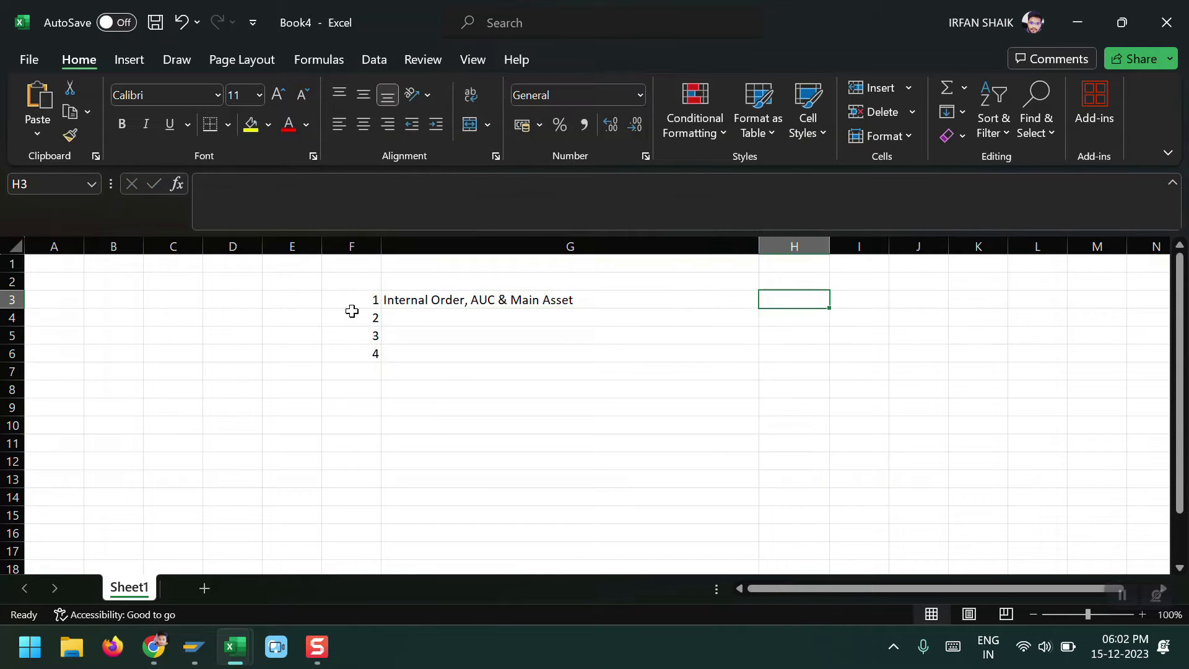
text(KO01)
key(Return)
Step: Enter "Invoice Posting" in G4 with the transaction codes FB60/MIRO in H4
key(Left)
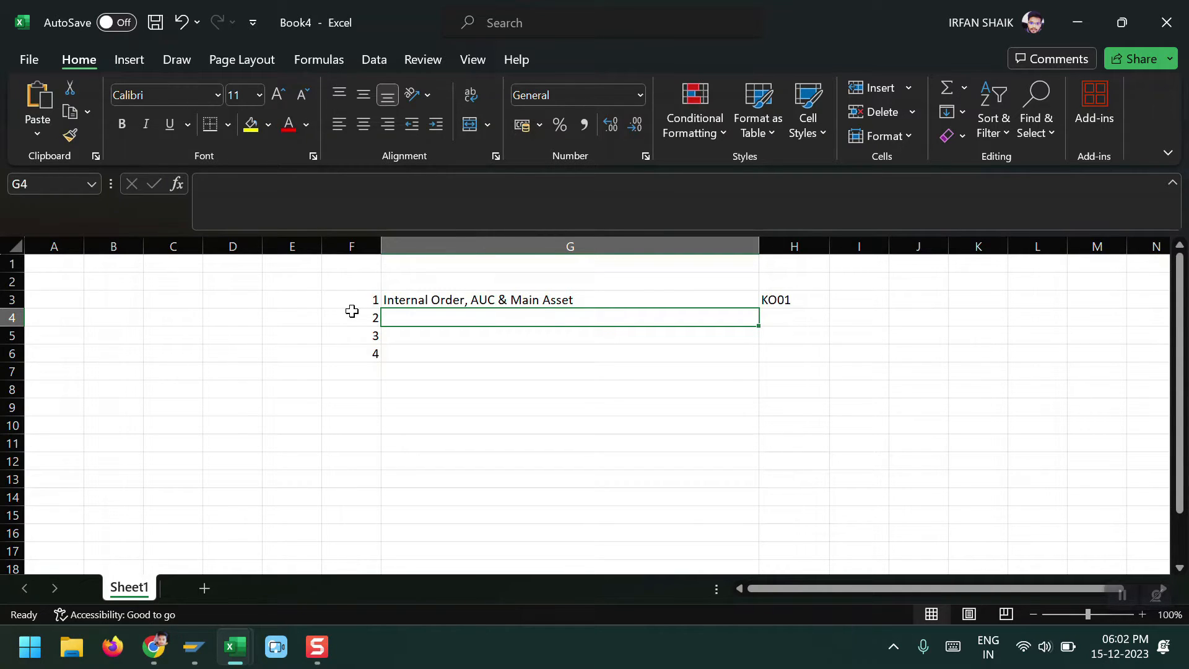
text(I)
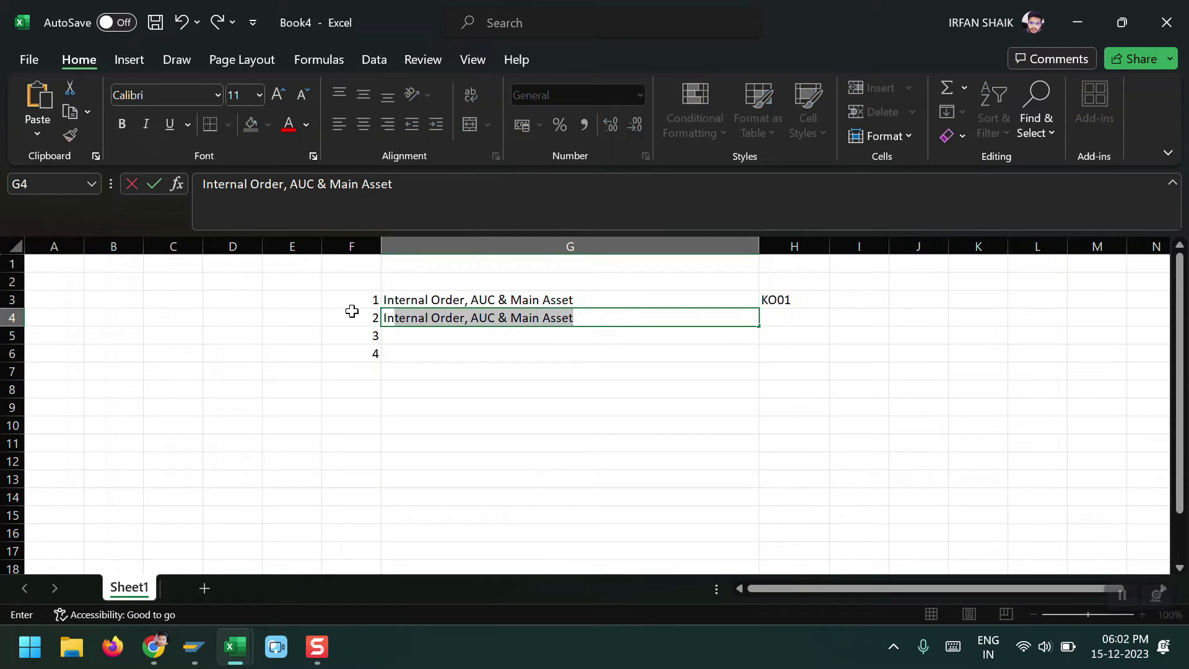
text(nvoice Po)
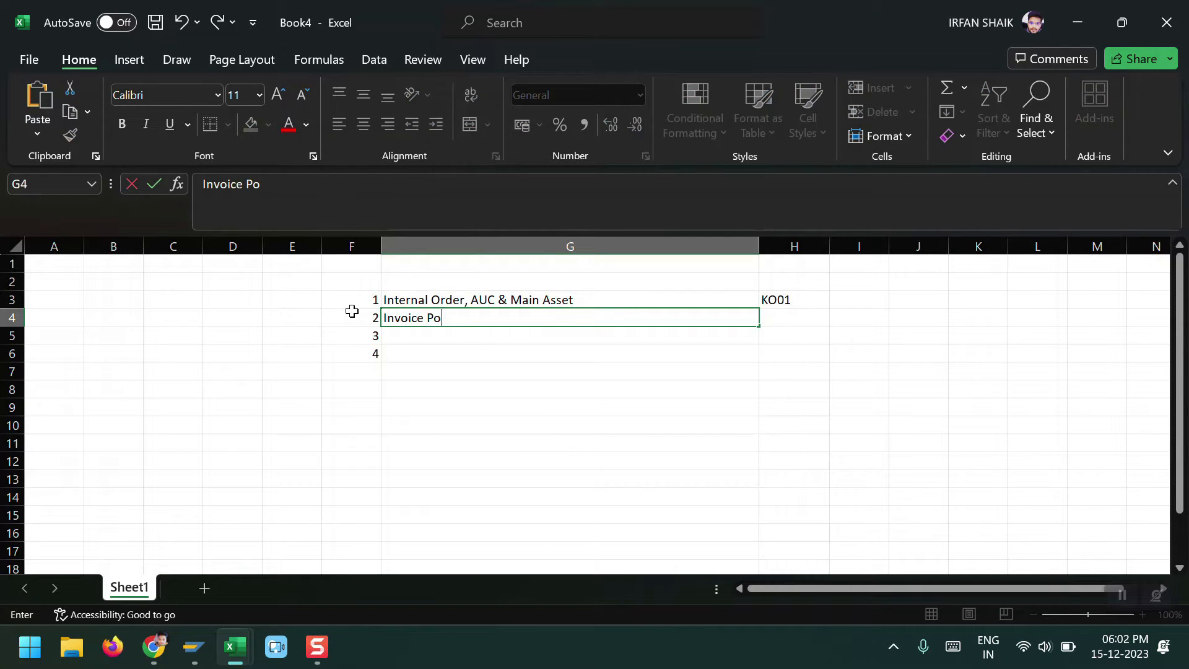
text(sting)
key(Return)
key(Up)
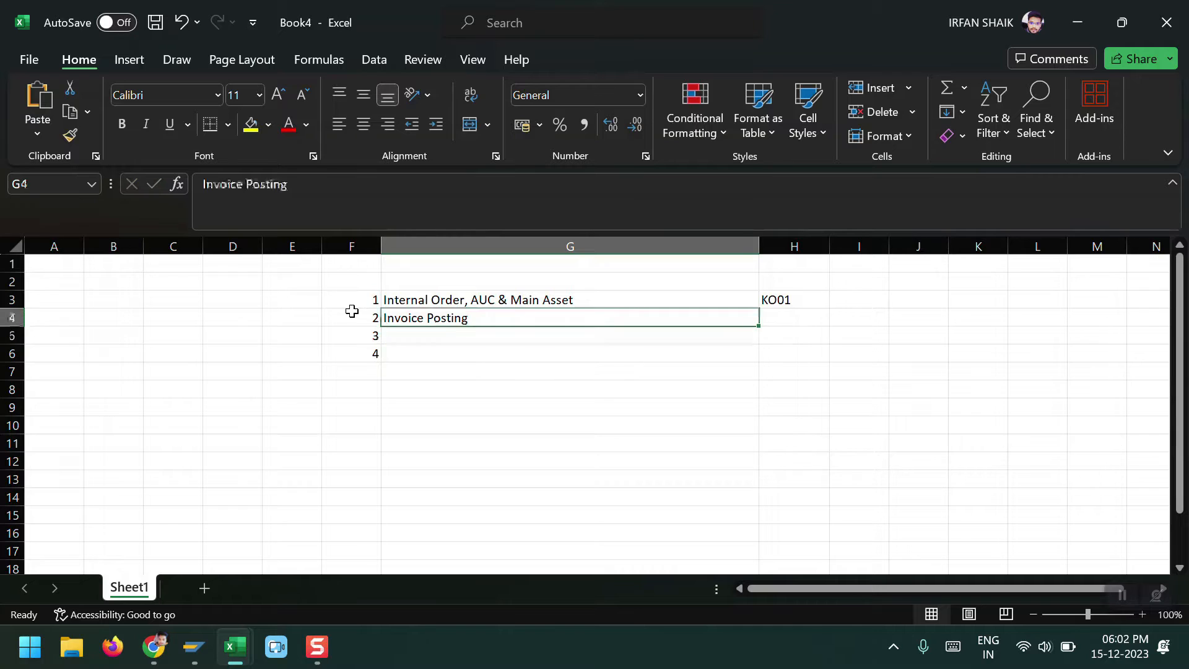
key(Right)
text(FB60/MORO)
key(BackSpace)
key(BackSpace)
key(BackSpace)
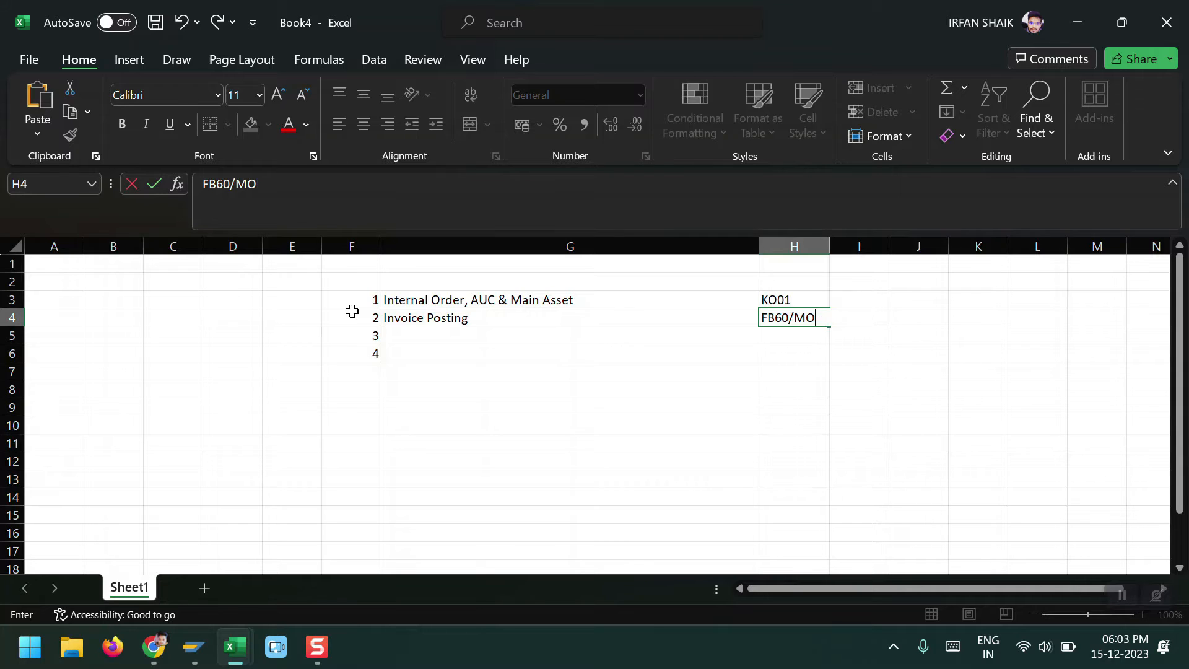
text(IRO)
key(Return)
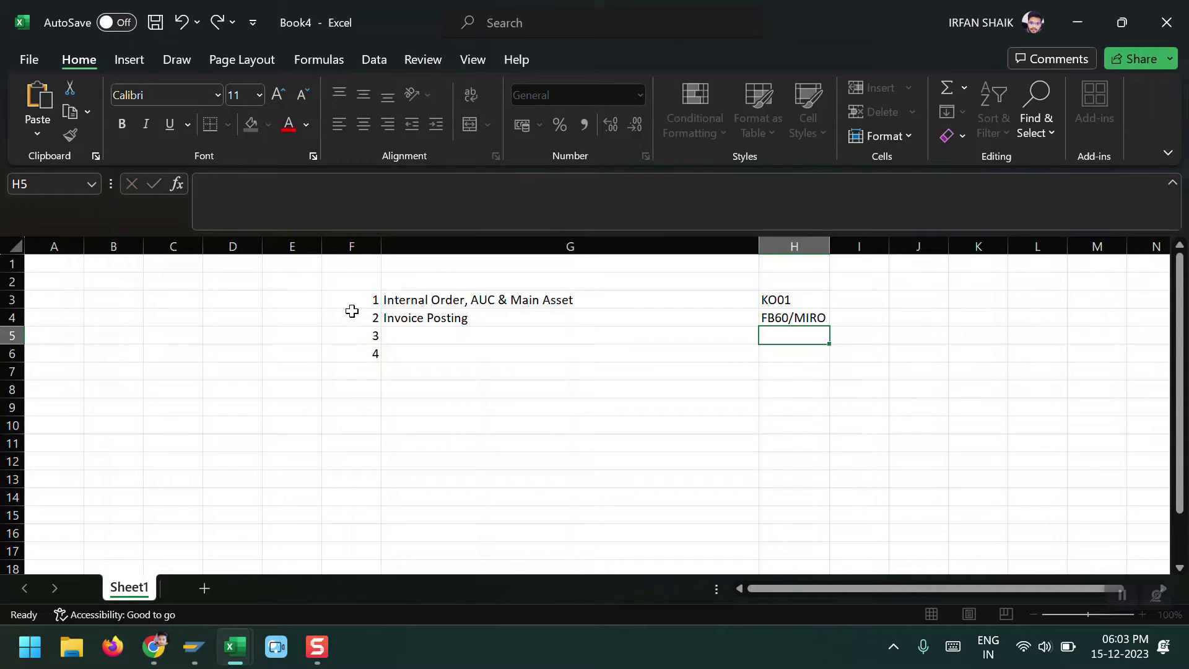
Step: Enter "Period Settlement" as the third process step in G5, without any trailing characters
key(Left)
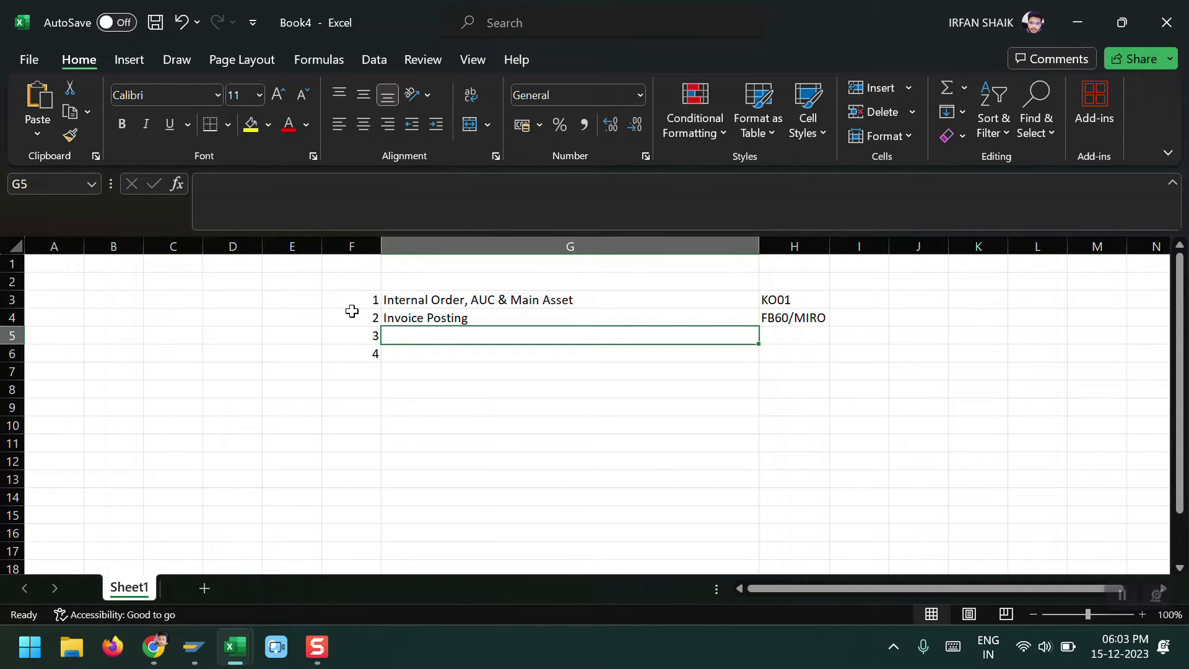
text(Pe)
text(riod Se)
text(ttleme)
text(ne)
key(BackSpace)
key(BackSpace)
text(nt)
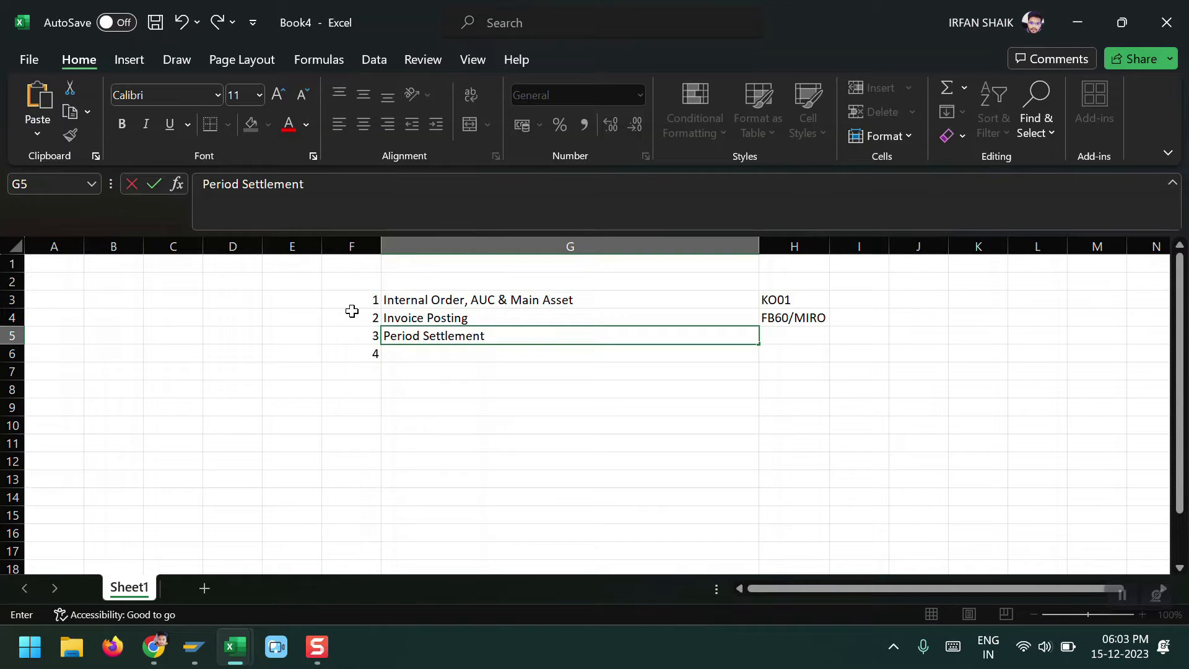
text( \)
key(Return)
key(Up)
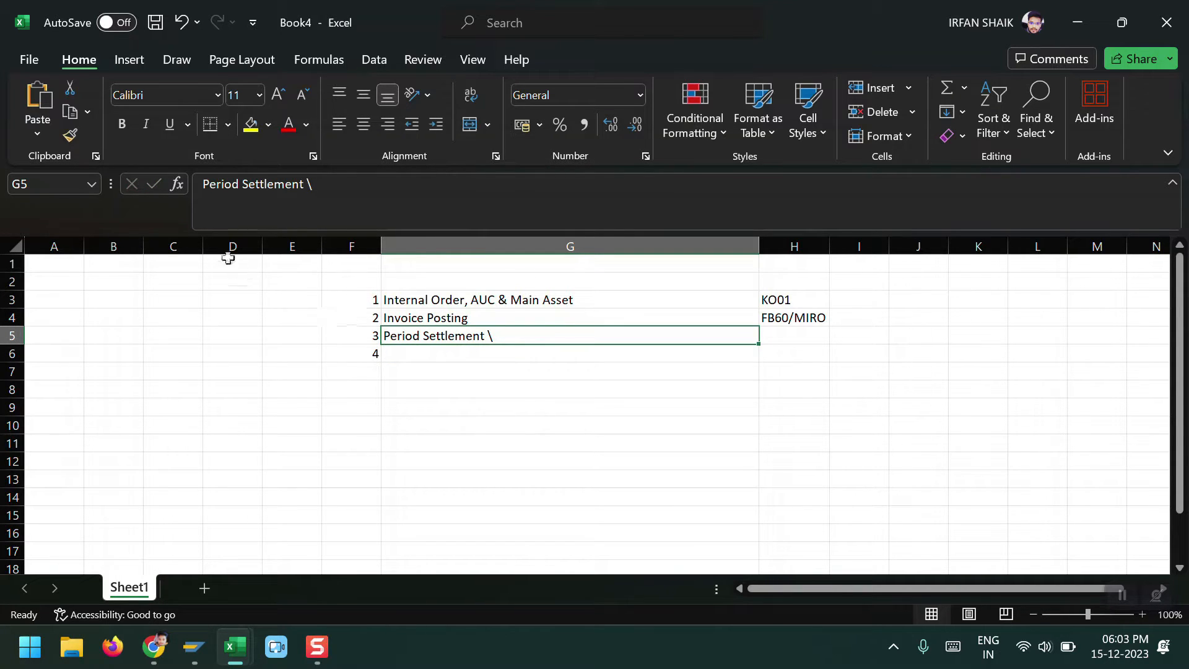
click(352, 187)
key(BackSpace)
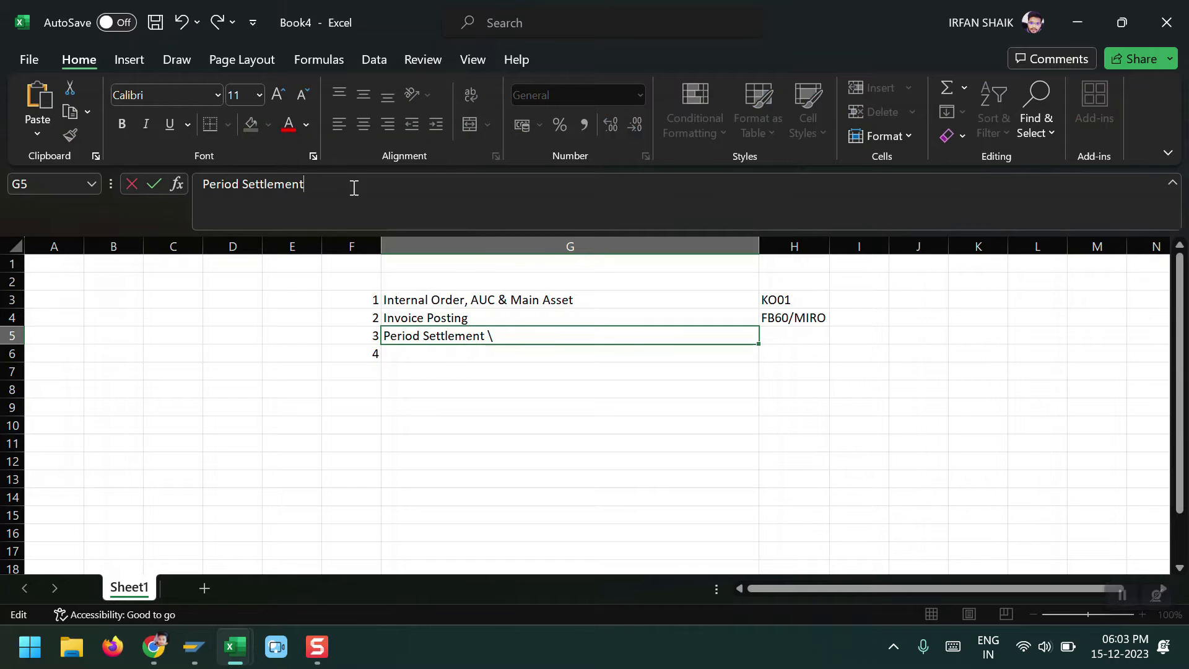
key(Return)
Step: Enter the transaction code KO88 in H5 beside Period Settlement
key(Up)
key(Right)
text(KO88)
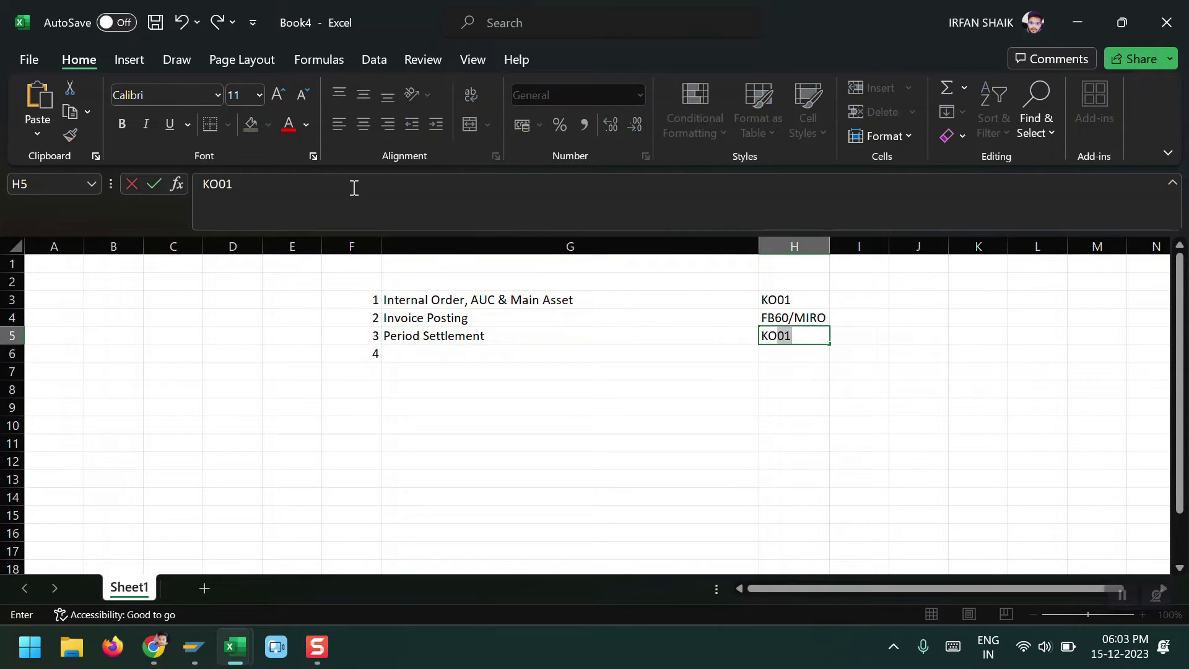
key(Return)
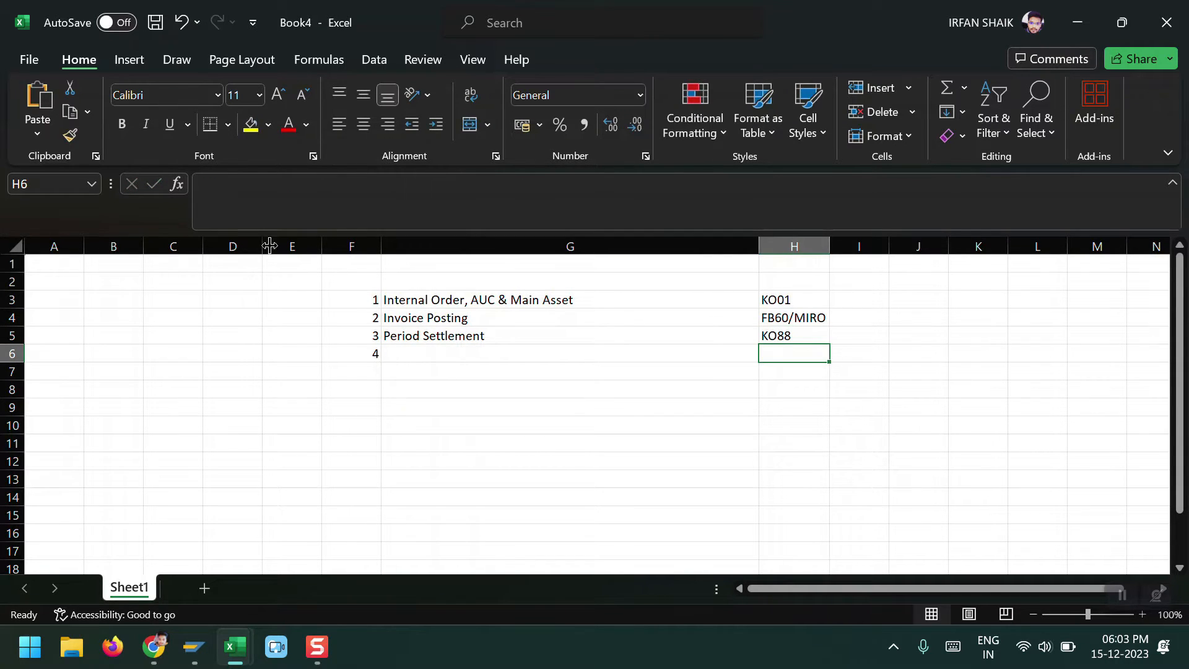
Step: Enter "Full Settlement" in G6 with the transaction code KO88 in H6
click(411, 339)
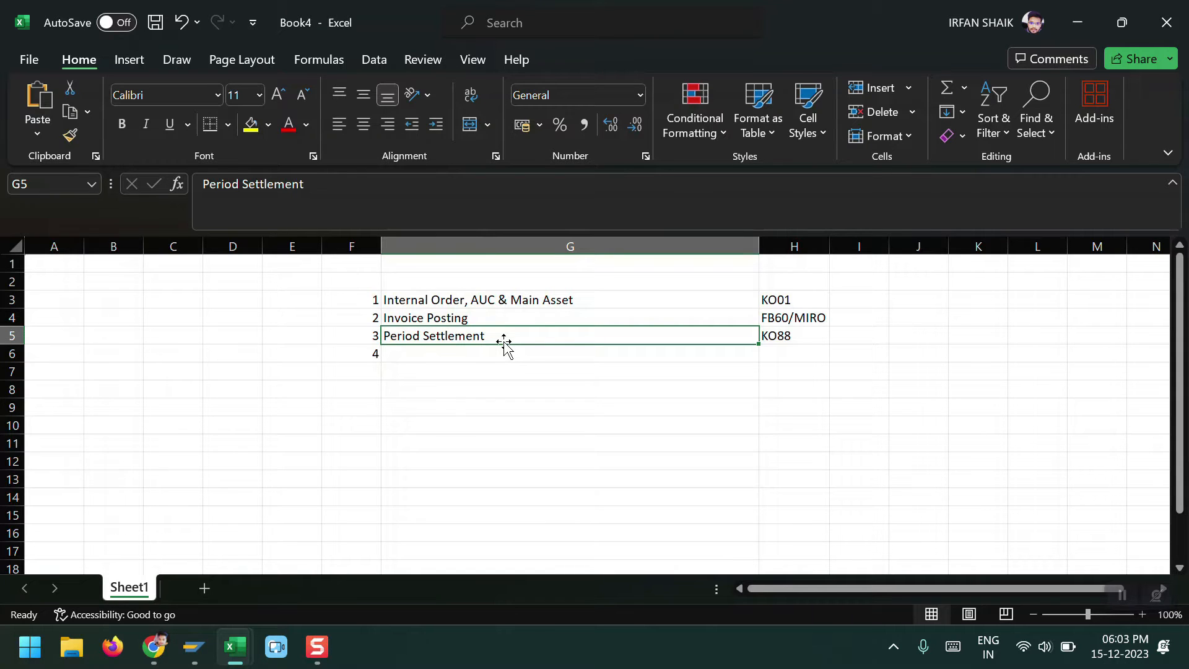
click(468, 353)
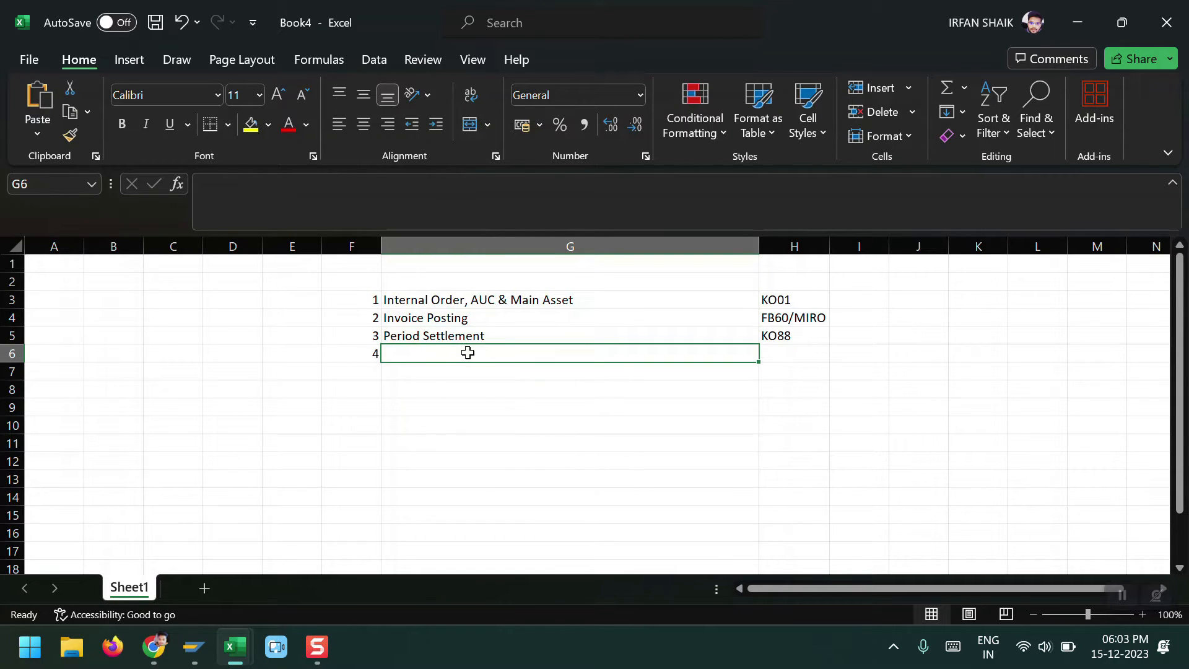
text(Full Settlemetn)
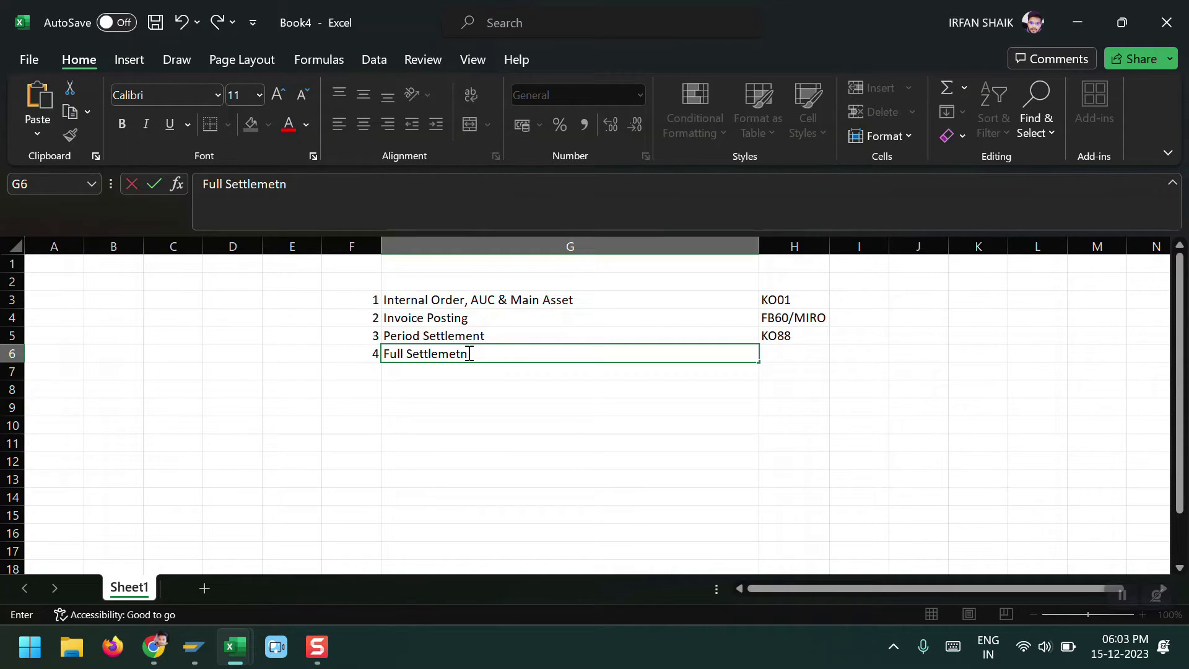
key(BackSpace)
key(BackSpace)
text(nt)
key(Return)
key(Up)
key(Right)
text(KO88)
key(Return)
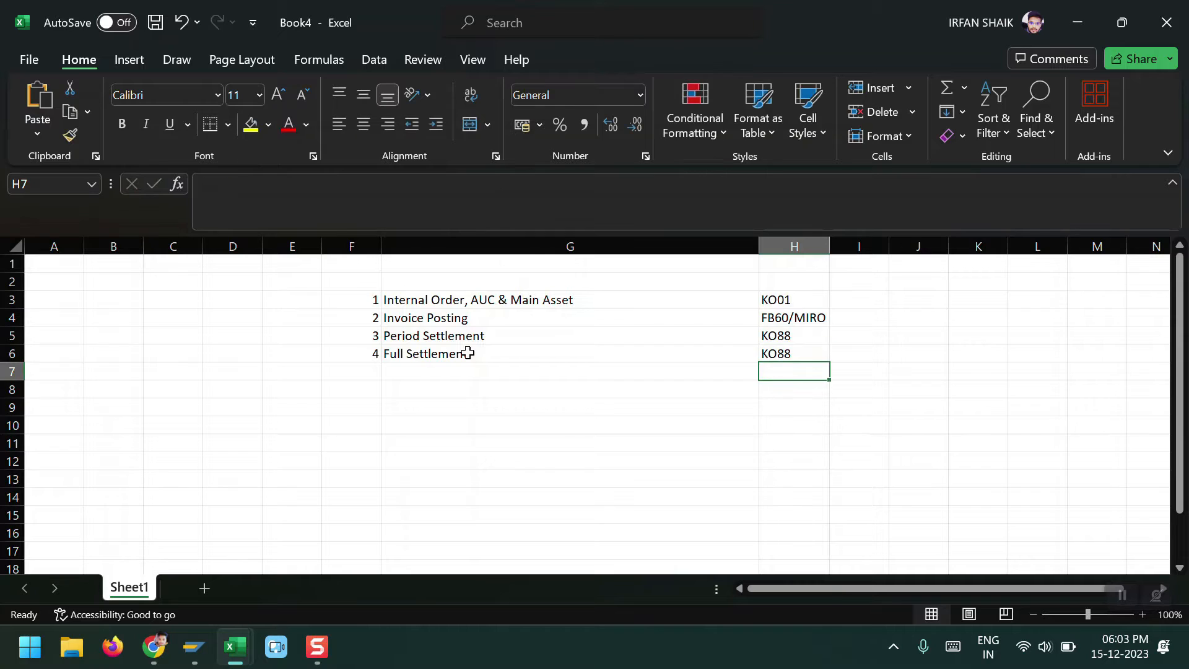
key(Left)
key(Up)
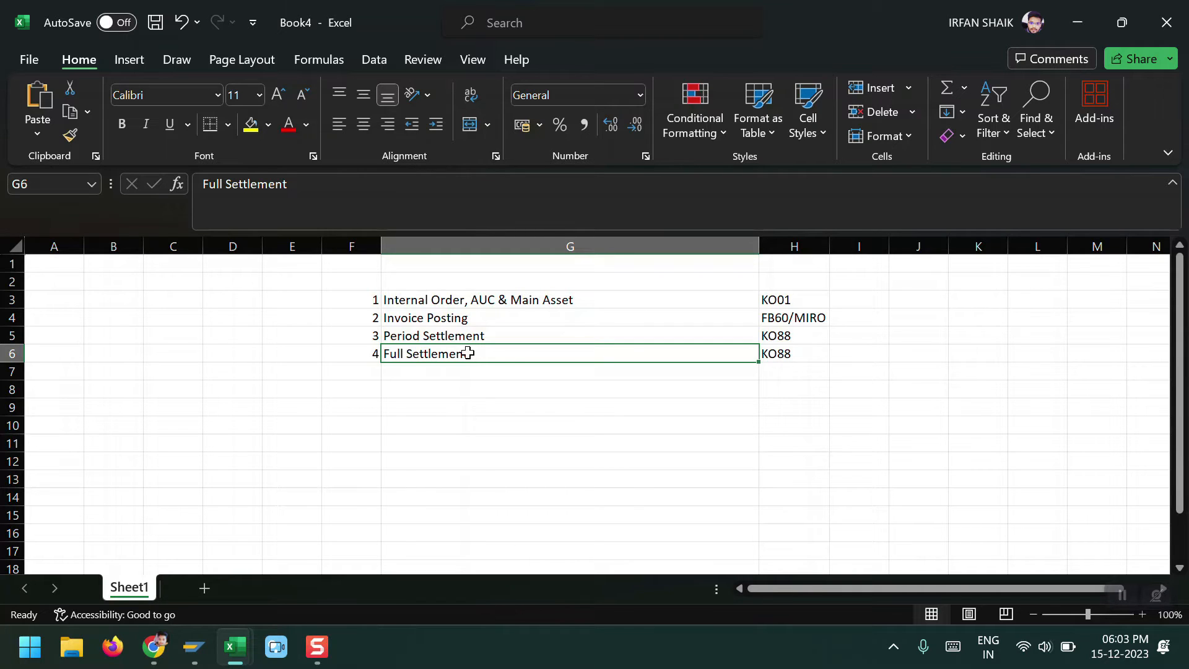
key(Up)
key(Up)
key(Up)
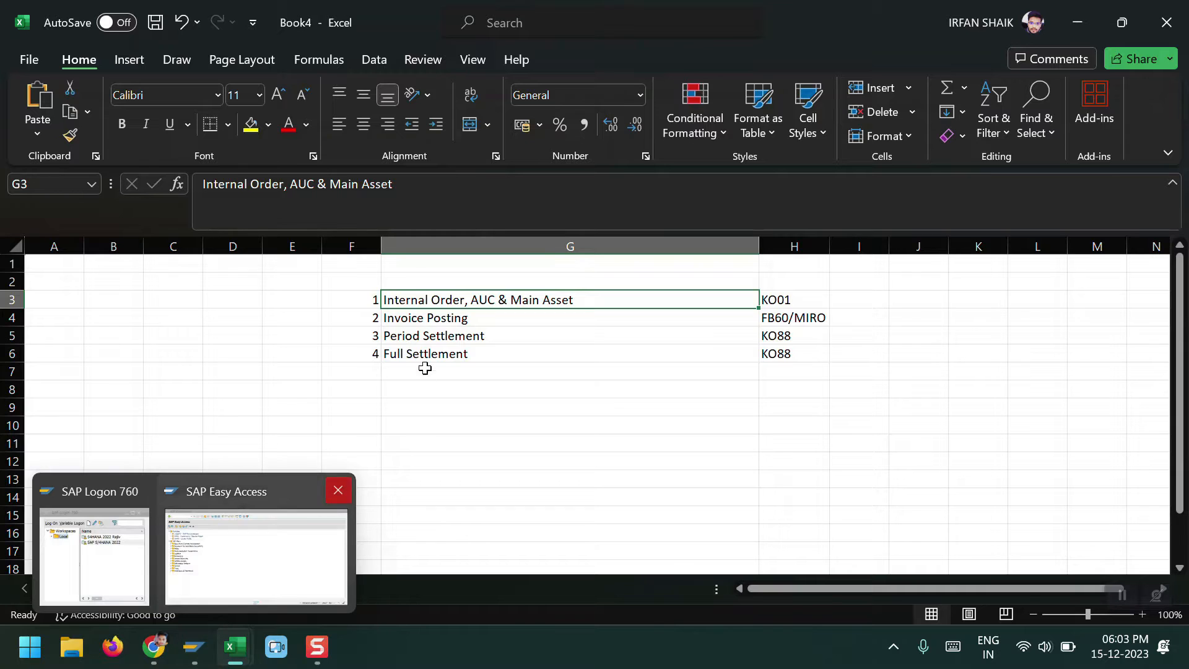
Step: Switch to SAP Easy Access, run transaction KO01 and open the master data for controlling area 2000 and order type 0100
click(194, 646)
click(207, 603)
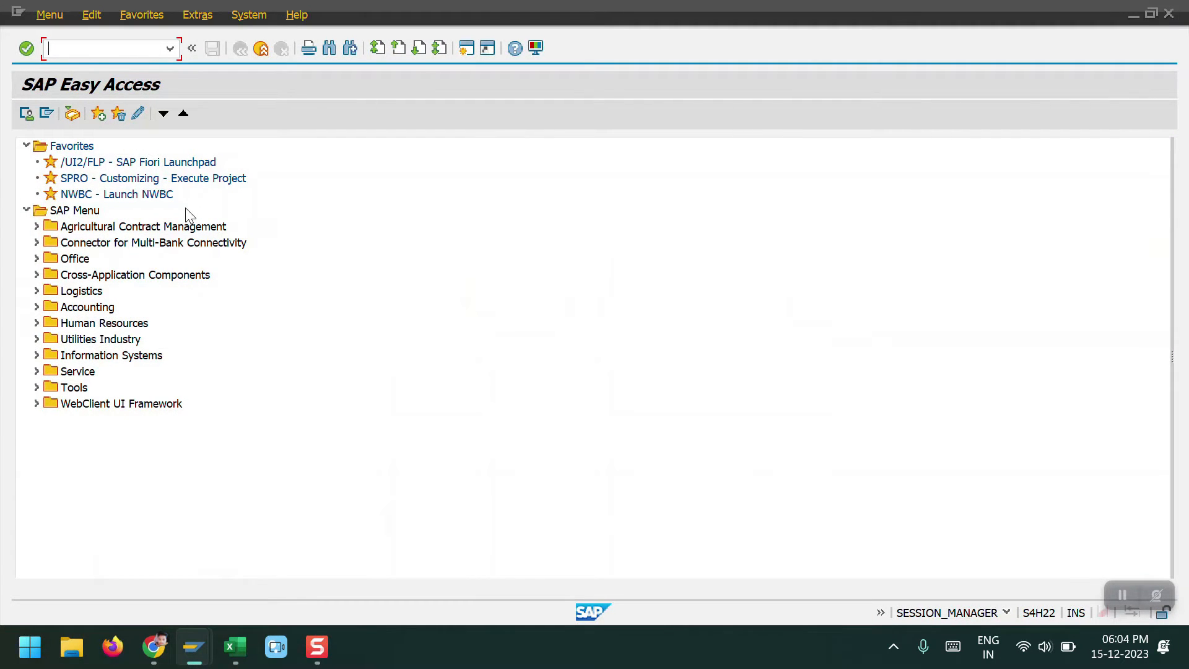
text(KOB1)
key(Return)
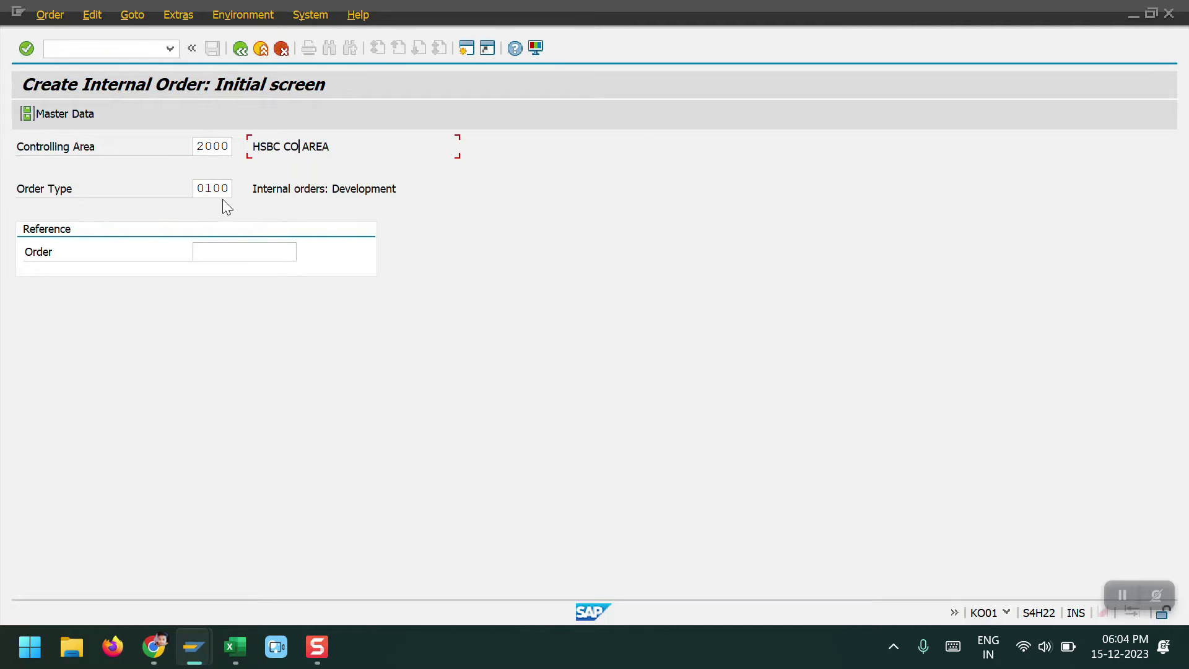
key(Return)
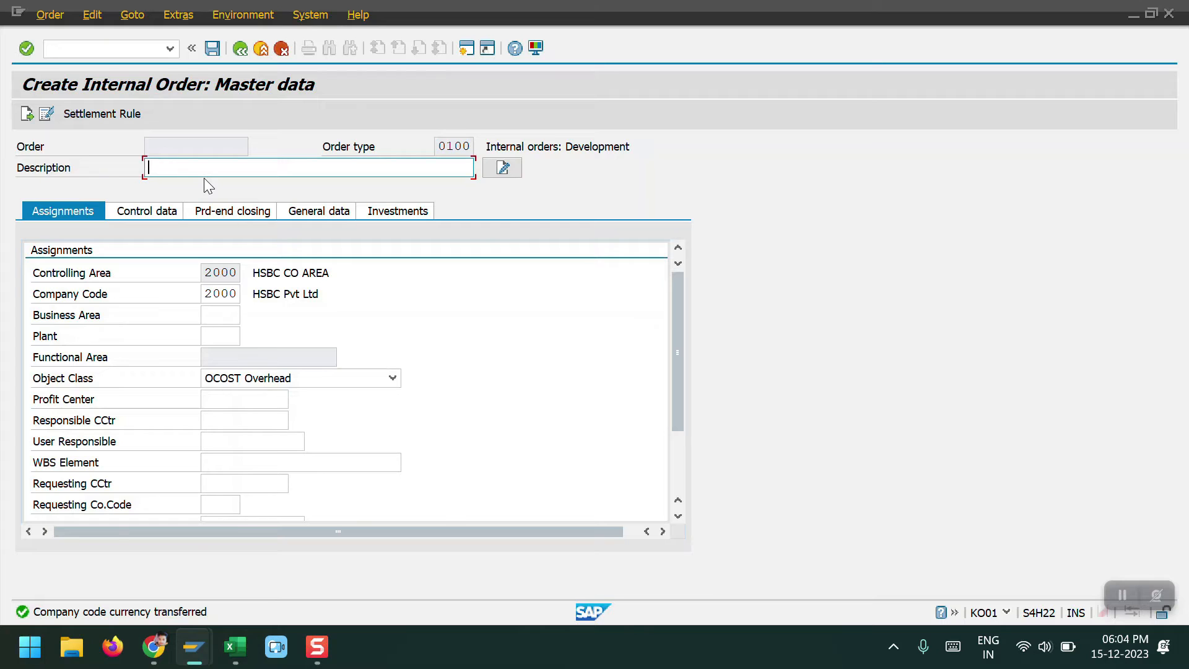
Step: Set the internal order's description to "AUC Postings to Main Assets" and assign profit center 2000
key(Down)
key(Return)
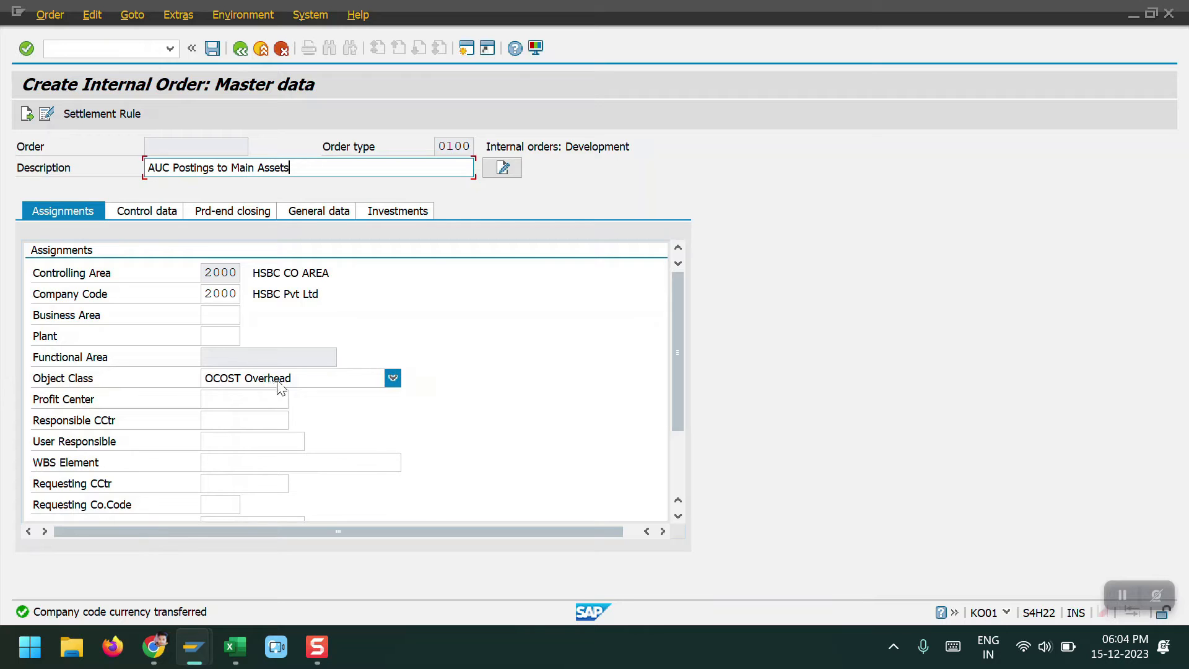
click(231, 399)
text(2000)
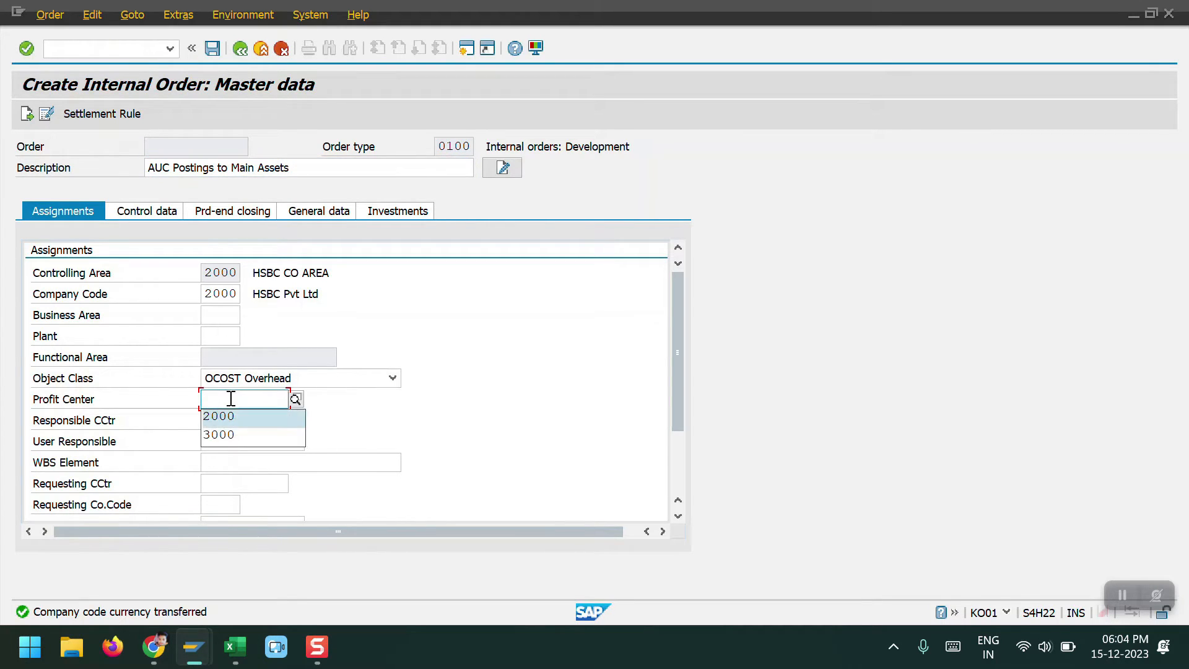
key(Return)
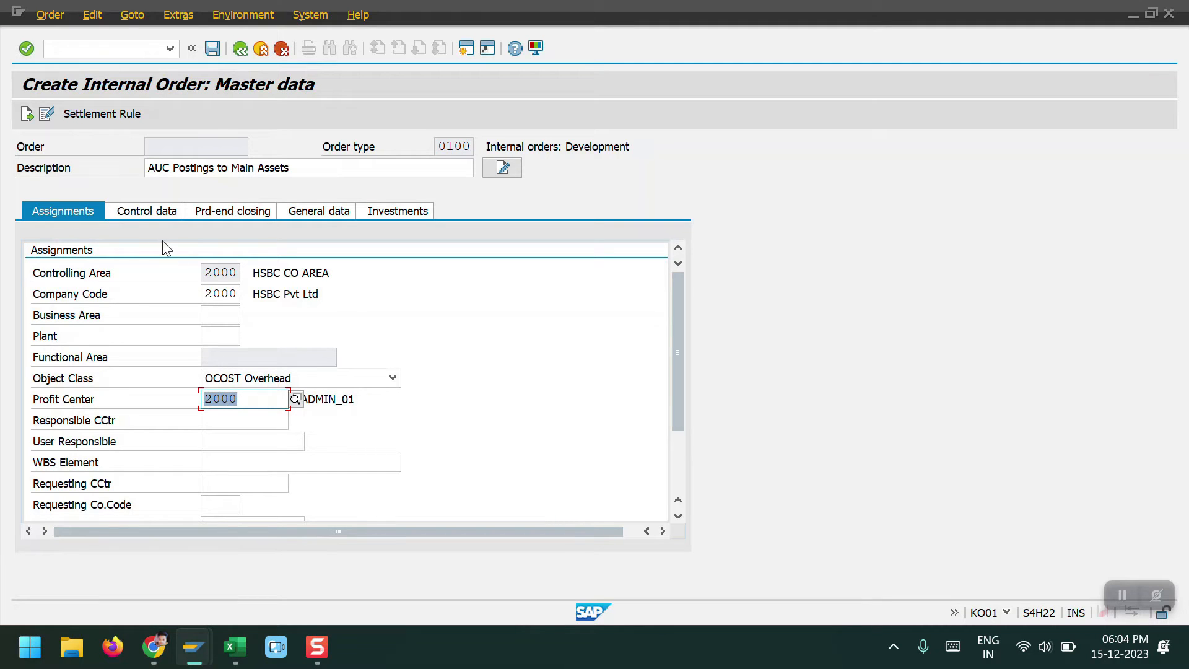
Step: Assign investment profile 000001 in the internal order's investment data
click(375, 214)
click(234, 273)
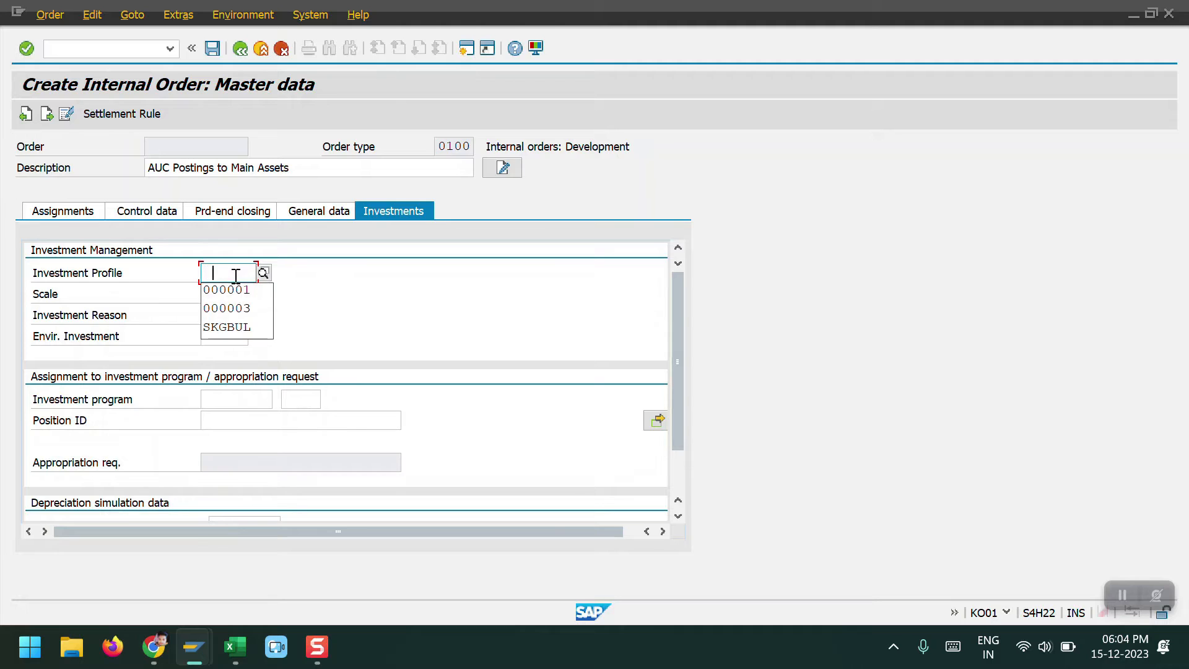
click(237, 291)
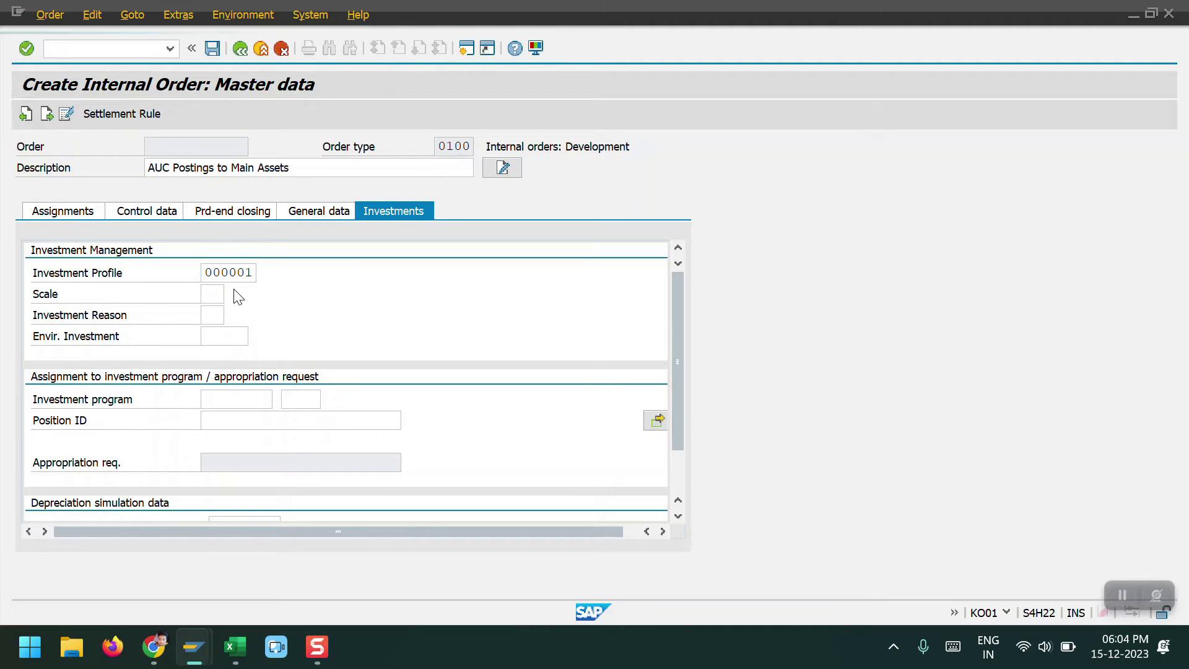
key(Return)
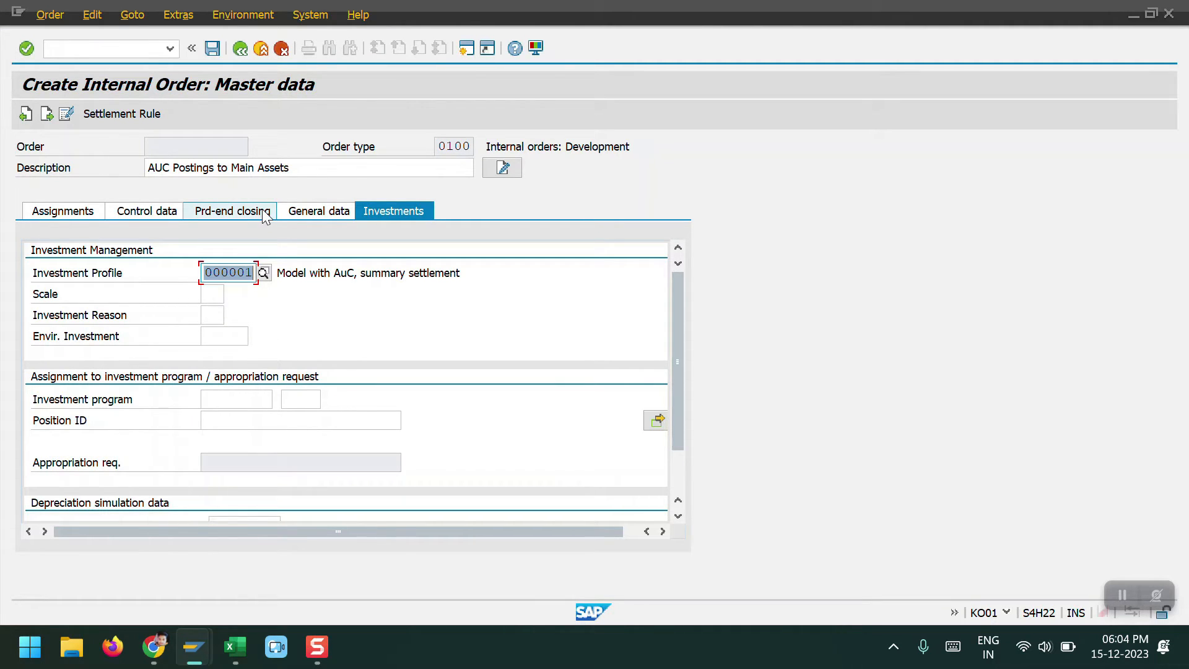
Step: Start creating the order's asset under construction with asset class ZAUC and open its master data
click(180, 14)
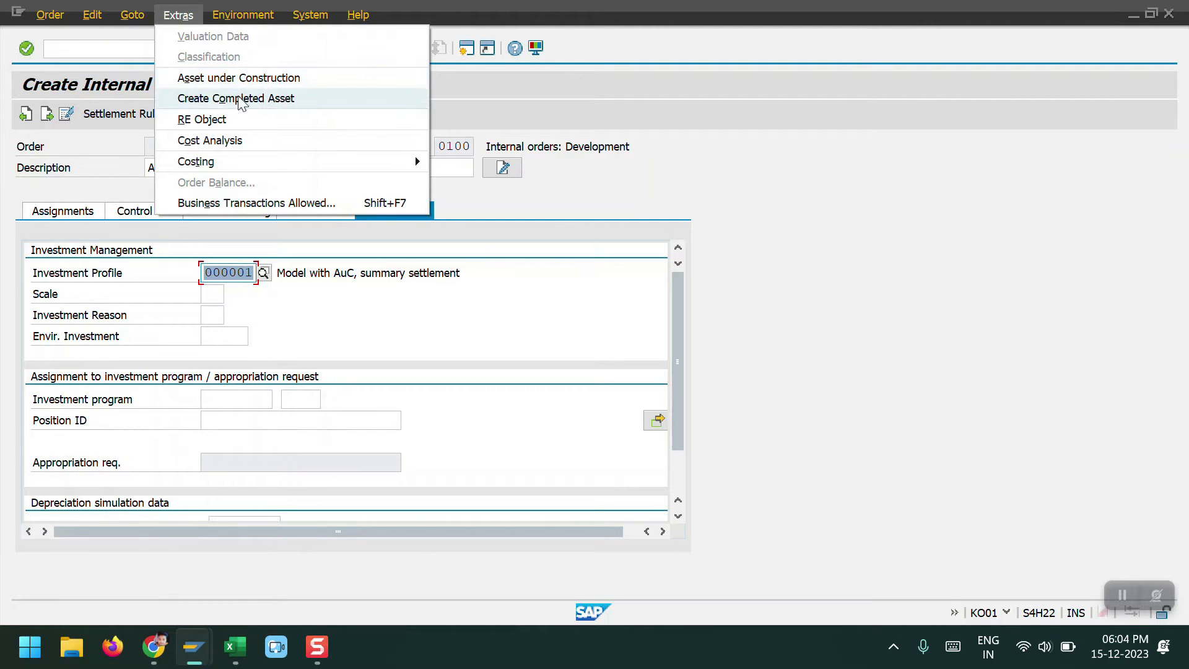
click(268, 79)
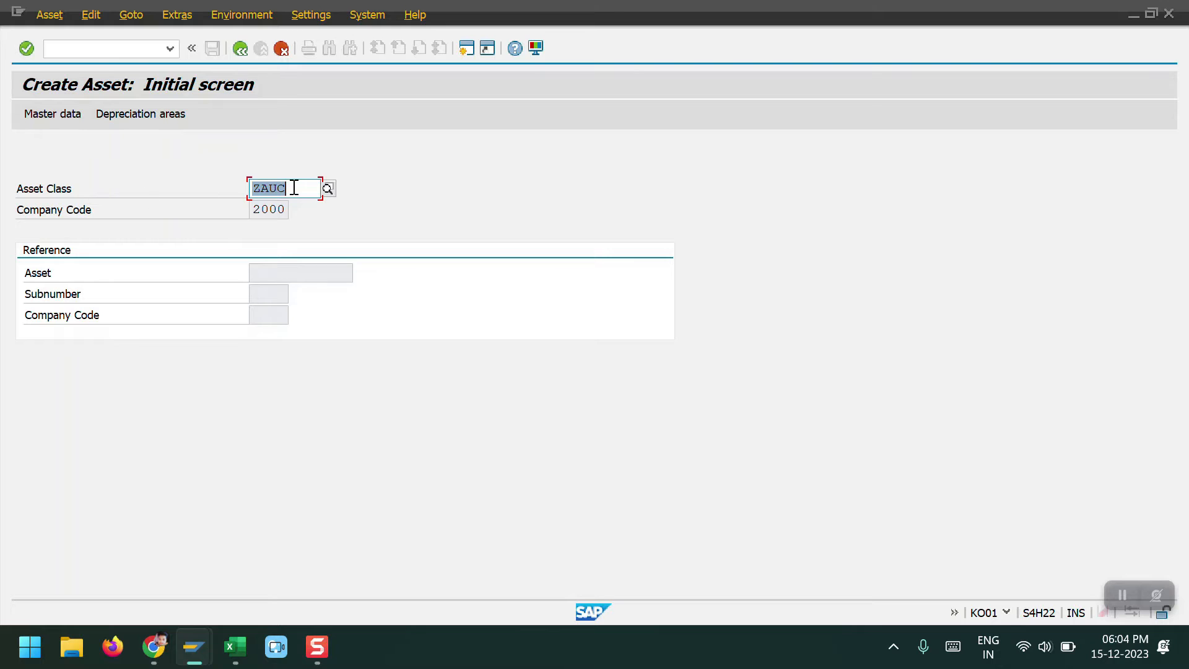
key(Return)
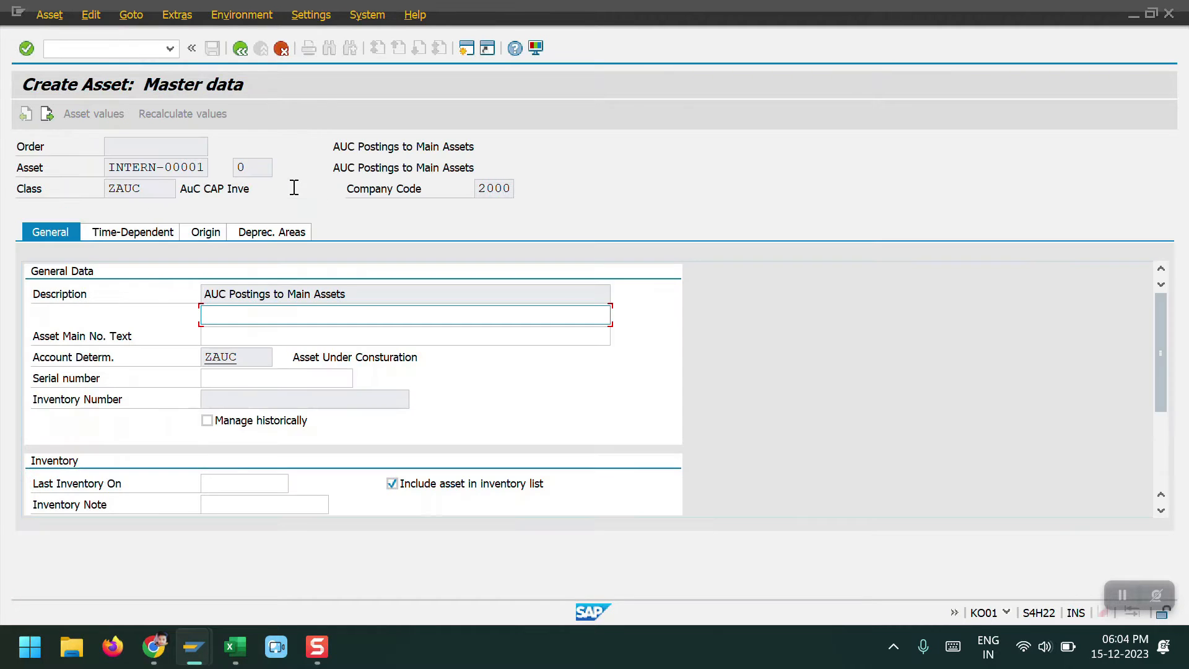
Step: Enter "AUC ASSET 123" as the second description line of the asset under construction
click(248, 320)
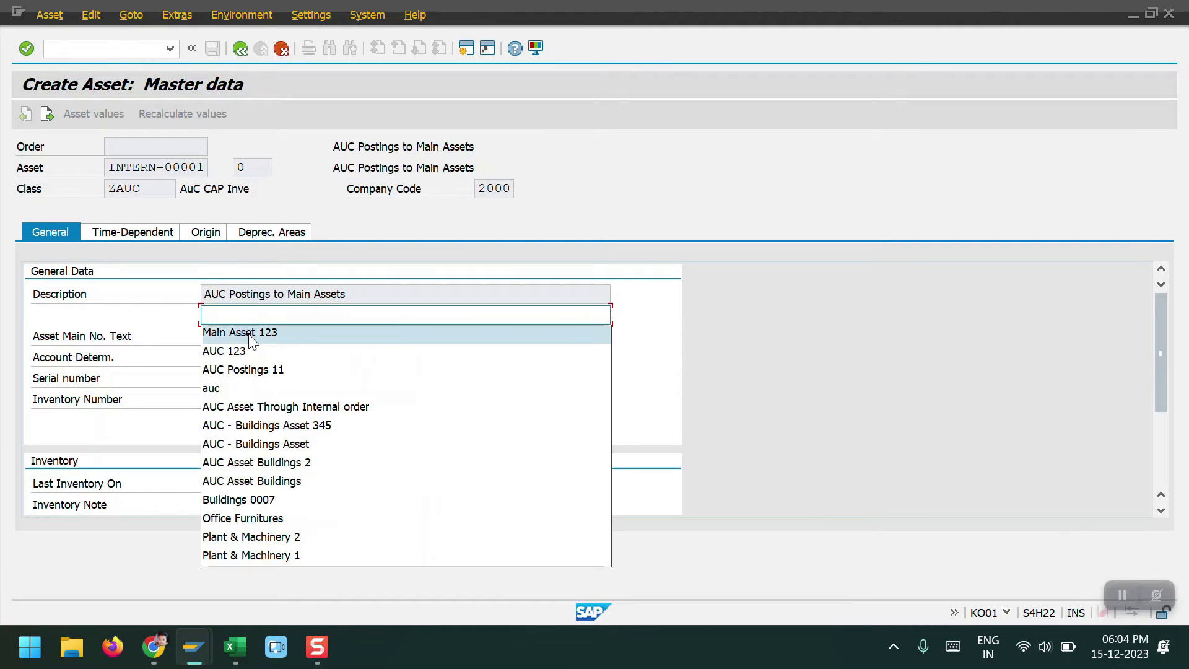
click(266, 333)
drag(282, 315, 142, 311)
key(BackSpace)
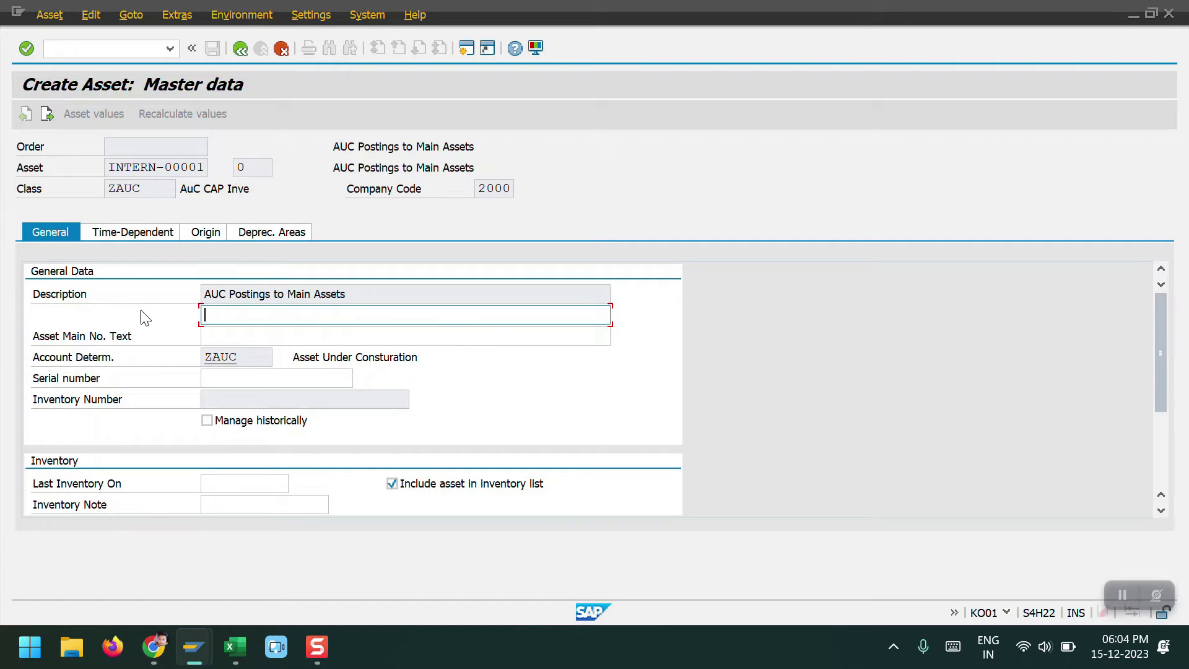
text(AUC)
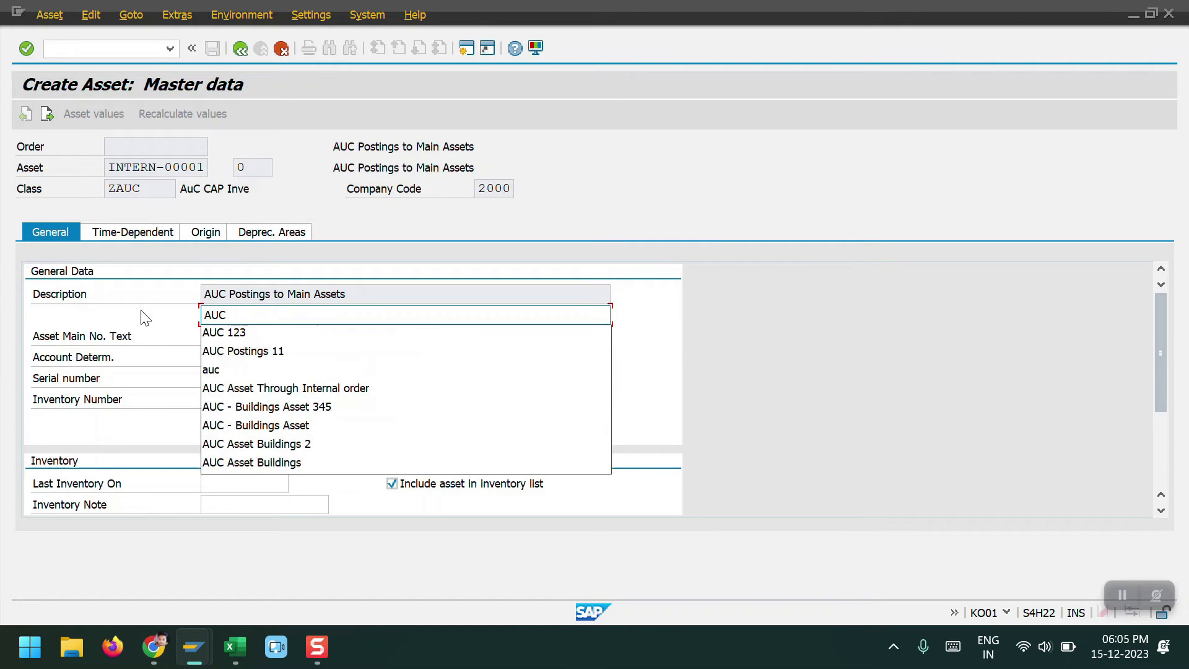
text( ASSET 123)
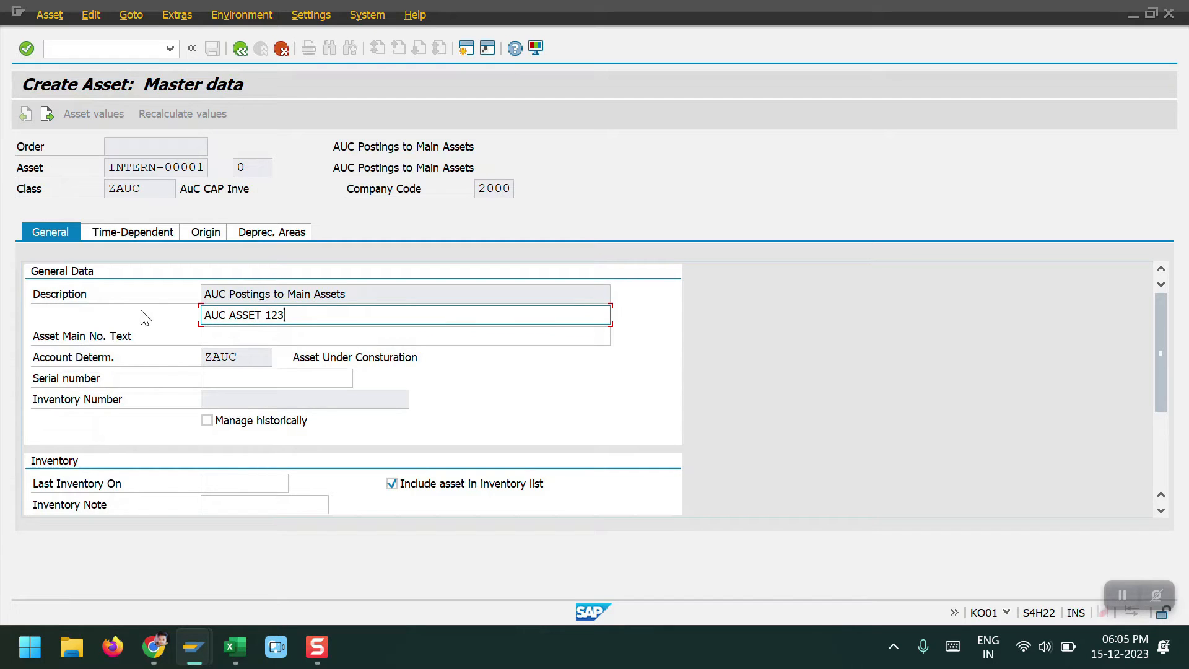
key(Return)
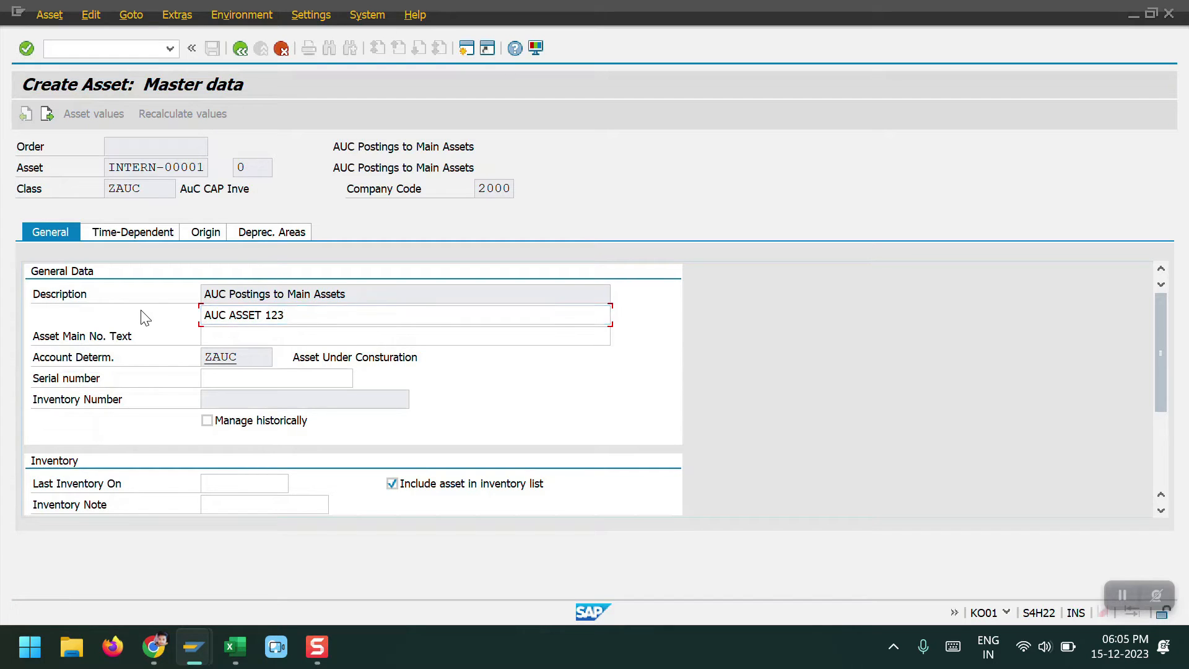
Step: Assign fund FINANCE, funds center FINACE-FC and profit center 2000 in the asset under construction's time-dependent data
click(137, 234)
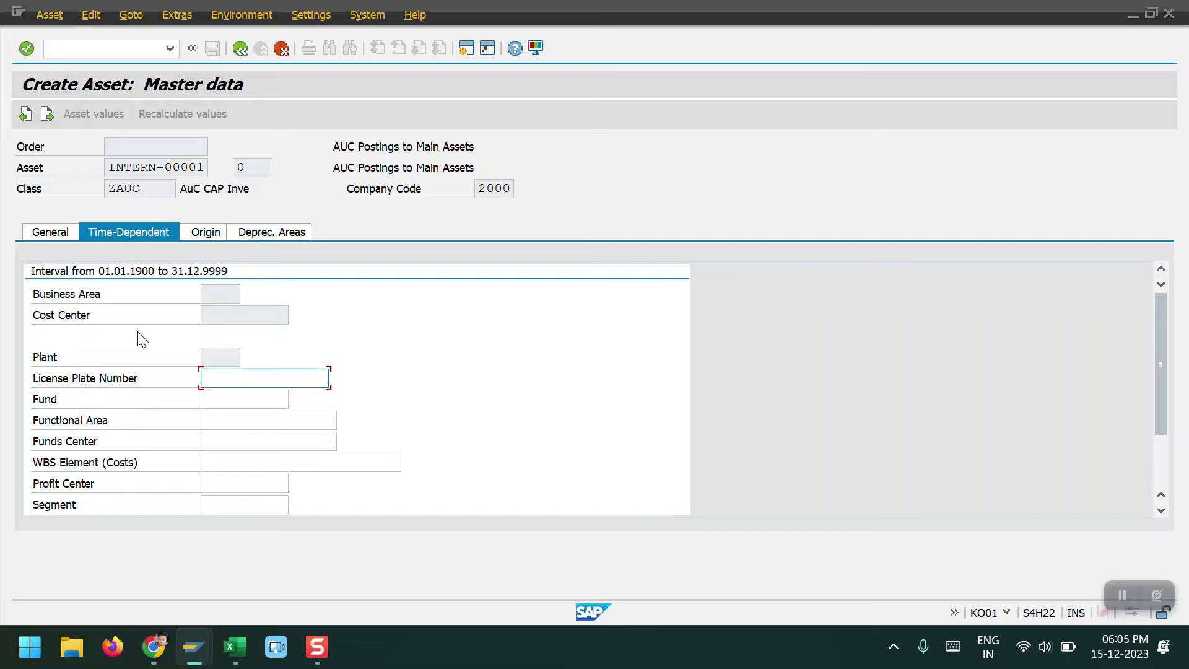
click(225, 402)
click(229, 414)
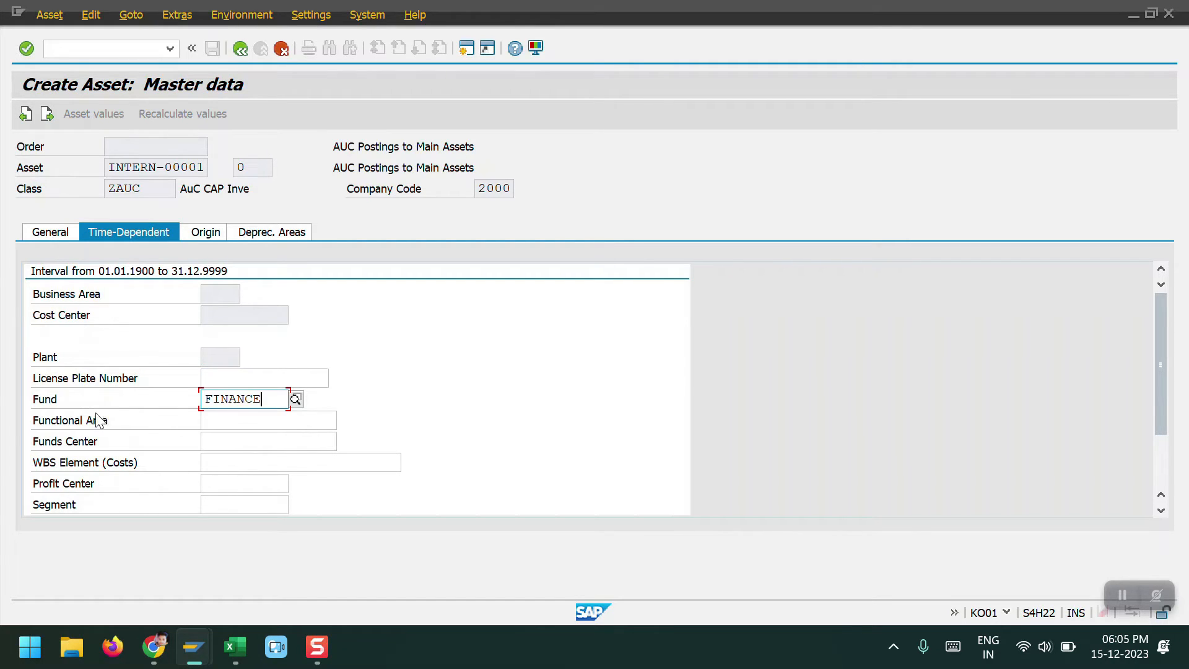
click(235, 443)
click(241, 459)
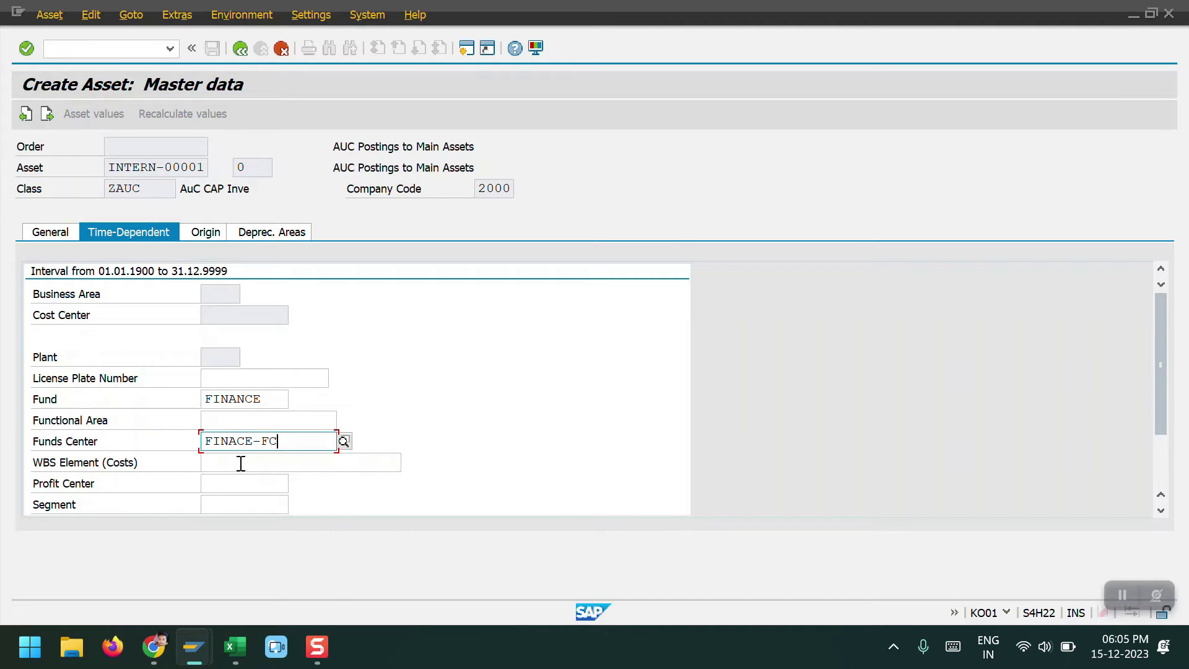
click(240, 482)
click(244, 499)
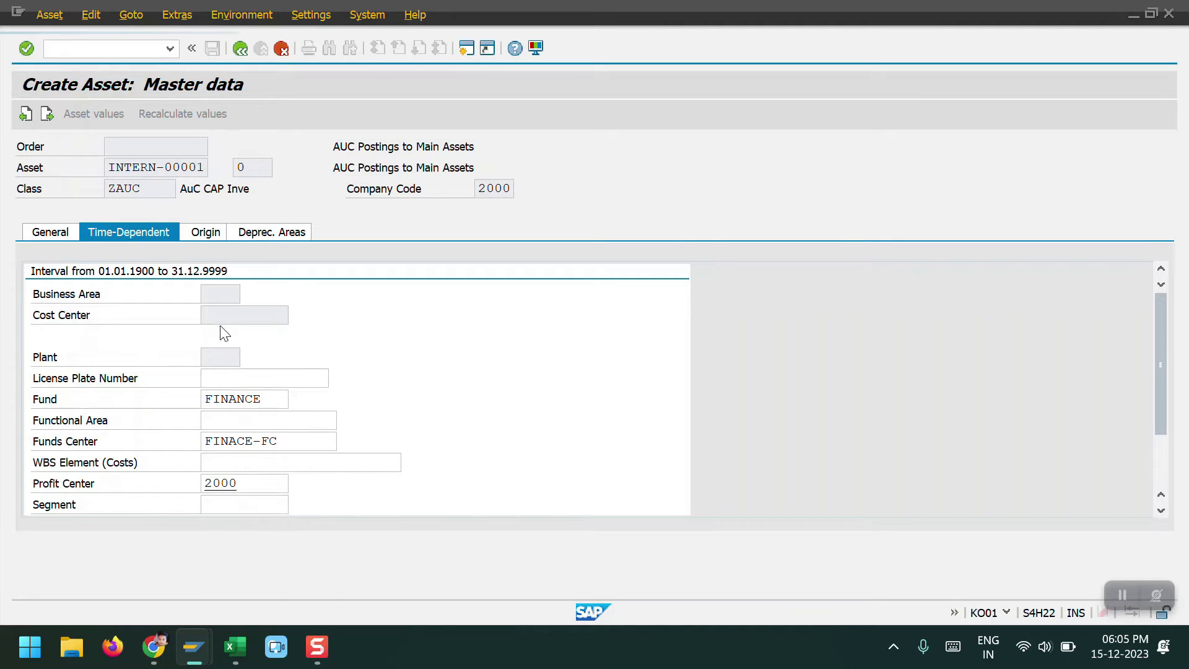
Step: Set useful life 1 and ordinary depreciation start 01.11.2023 for the Book deprec. and Group GBP areas
click(264, 232)
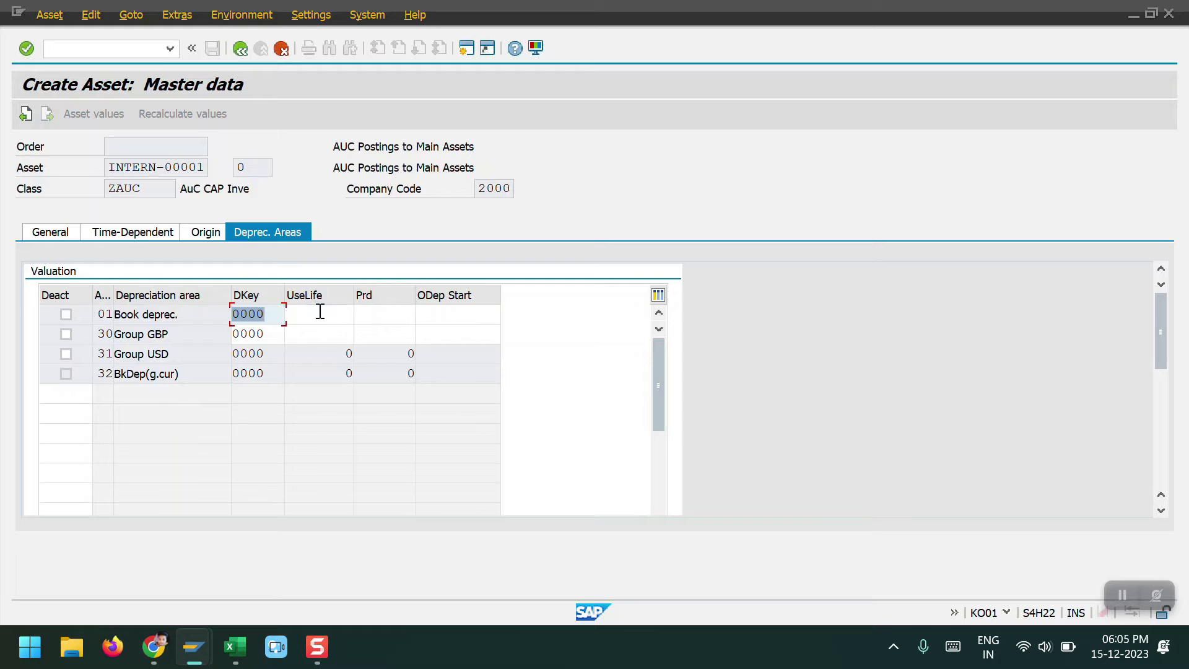
click(320, 311)
click(324, 329)
click(326, 334)
click(350, 335)
click(466, 310)
click(457, 334)
click(455, 337)
click(455, 349)
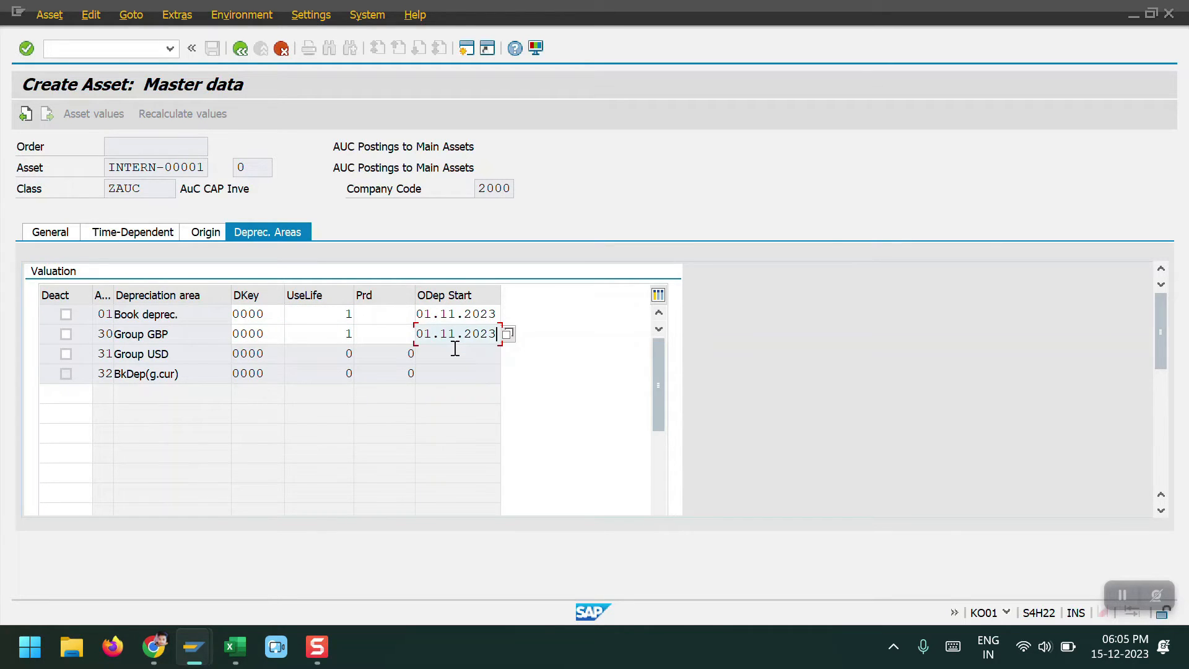
key(Return)
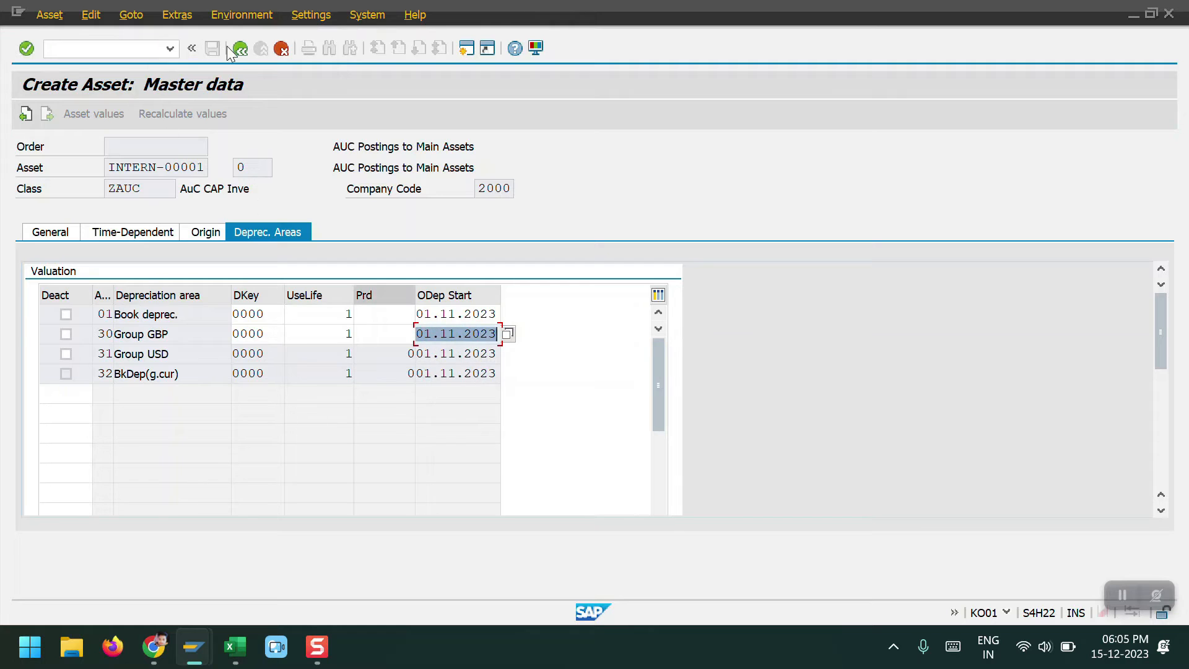
Step: Return to the internal order, save it and reopen its master data in change mode
click(239, 49)
click(212, 48)
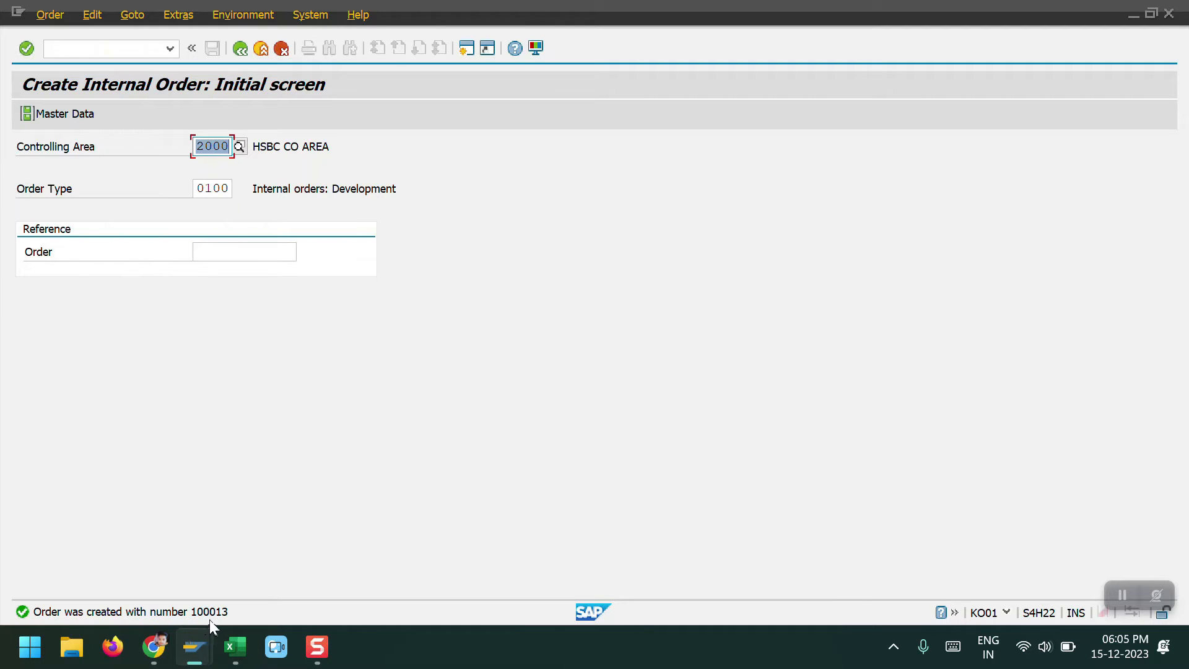
click(52, 16)
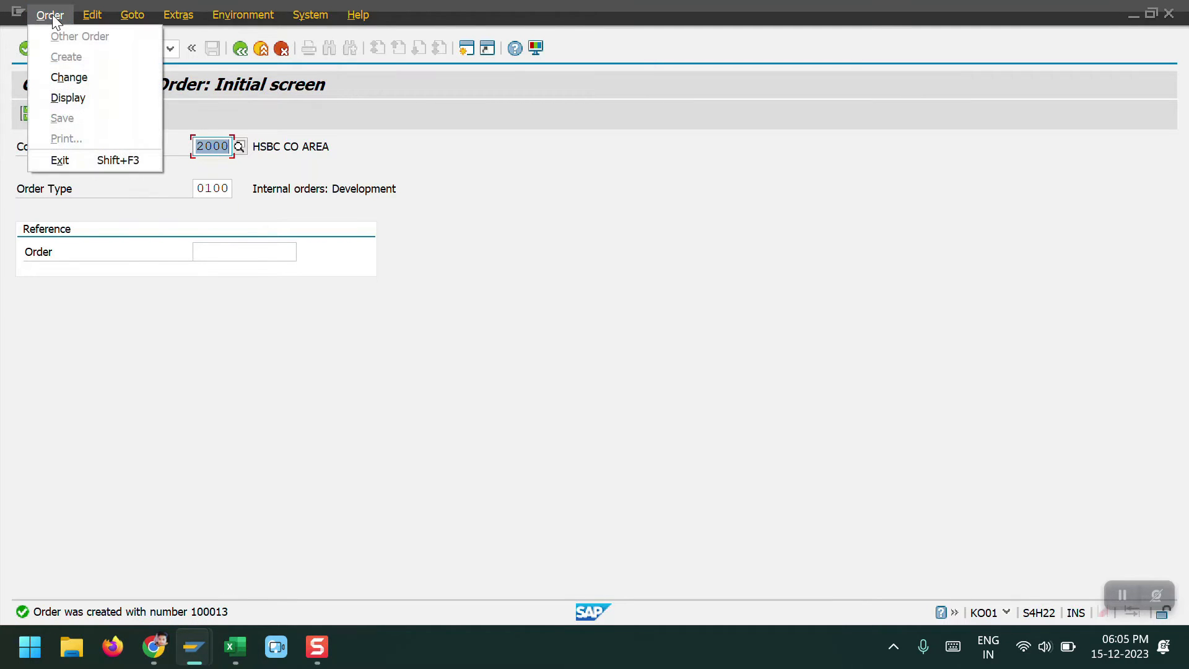
click(87, 83)
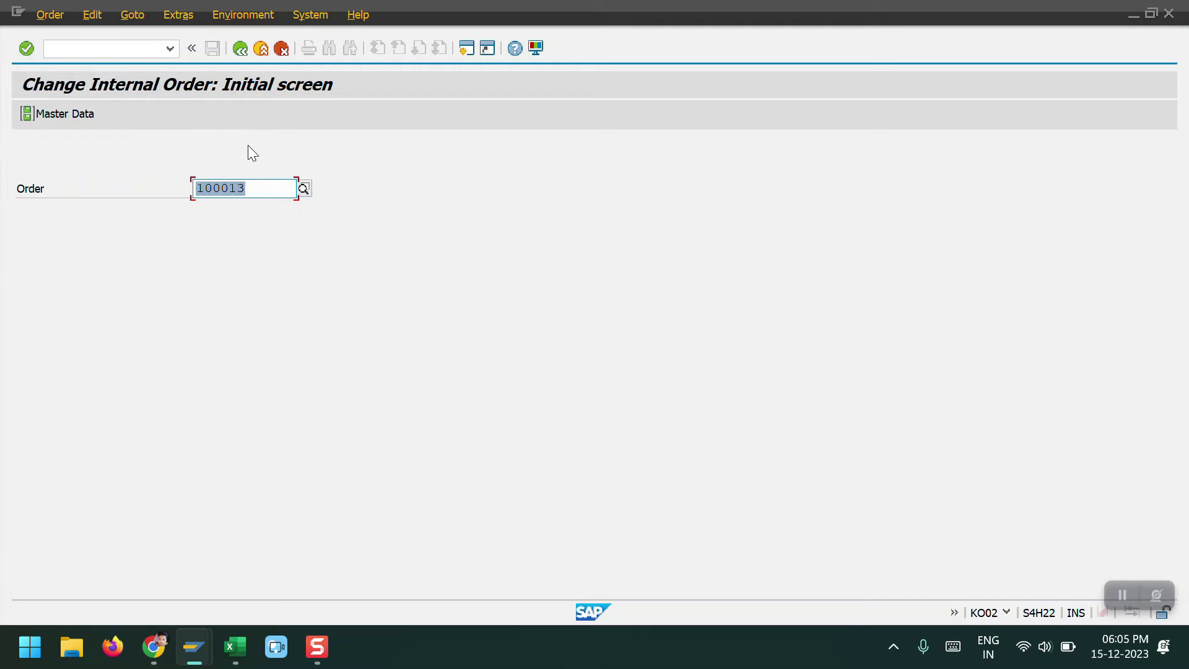
key(Return)
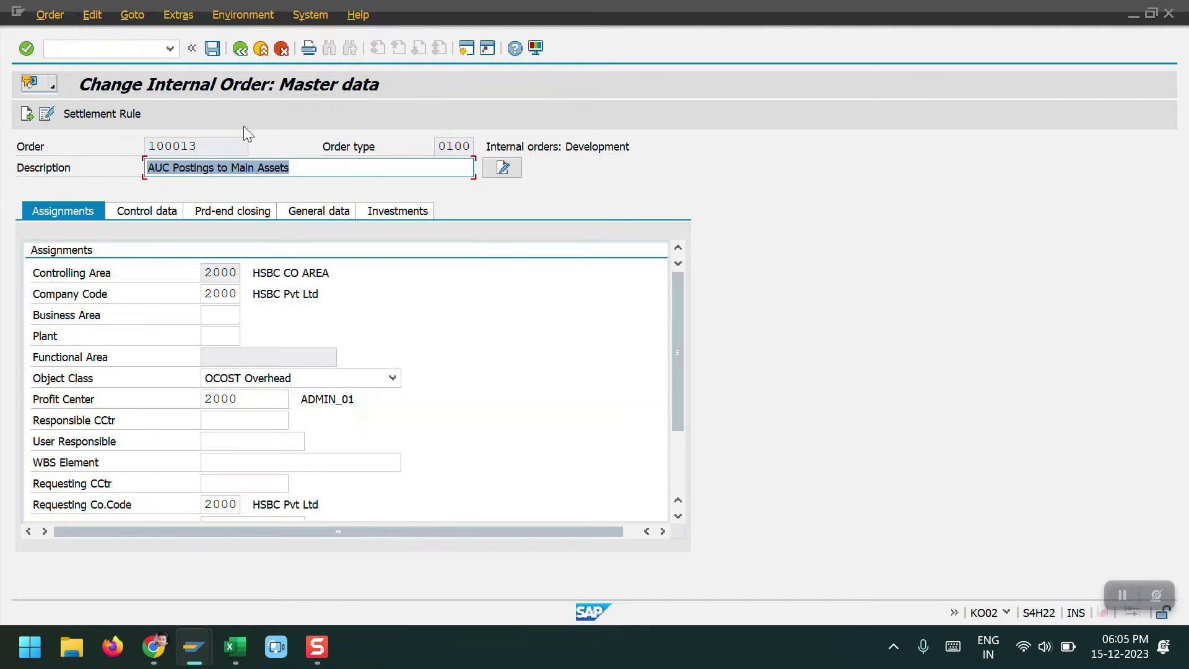
Step: Start creating a completed asset for the order in asset class Z2000 and open its additional data
click(182, 17)
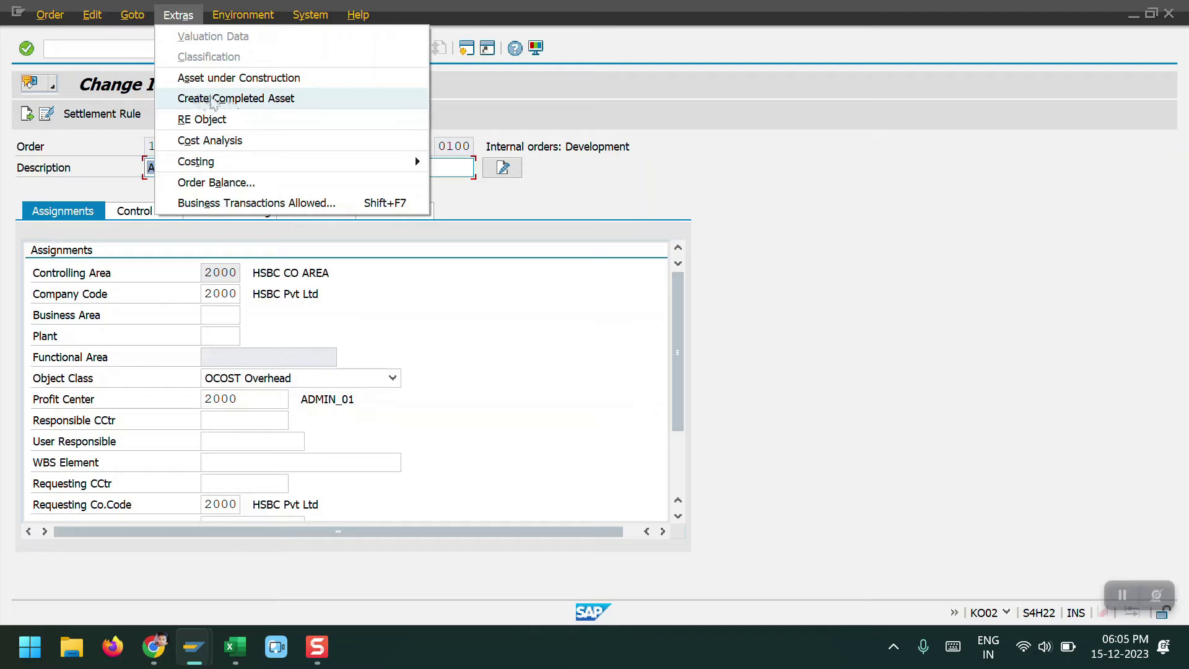
click(243, 100)
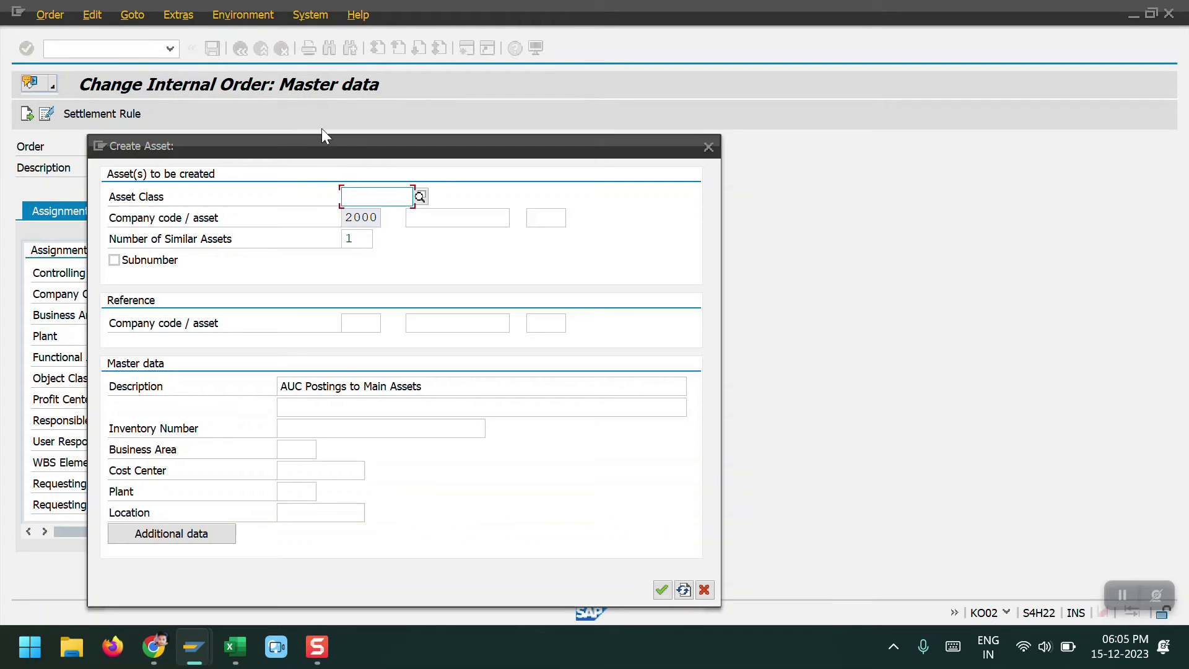
click(361, 192)
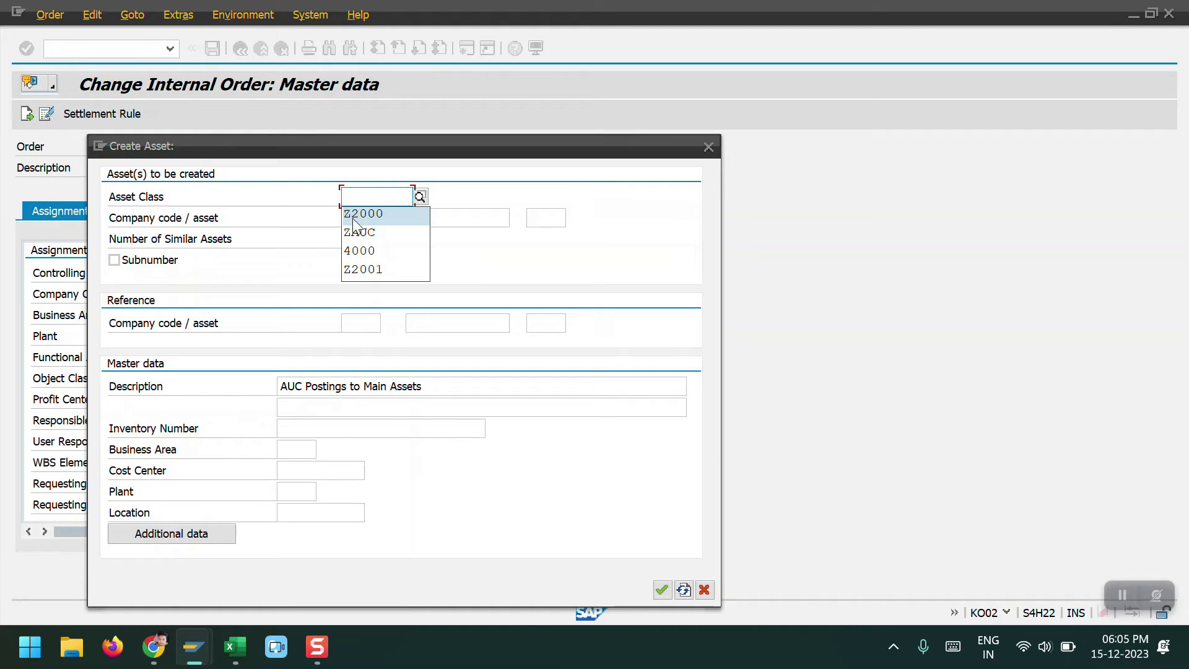
click(354, 216)
click(165, 533)
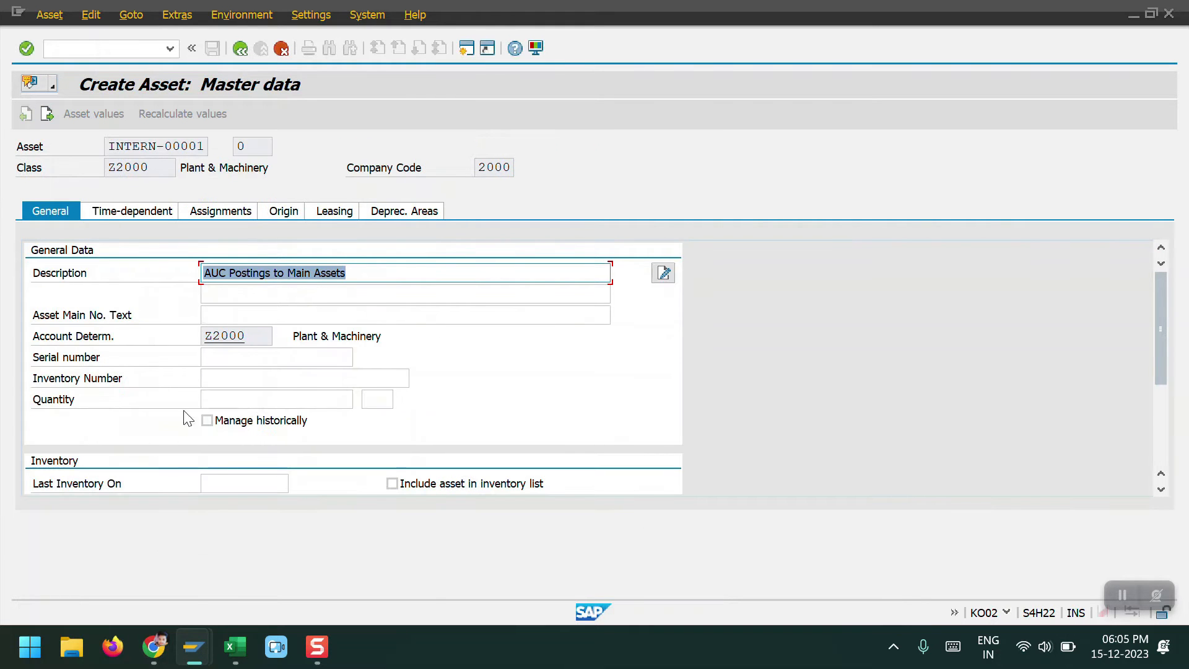
Step: Set both description lines of the completed asset to "Main Asset 123"
click(231, 291)
text(Main Asset 123)
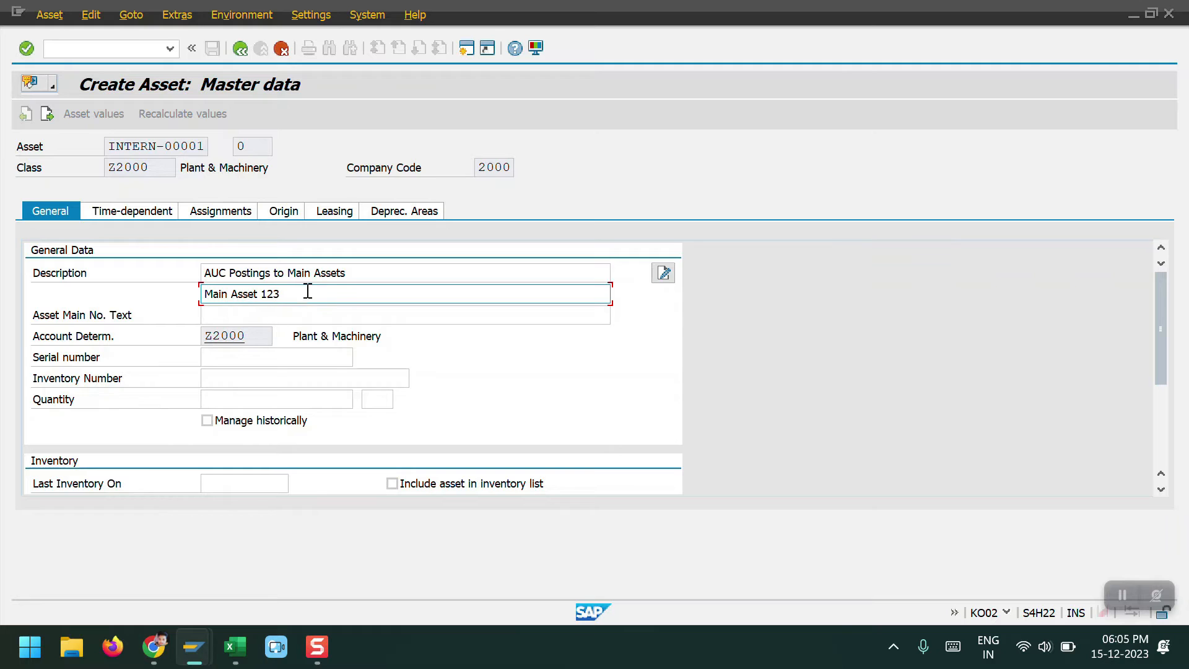
drag(299, 287, 160, 282)
key(ctrl+c)
click(171, 284)
drag(347, 271, 184, 263)
key(ctrl+v)
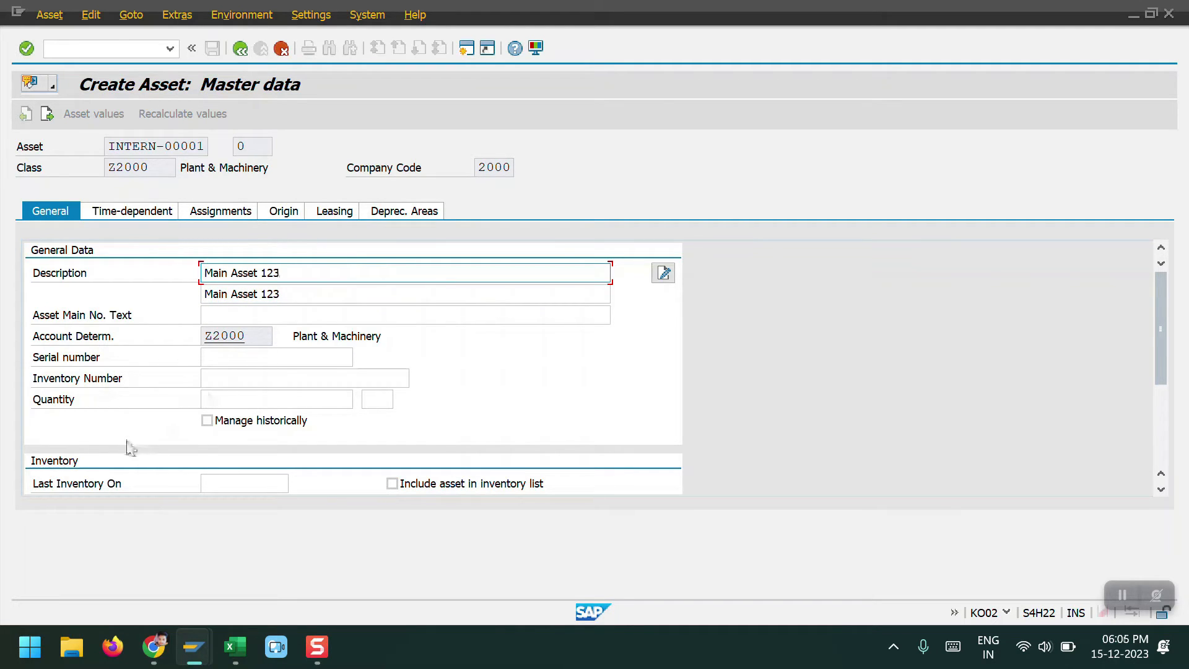
Step: Assign cost center 2000, fund FINANCE, funds center FINACE-FC and profit center 2000 in the main asset's time-dependent data
click(141, 213)
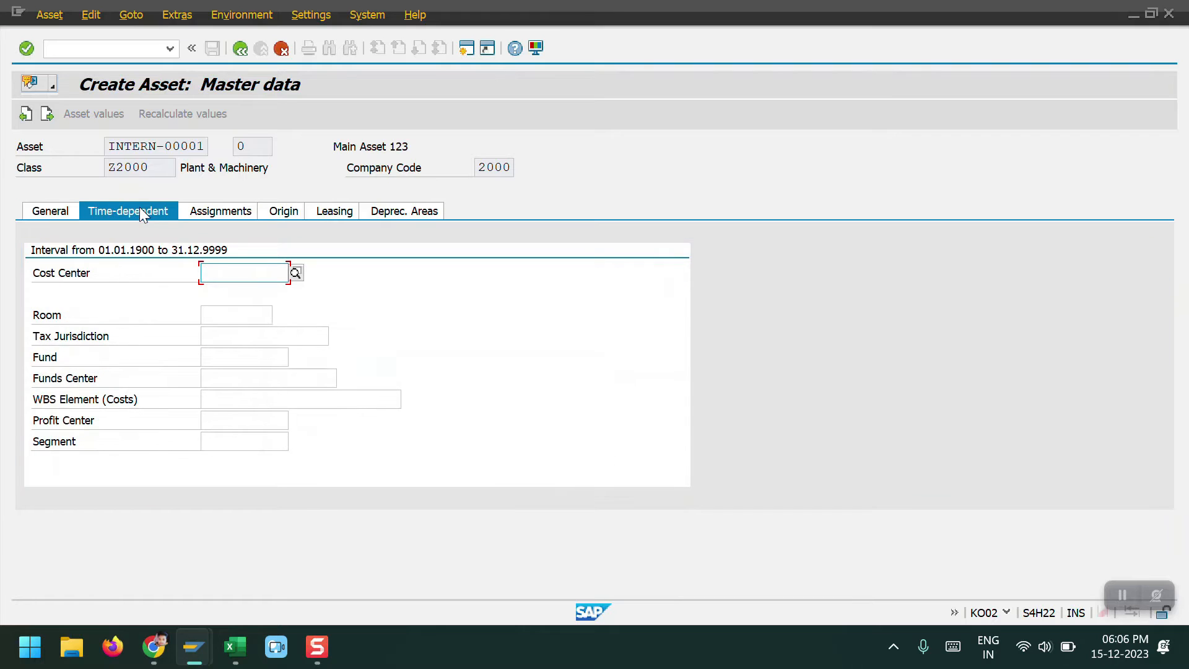
click(221, 271)
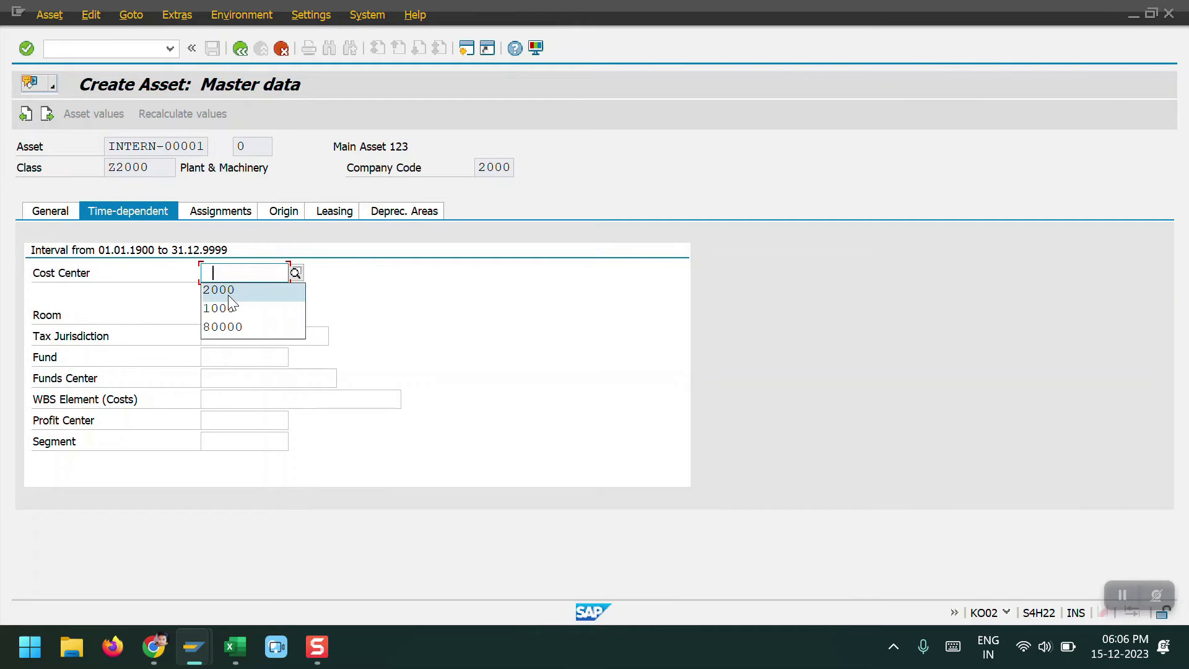
click(228, 295)
click(219, 364)
click(223, 371)
click(224, 383)
click(225, 395)
click(225, 419)
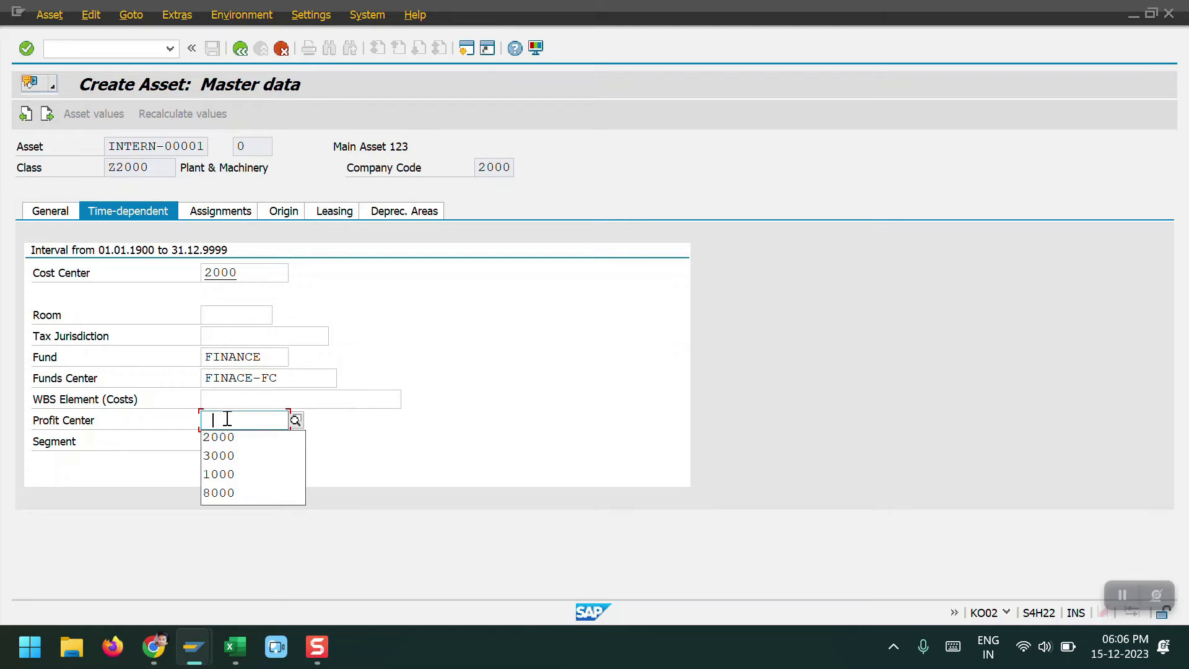
click(229, 434)
key(Return)
Step: Set the main asset's ordinary depreciation start to 01.11.2023 for the Book deprec. and Group GBP areas
click(399, 210)
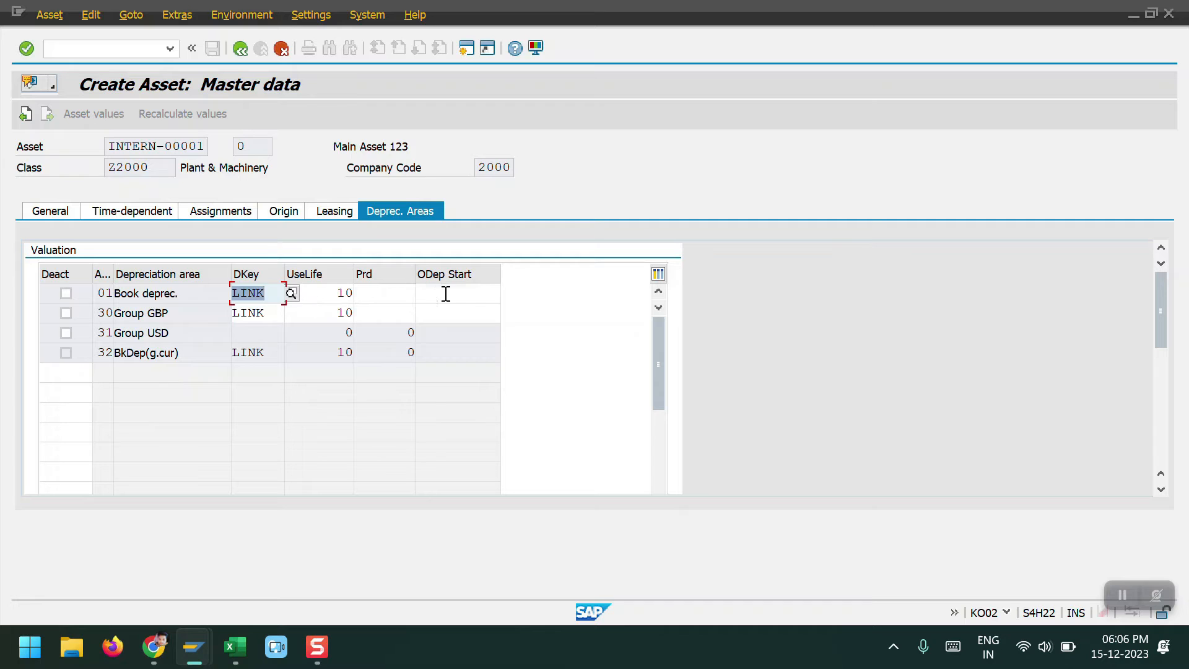
click(446, 293)
click(446, 312)
click(445, 313)
click(443, 328)
key(Return)
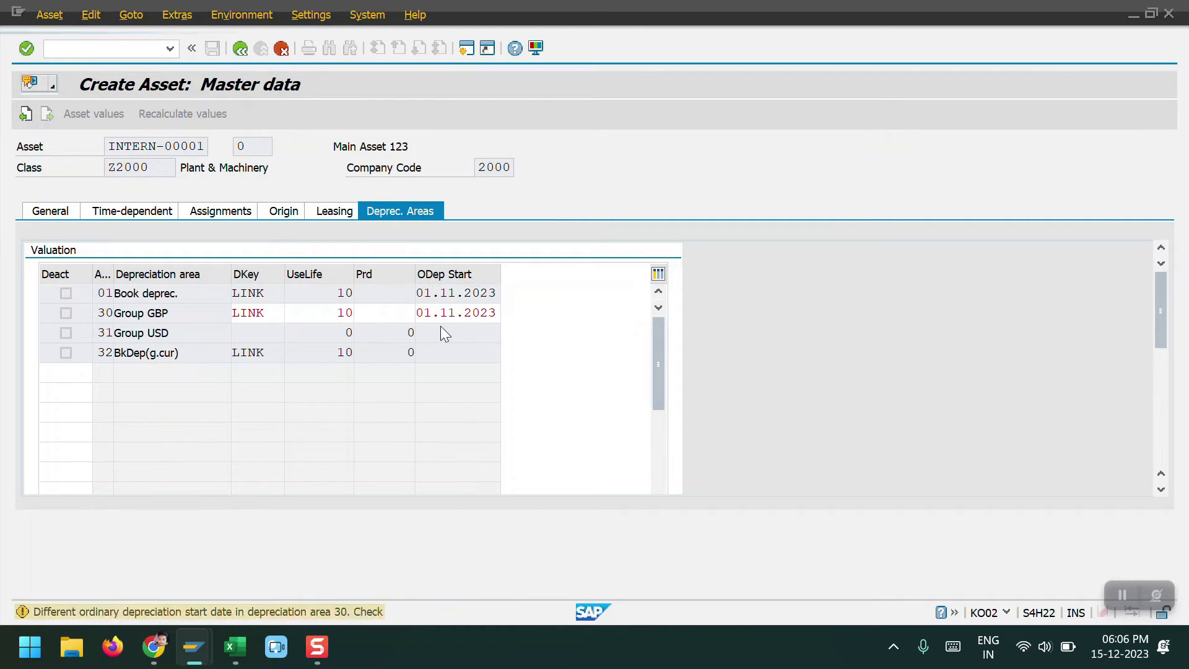
key(Return)
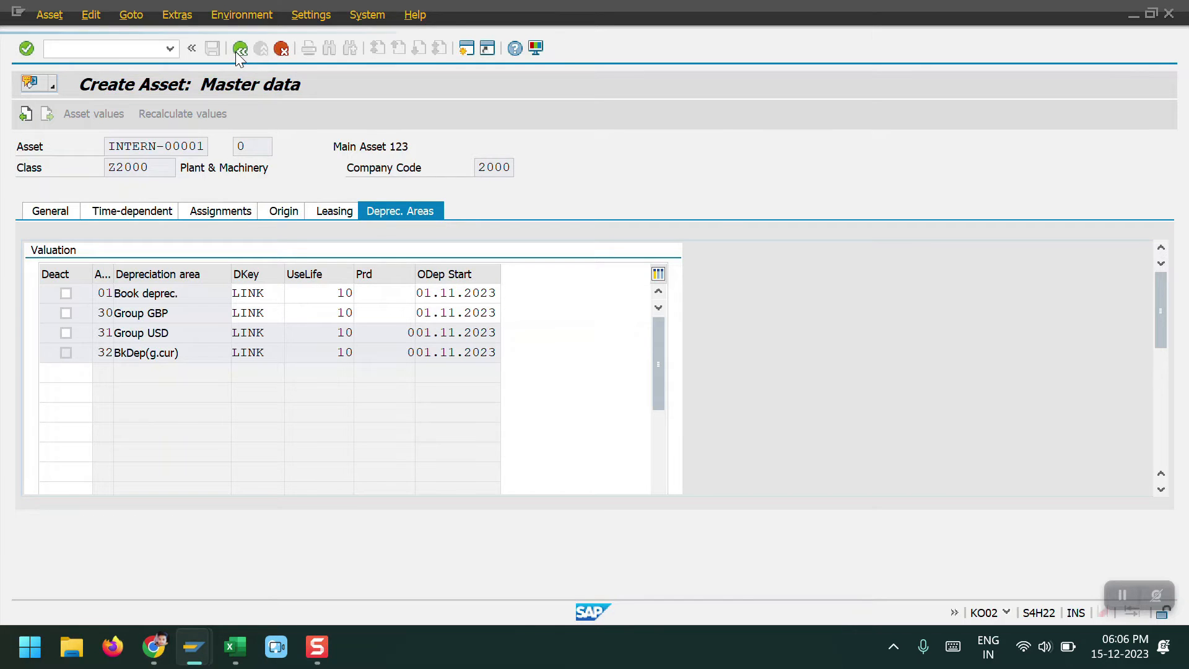
Step: Create the completed asset from the entered data and save the changed internal order
click(236, 50)
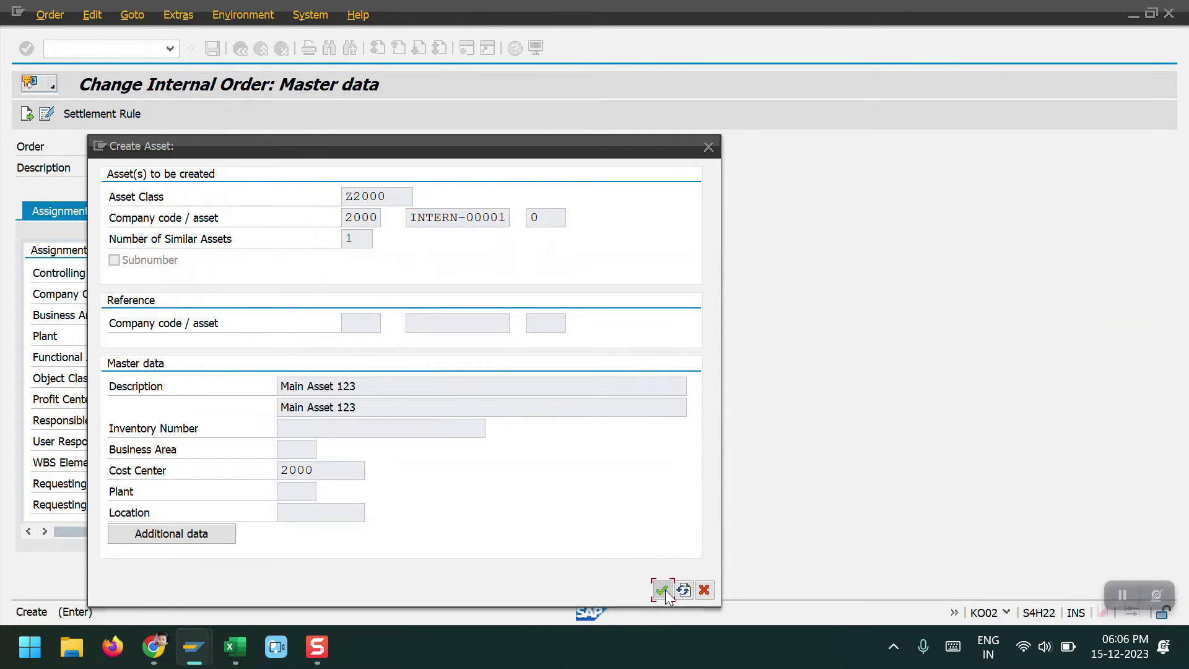
click(662, 590)
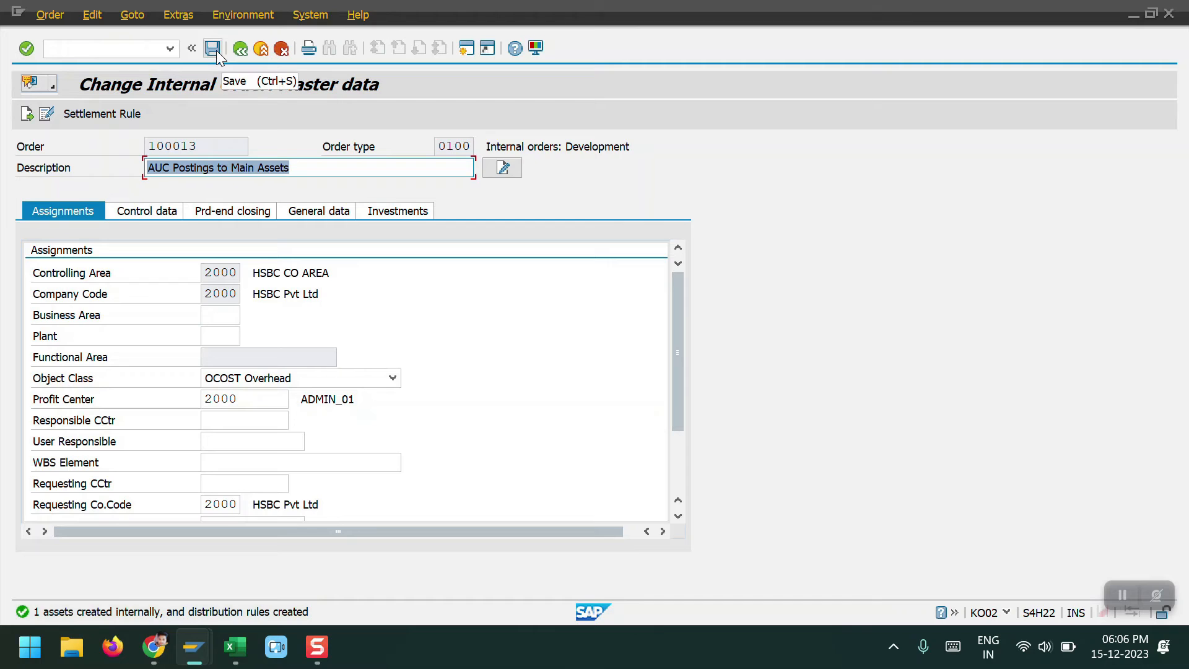
click(213, 48)
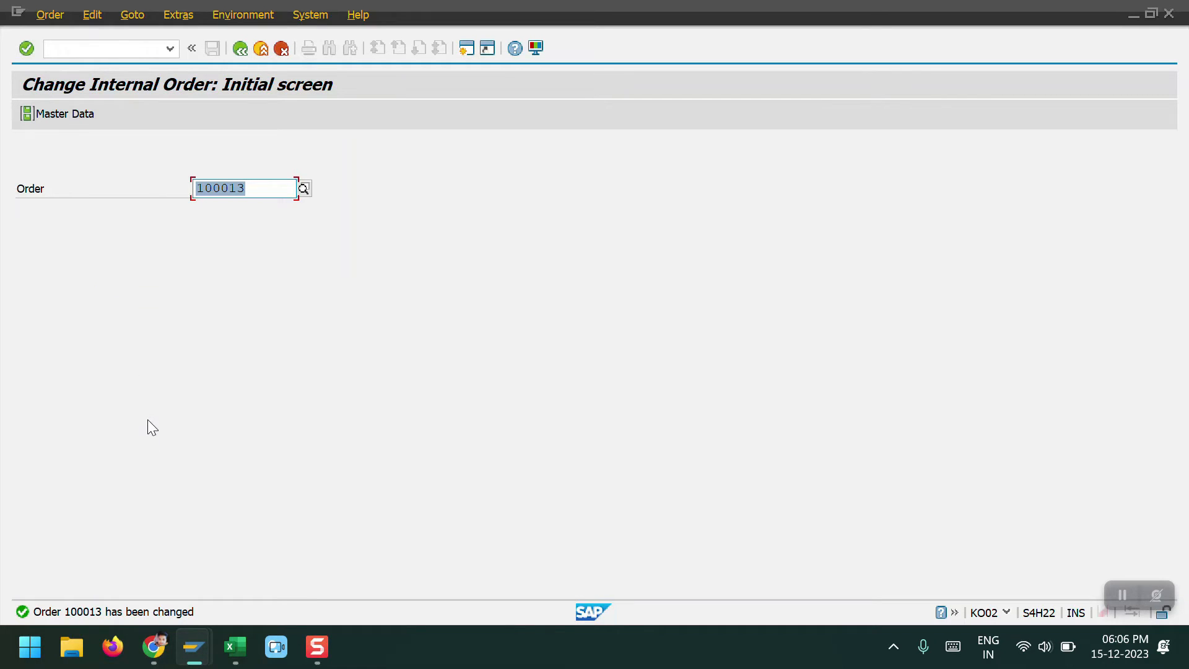
Step: In Excel's Book4, mark the Internal Order, AUC & Main Asset step as DONE next to its KO01 code
mouse_move(249, 638)
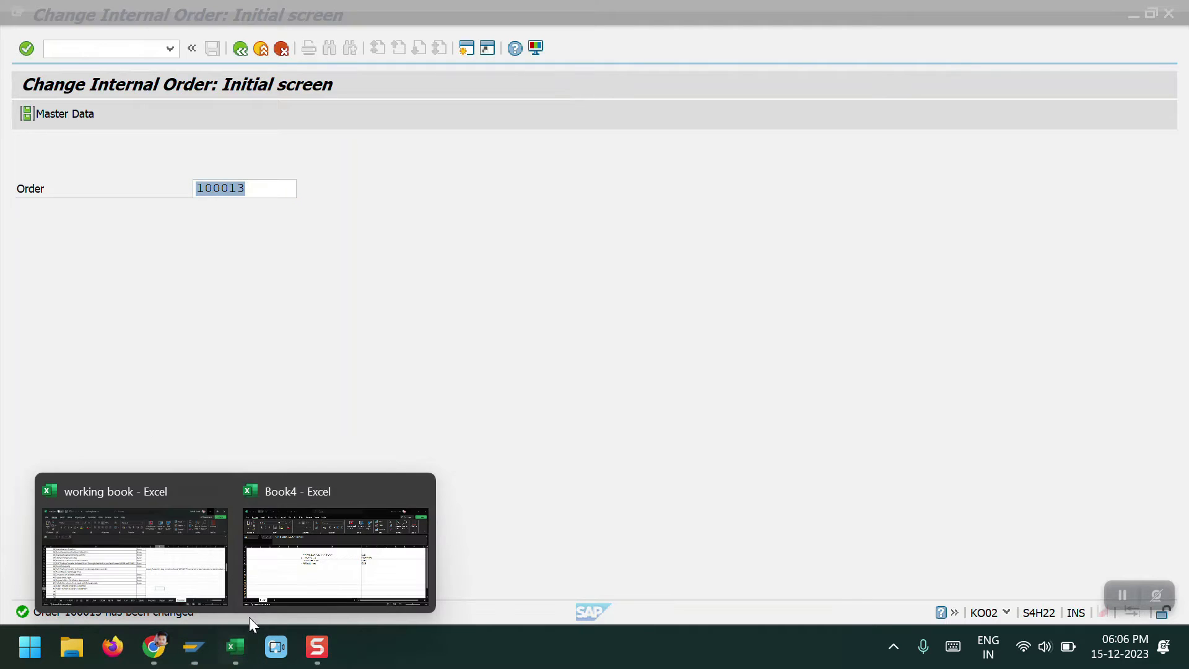
click(366, 557)
click(852, 303)
text(DONE)
key(Return)
Step: In SAP, release the internal order "AUC Postings to Main Assets", save it and return to SAP Easy Access
key(alt+Tab)
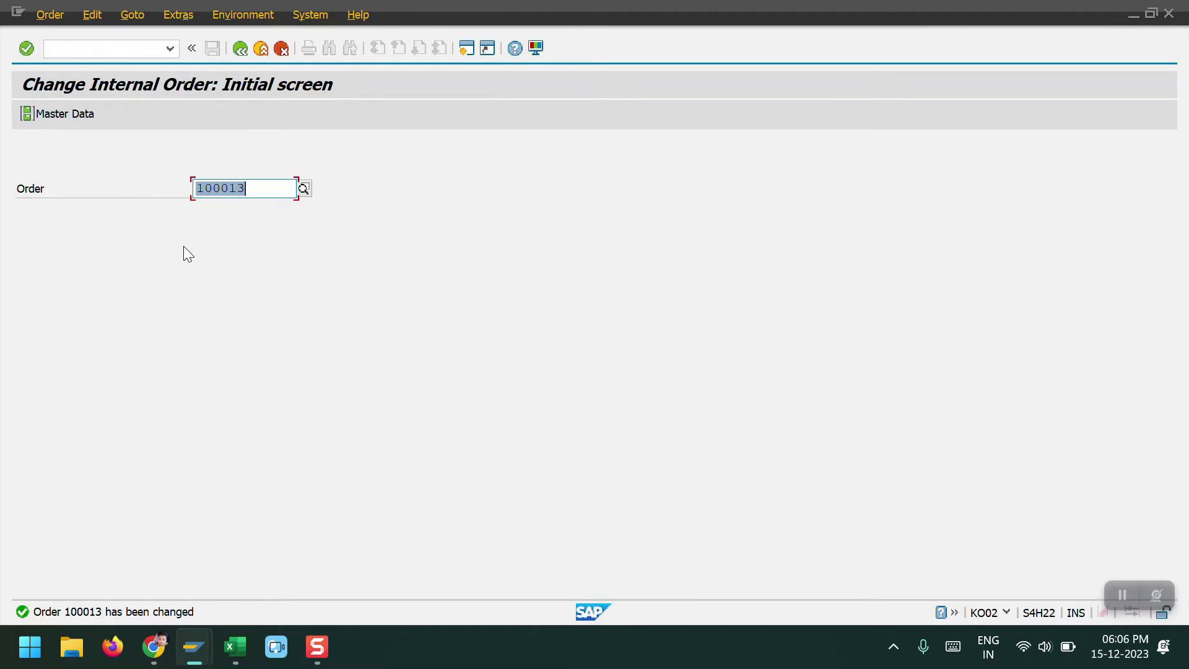
key(Return)
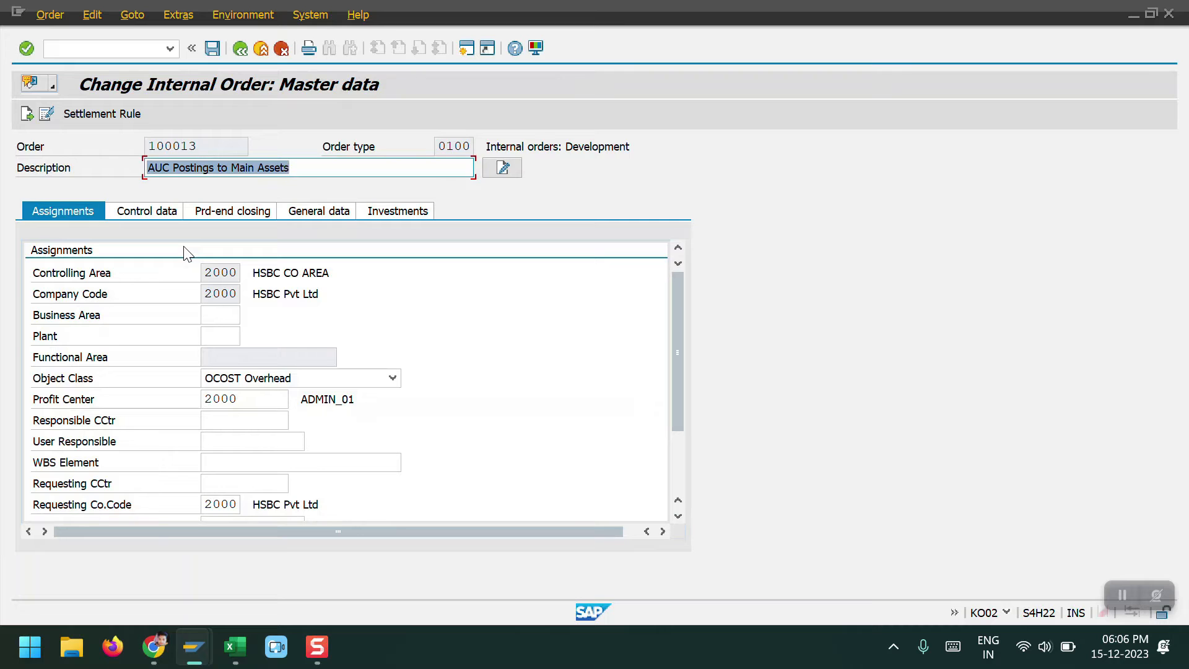
click(160, 214)
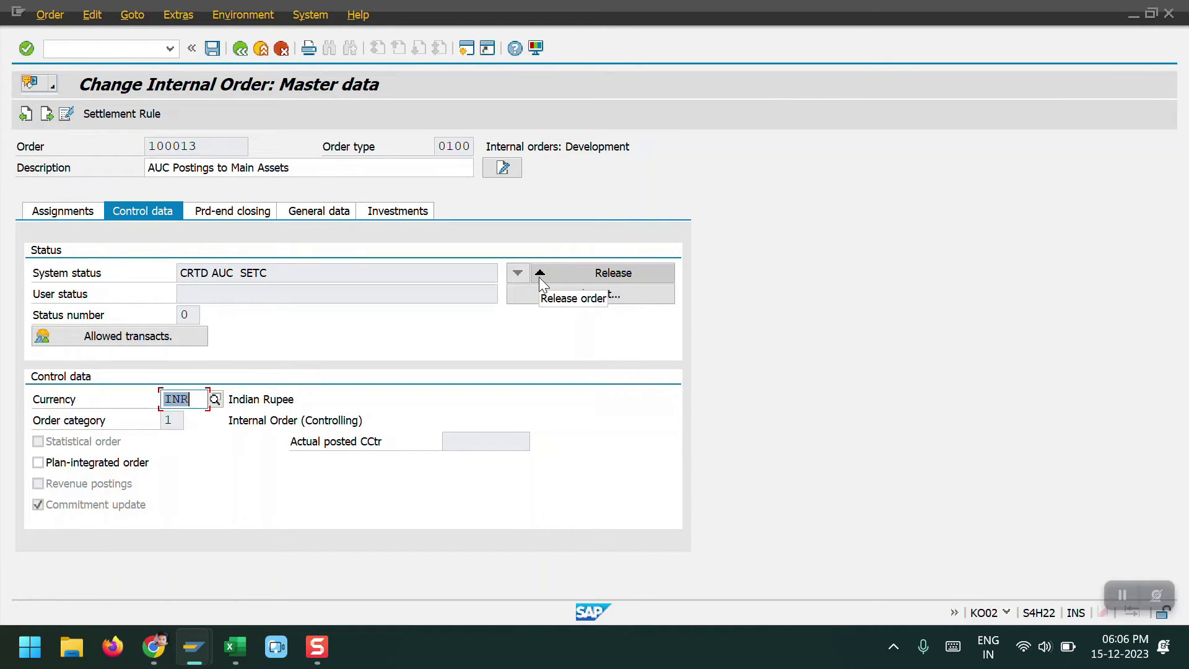
click(587, 273)
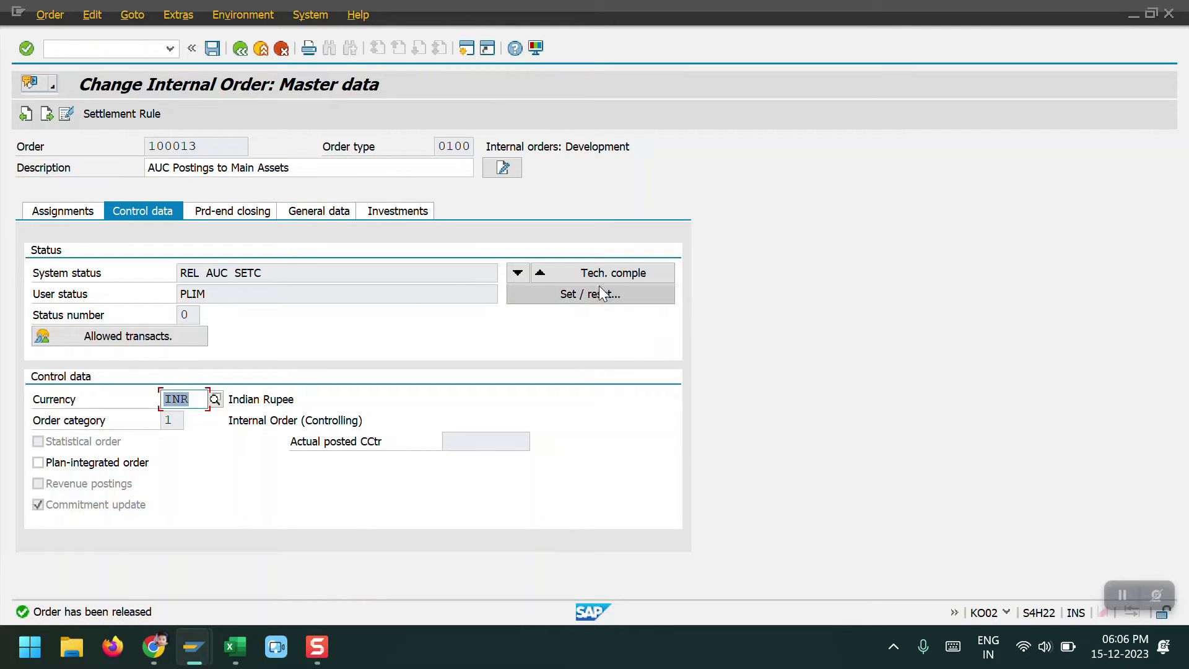
click(213, 48)
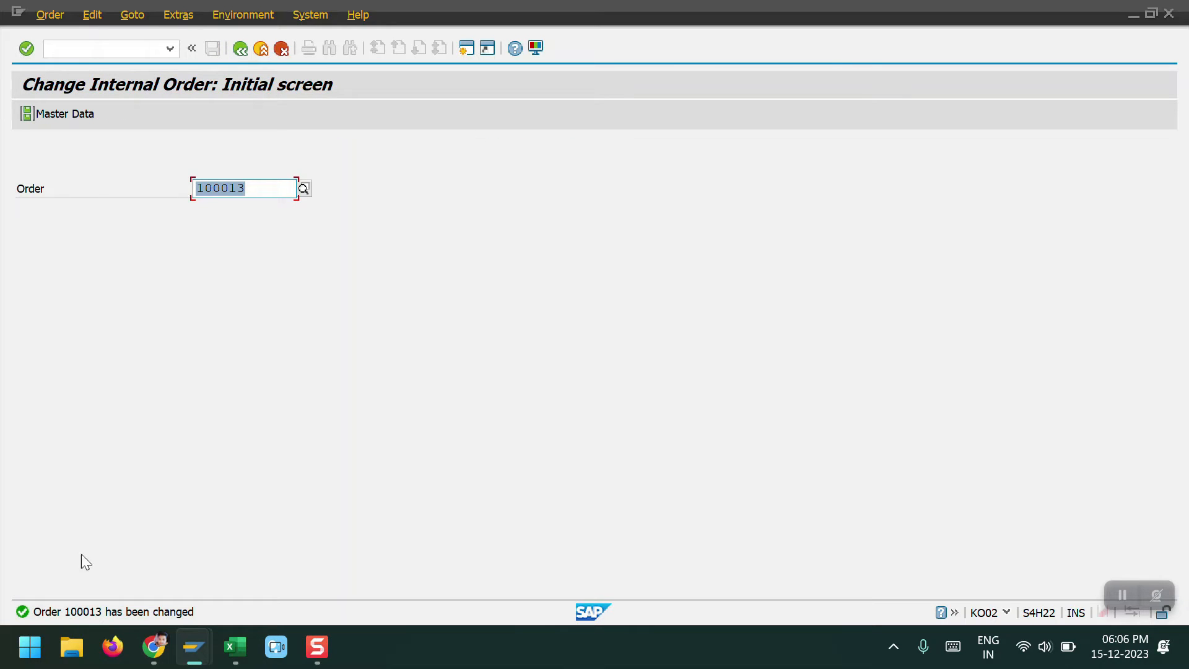
click(241, 48)
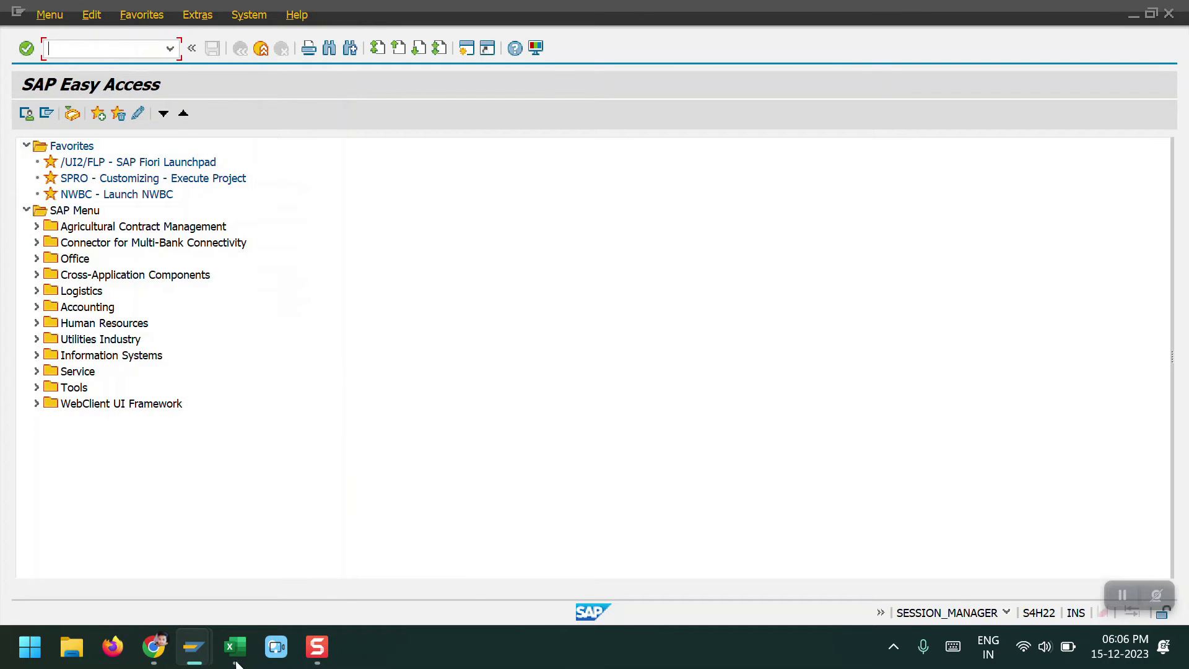
Step: Check the Invoice Posting step in Excel's Book4, and display the internal order's master data in SAP with transaction KO03
mouse_move(235, 646)
click(295, 548)
click(422, 318)
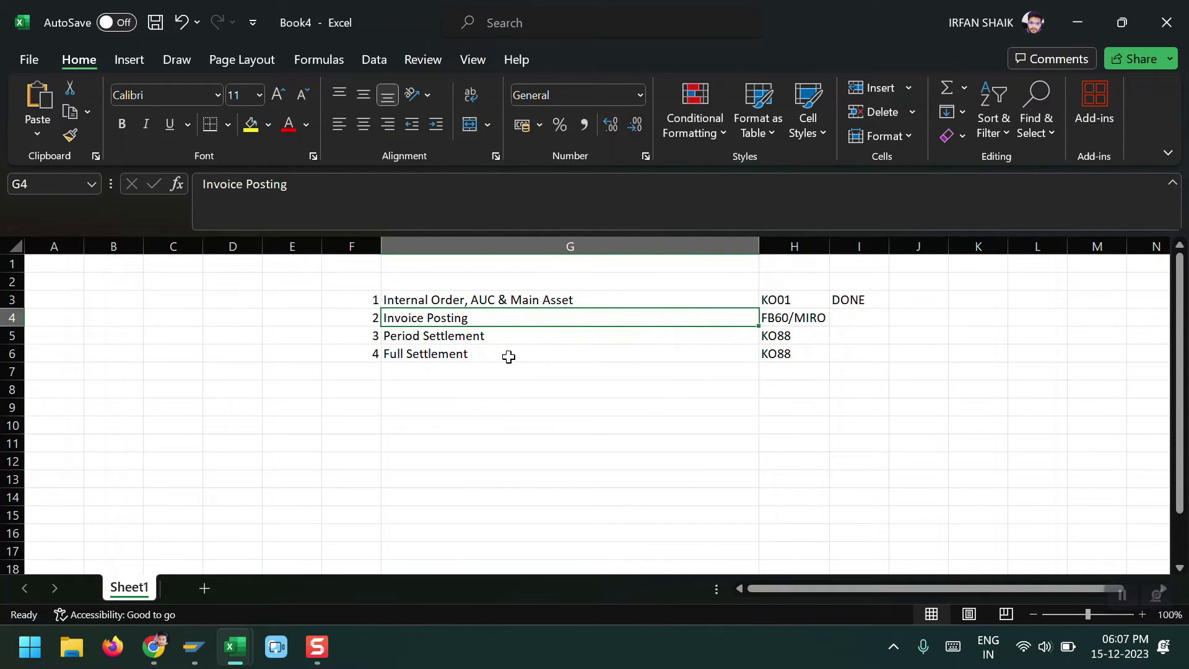
key(alt+Tab)
text(KO03)
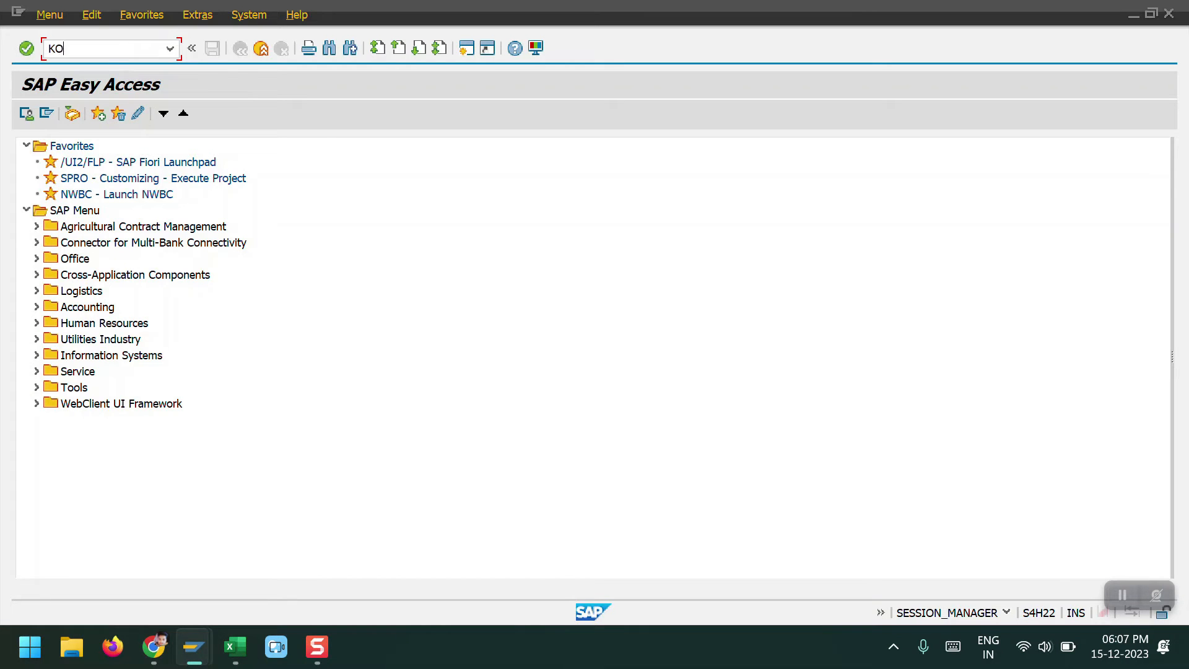
key(Return)
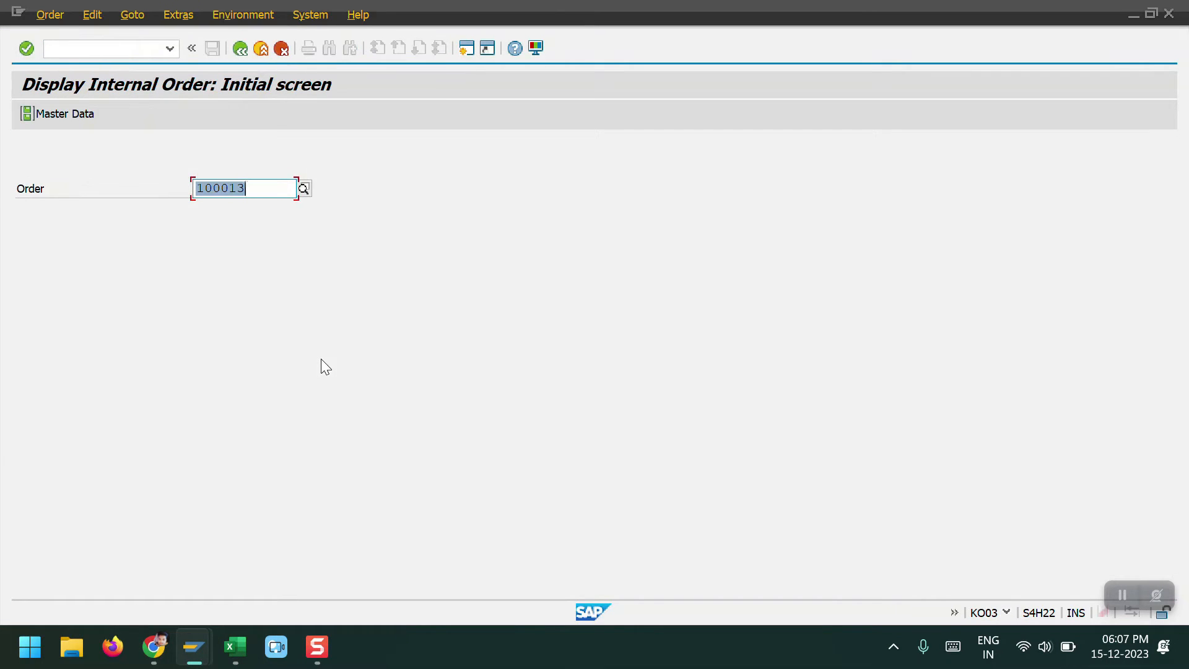
key(Return)
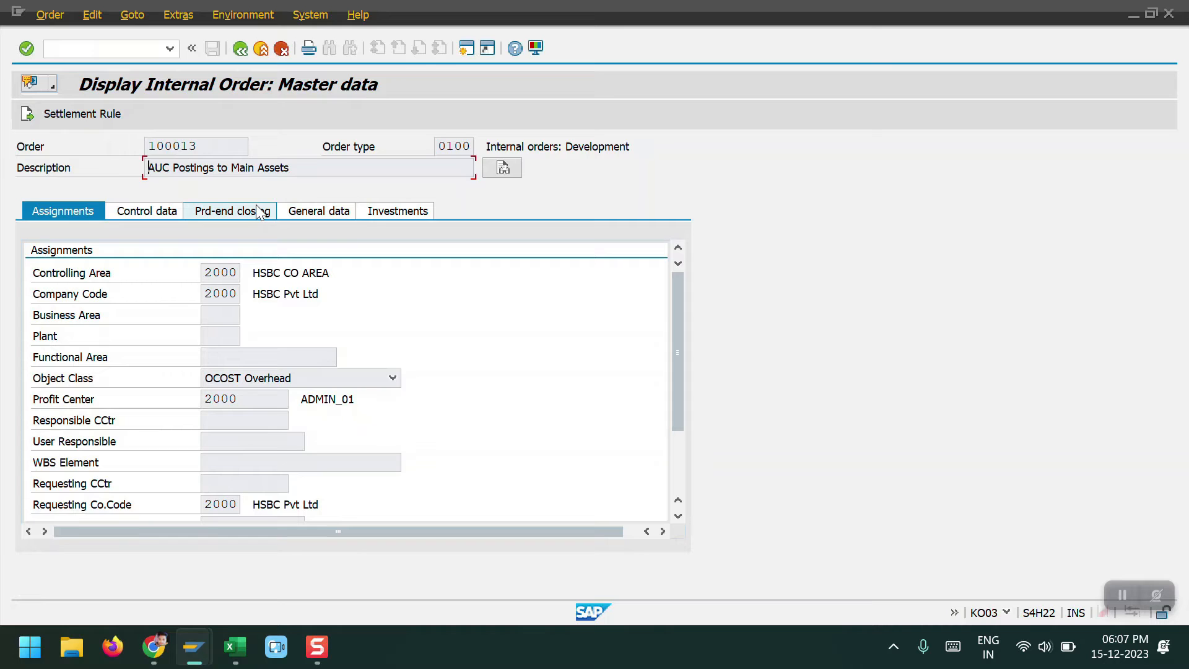
Step: Start vendor invoice entry with FB60 in a separate session, entering supplier KSA PVT LTD and invoice date 15.12.2023
key(shift+F3)
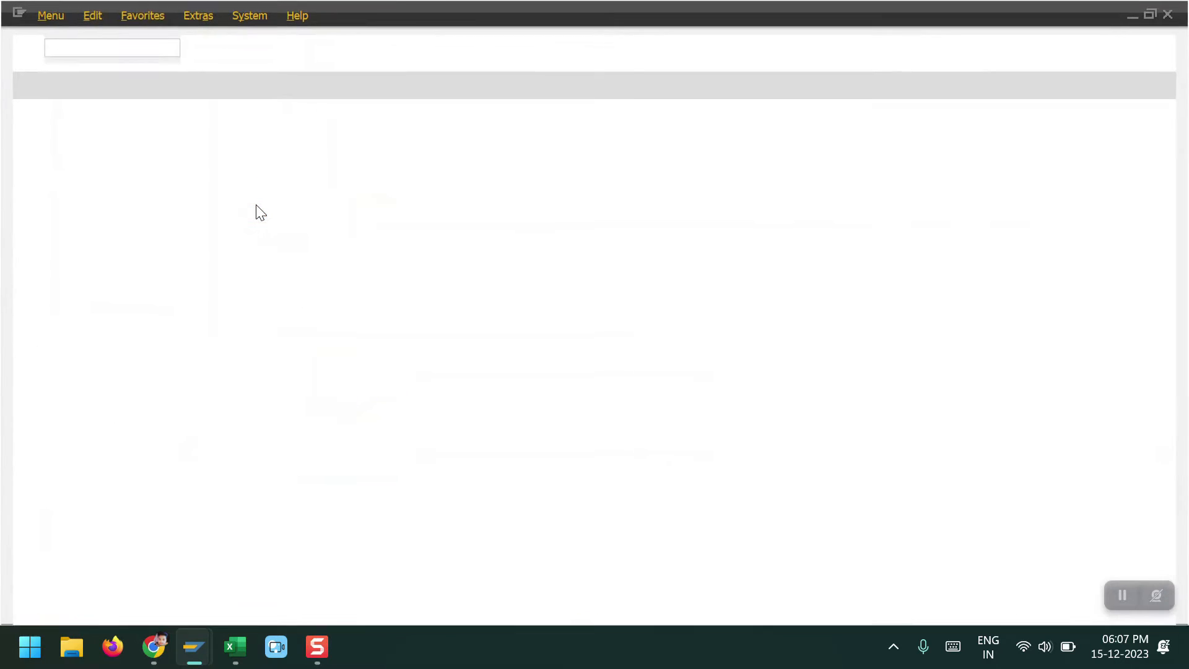
text(FB609)
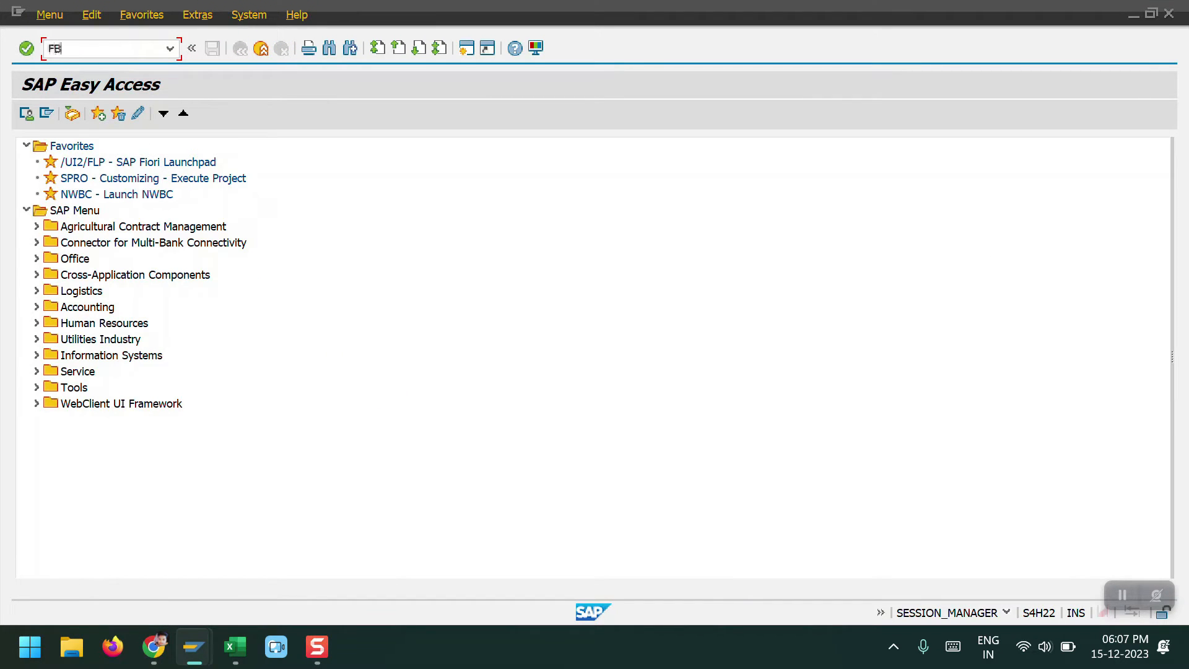
key(Return)
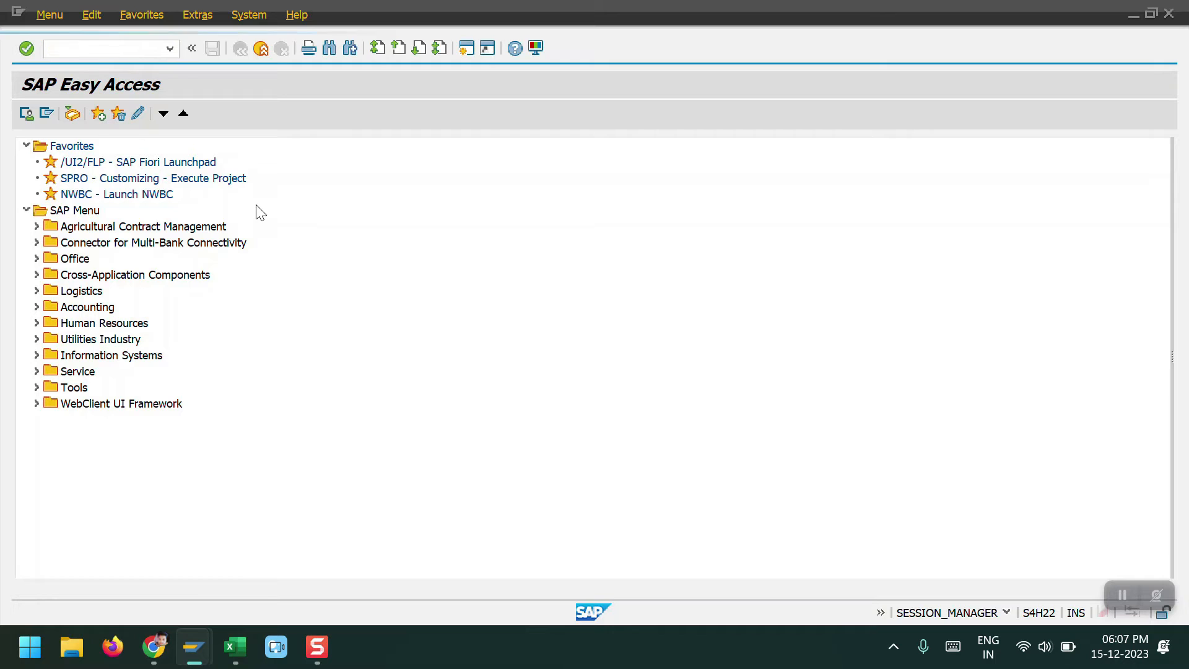
text(200066)
key(Tab)
key(space)
key(Down)
key(Return)
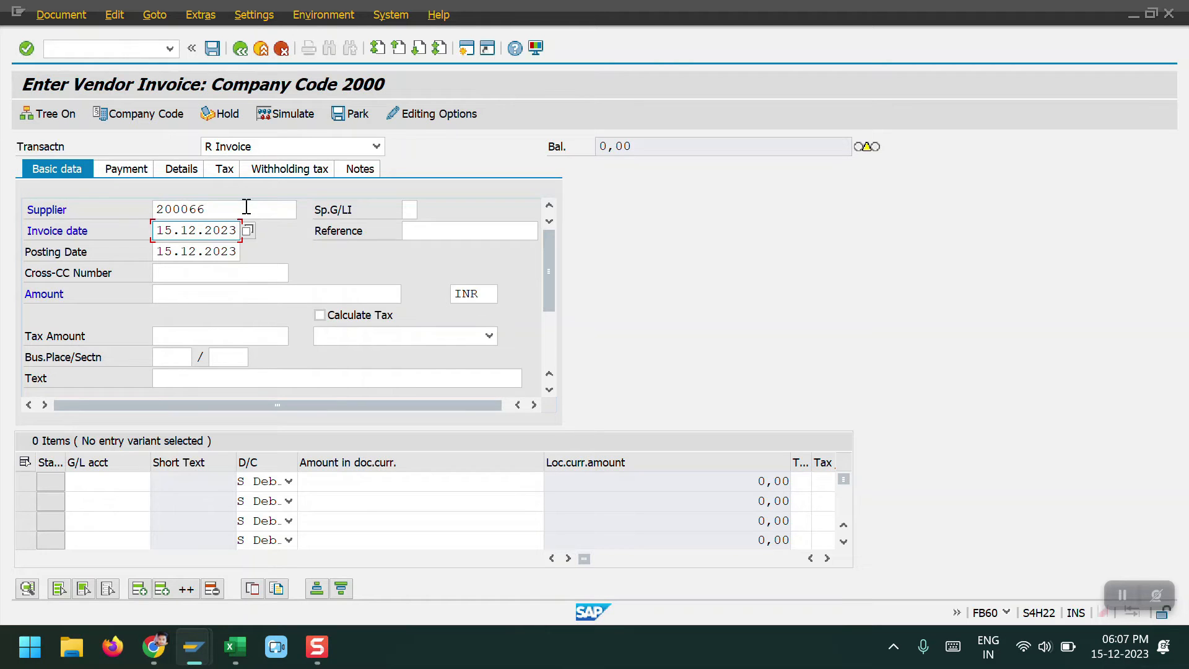
Step: Set the invoice reference to "AUC TO Main IO" and the amount to 100000 INR
key(Tab)
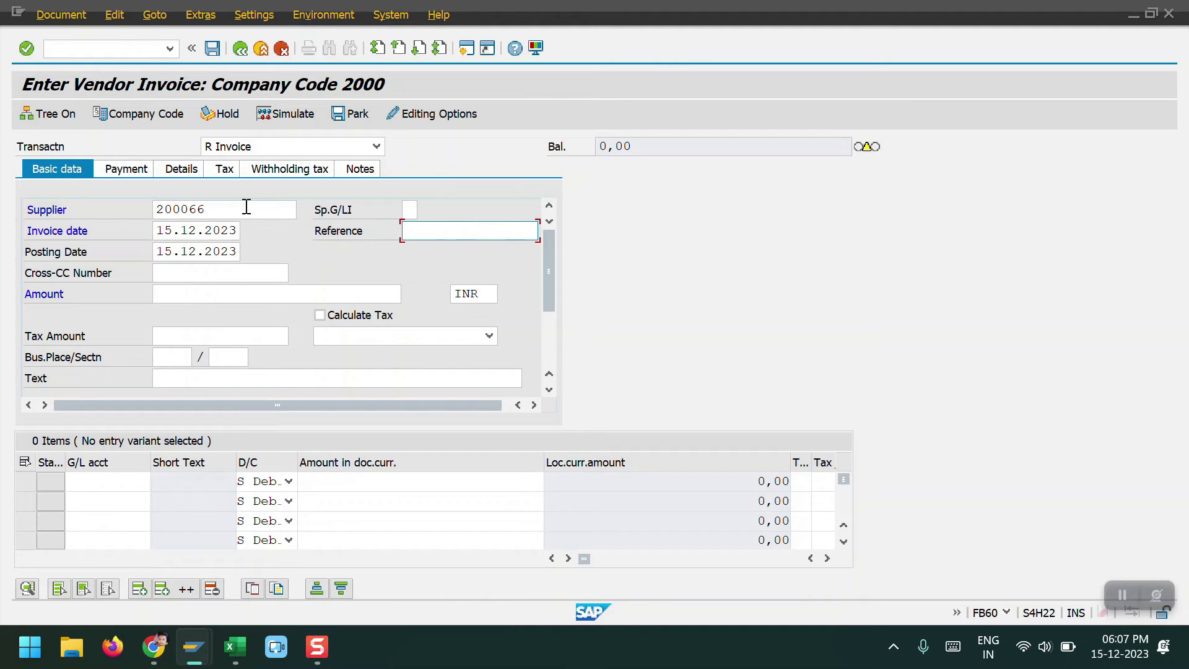
text(AUC TO Main IO)
key(Tab)
key(Tab)
text(100000)
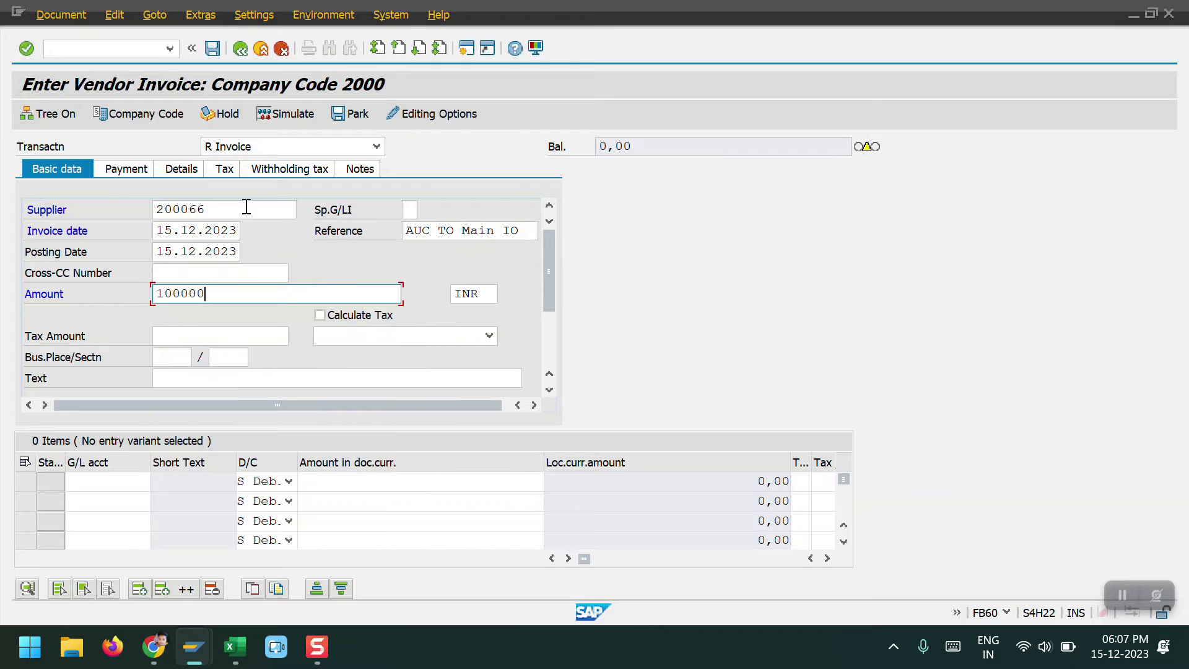
Step: Enter a debit line item for the Asset Postings G/L account with an amount of 100000
click(118, 481)
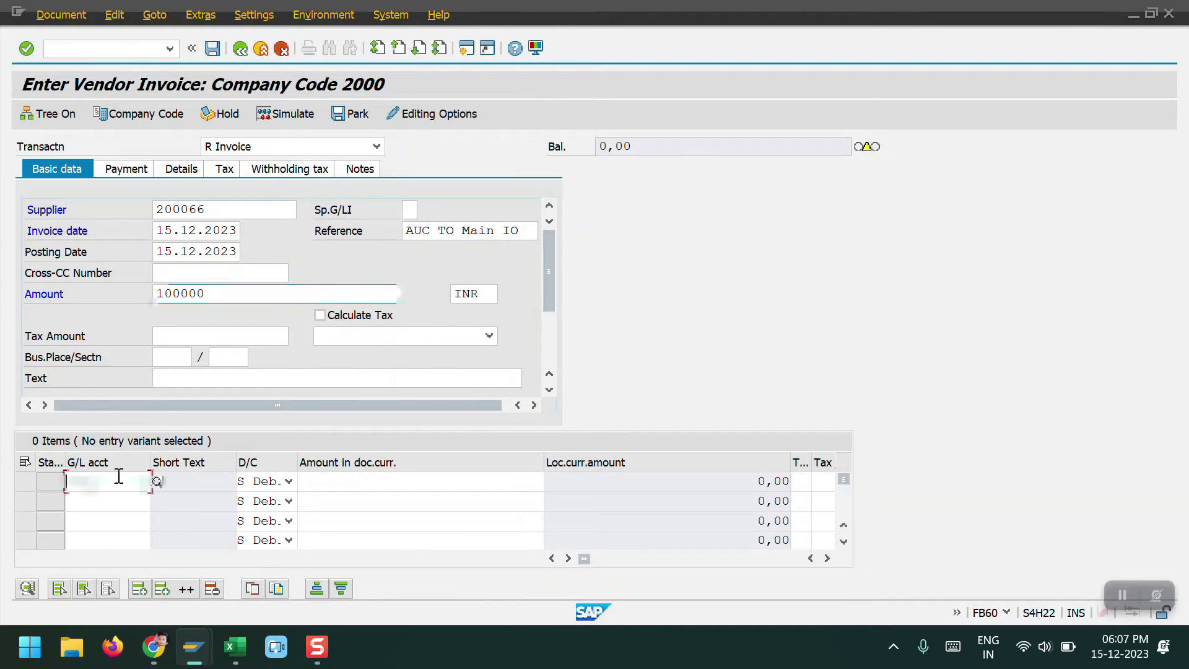
key(Return)
key(Tab)
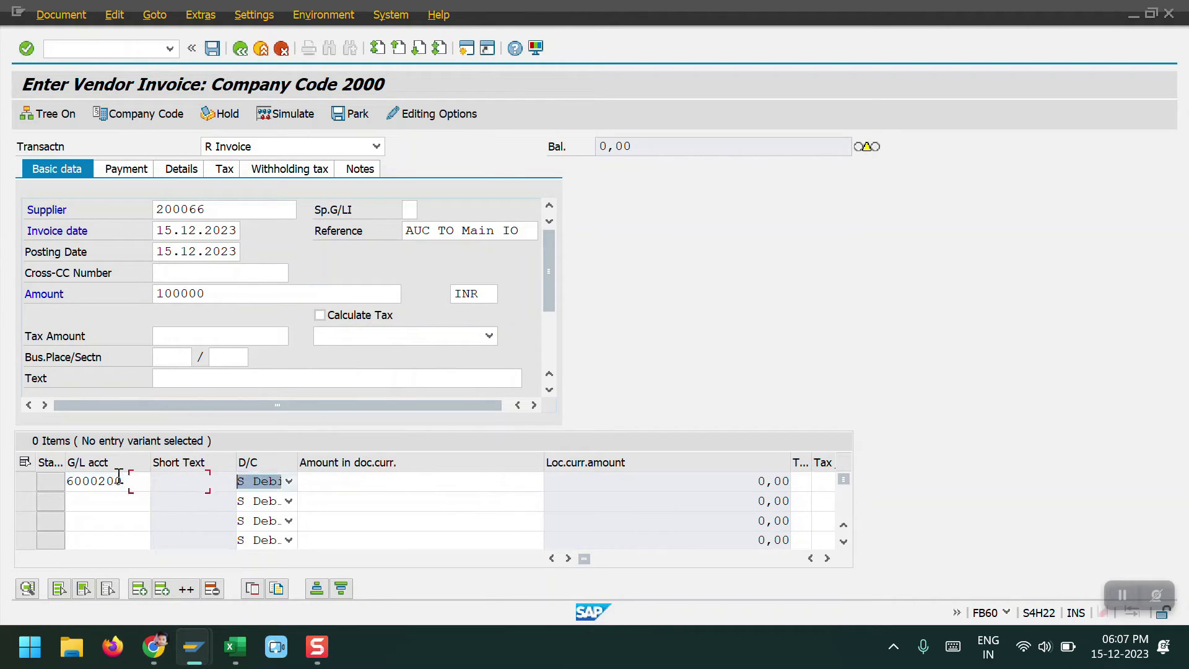
key(Tab)
key(Down)
key(Return)
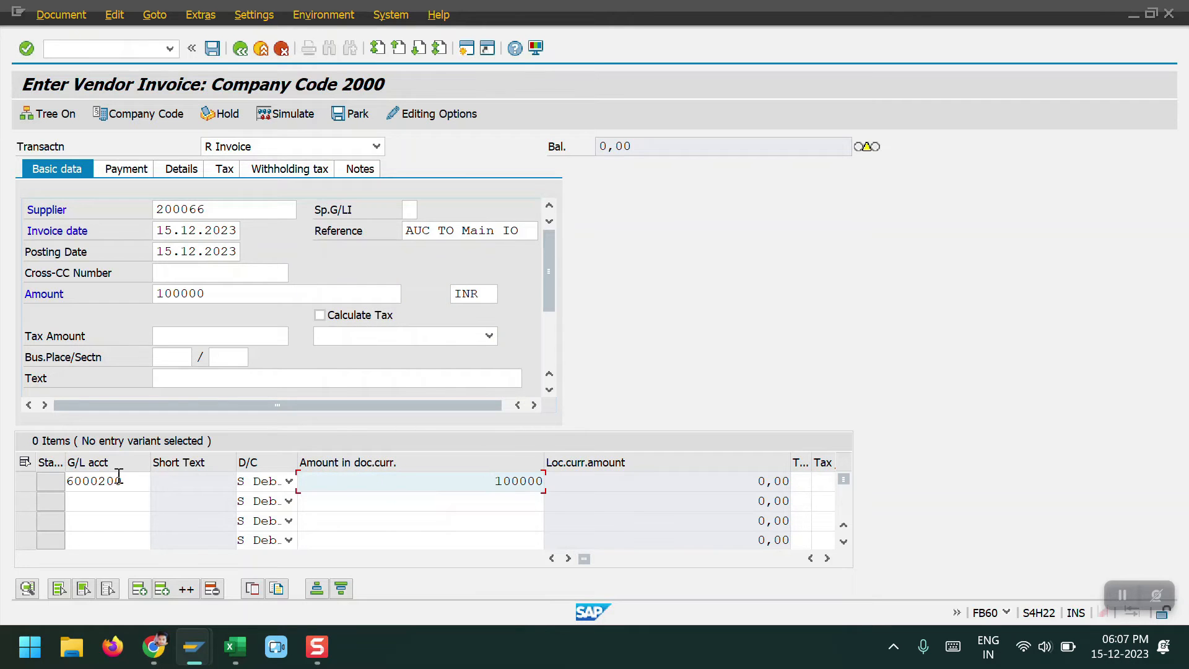
Step: Assign the number of the "AUC Postings to Main Assets" internal order to the debit line item and post the vendor invoice
key(Tab)
key(Tab)
key(Tab)
key(Tab)
key(Tab)
key(Tab)
key(Tab)
key(Tab)
key(Tab)
key(Tab)
key(Tab)
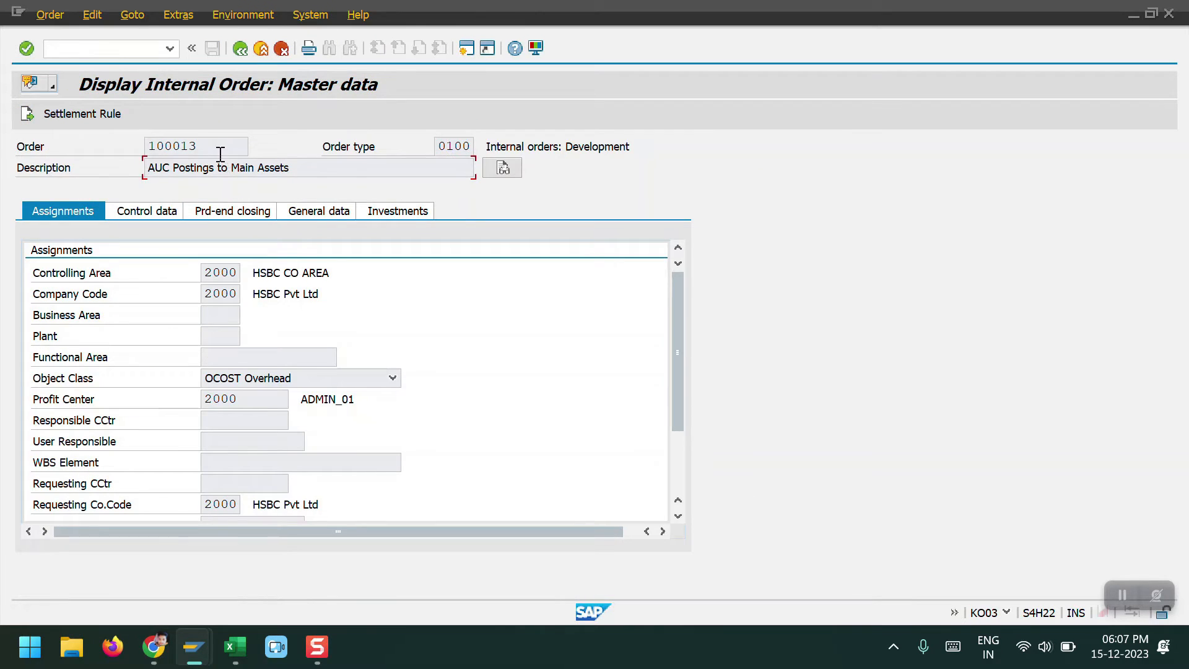
drag(218, 148, 150, 149)
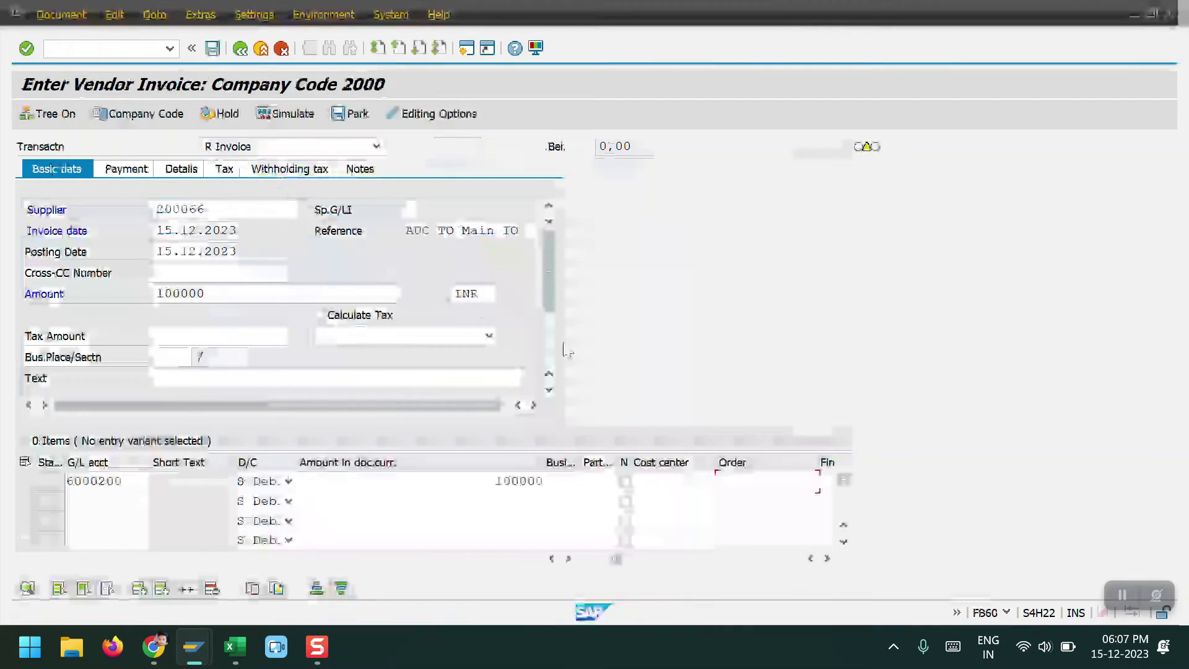
text(100013)
key(Return)
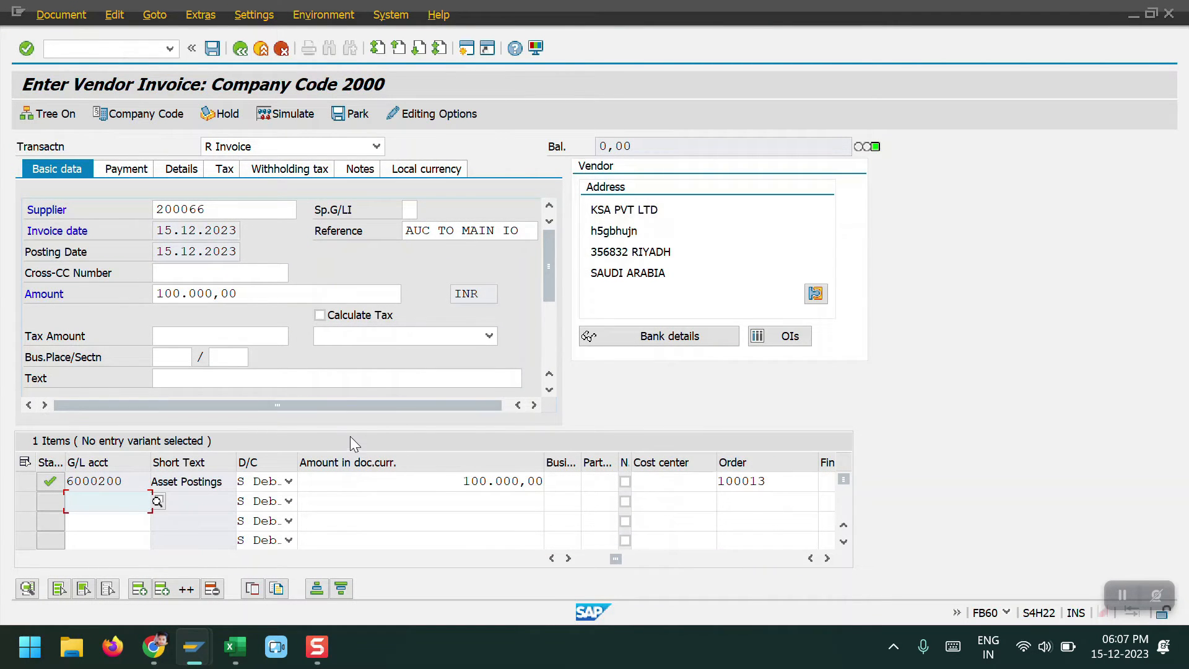
click(214, 47)
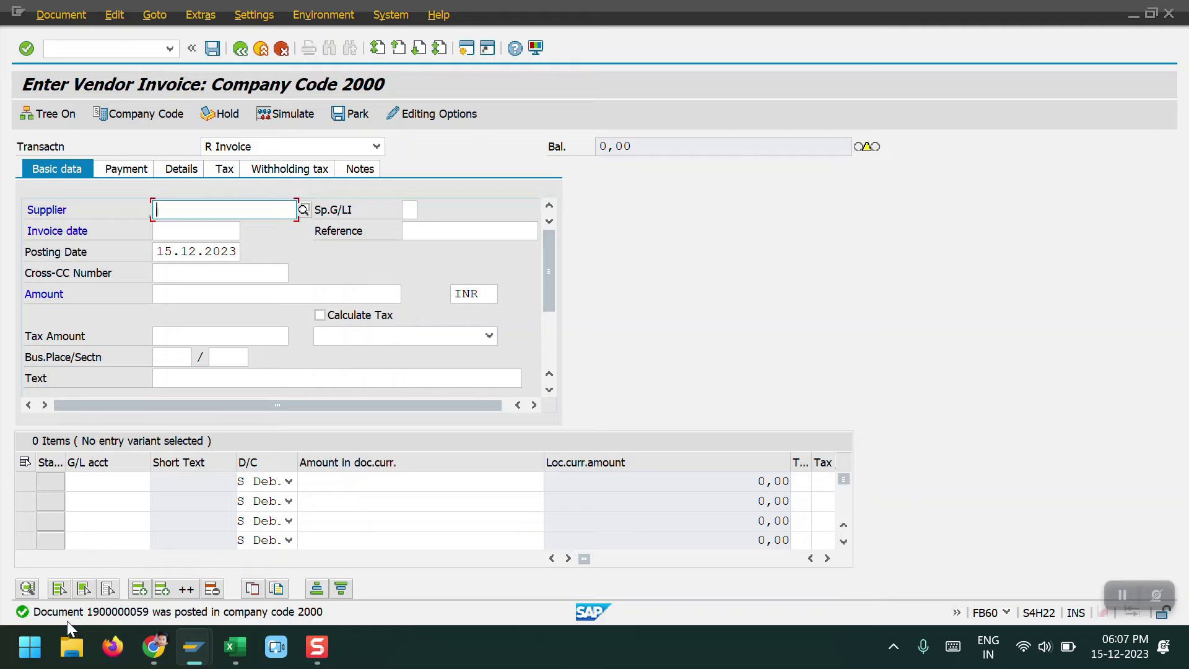
Step: Display the posted invoice document and examine the internal order assignment of its Asset Postings line item
click(51, 14)
click(65, 60)
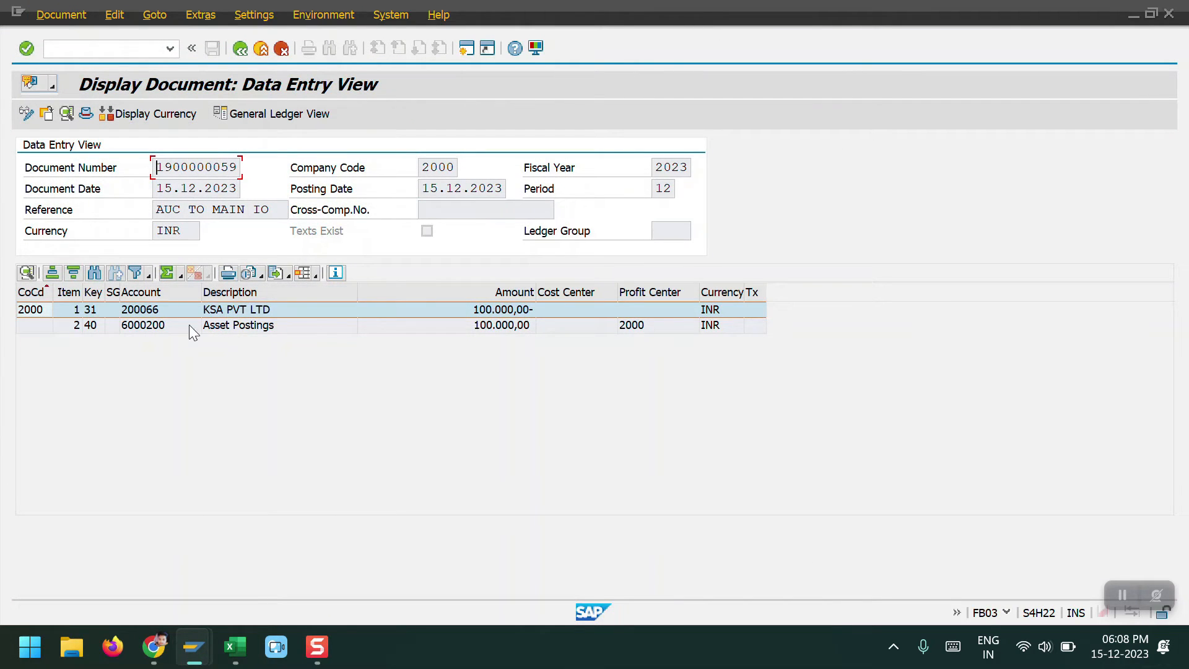
double_click(139, 325)
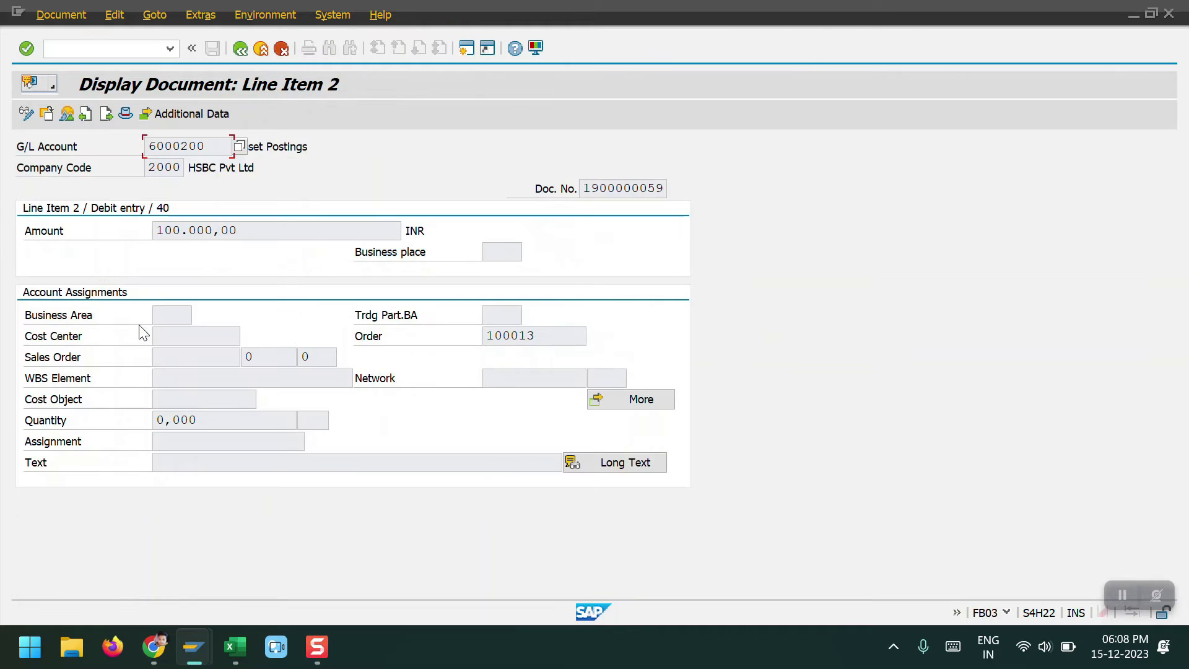
drag(551, 334, 474, 335)
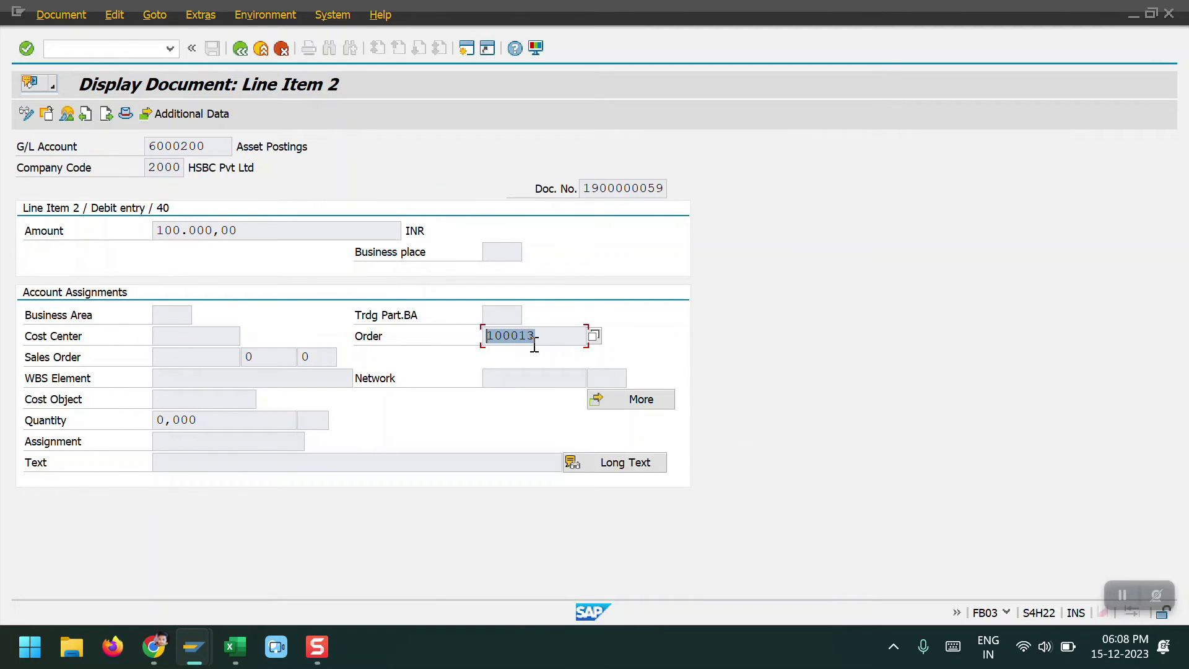
Step: Examine the total actual costs and currency in the internal order's cost analysis against the invoice line item, and return to the master data
key(alt+Tab)
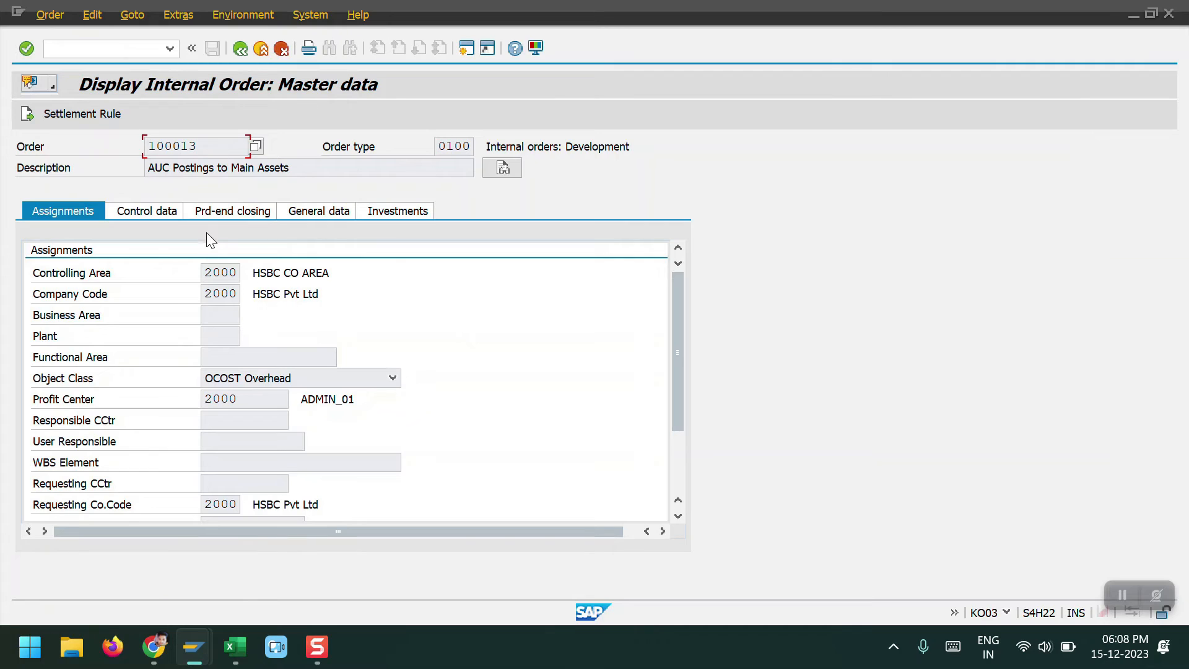
click(173, 18)
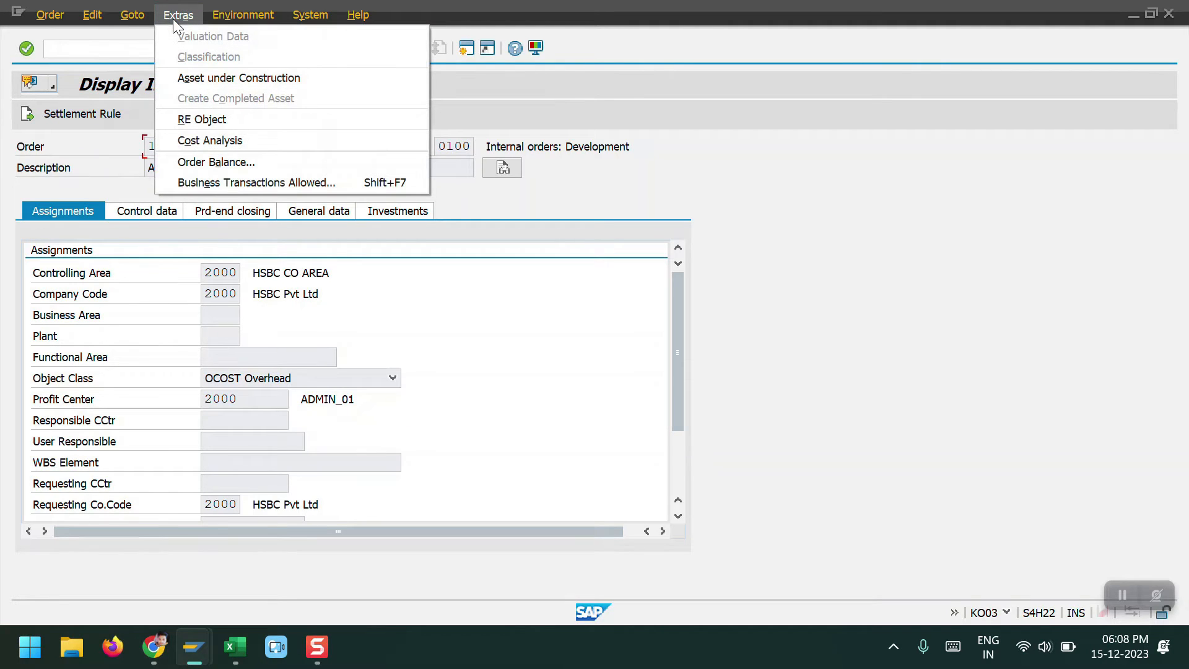
click(210, 142)
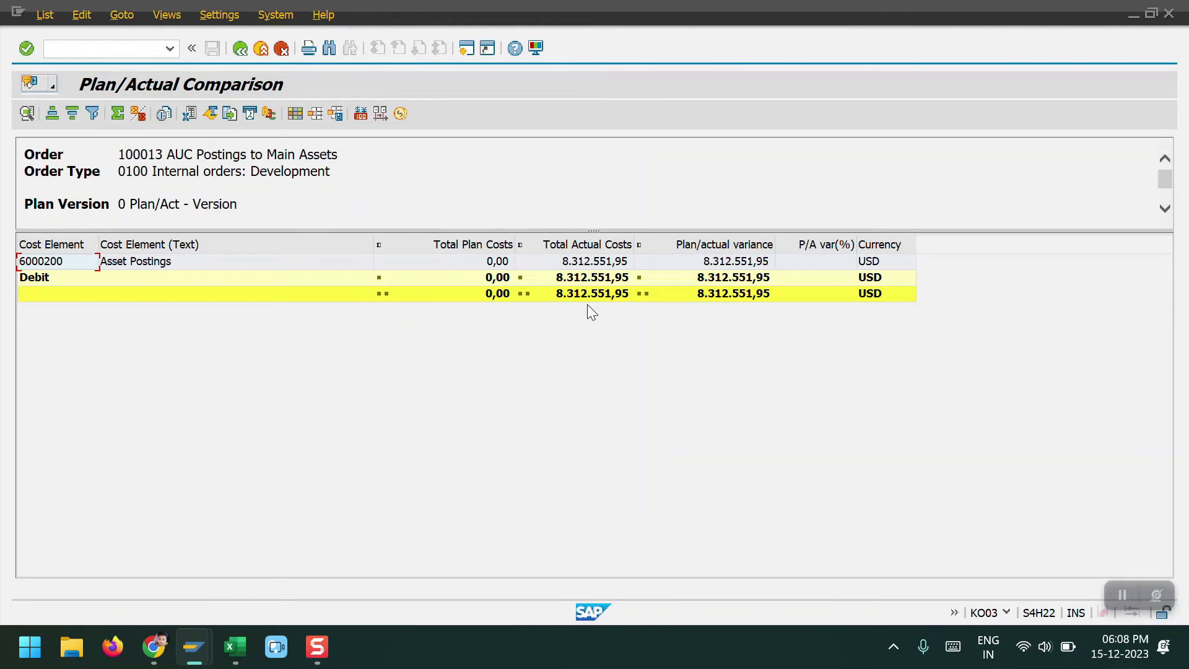
click(590, 244)
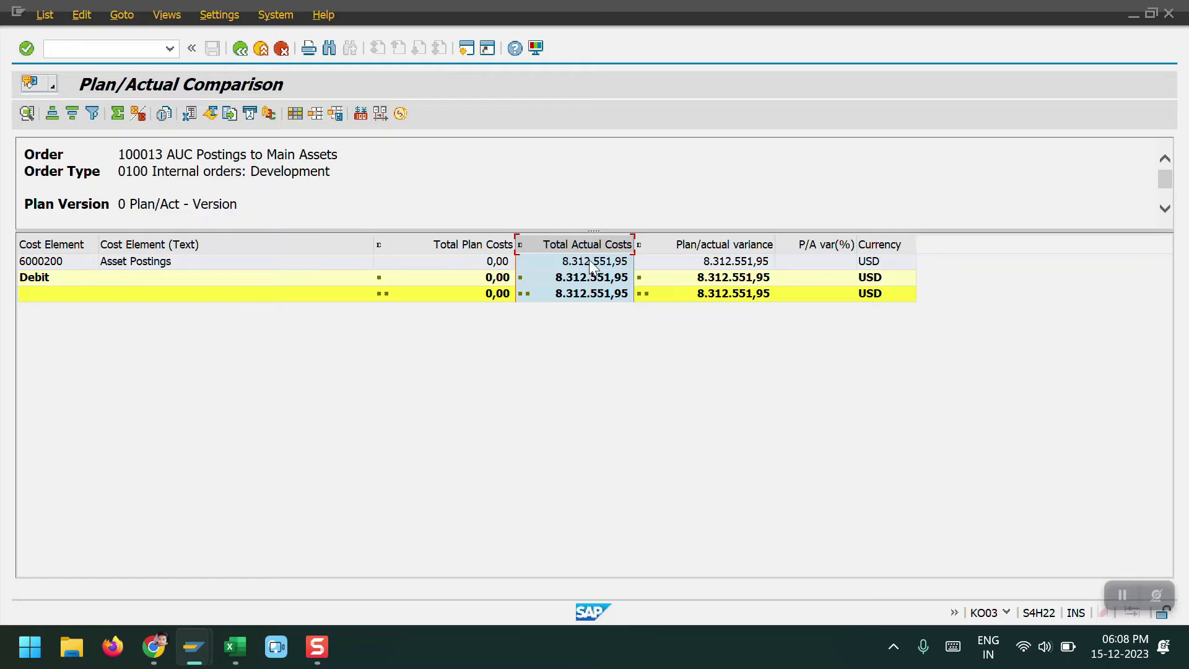
click(867, 244)
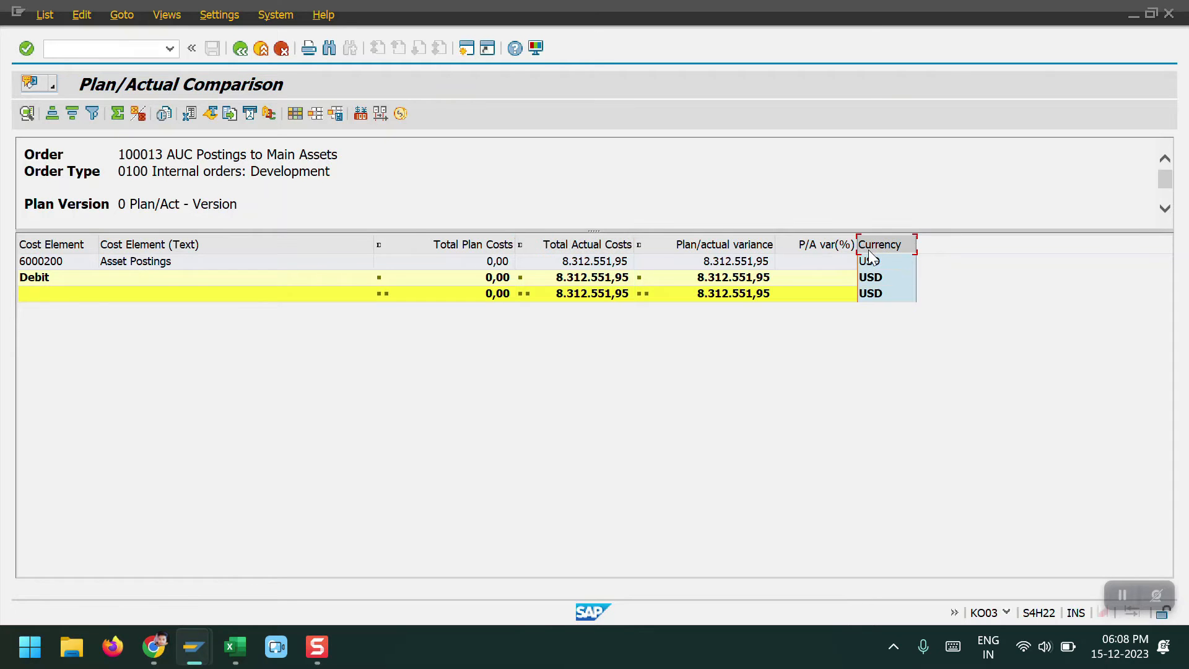
double_click(547, 263)
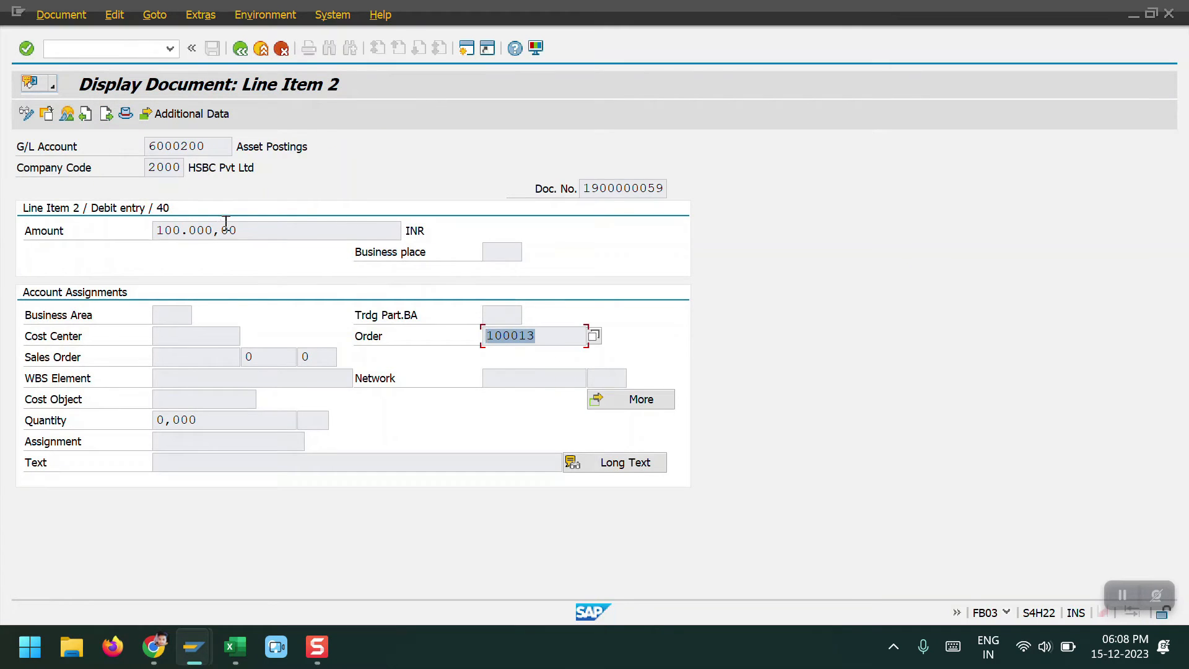
key(F3)
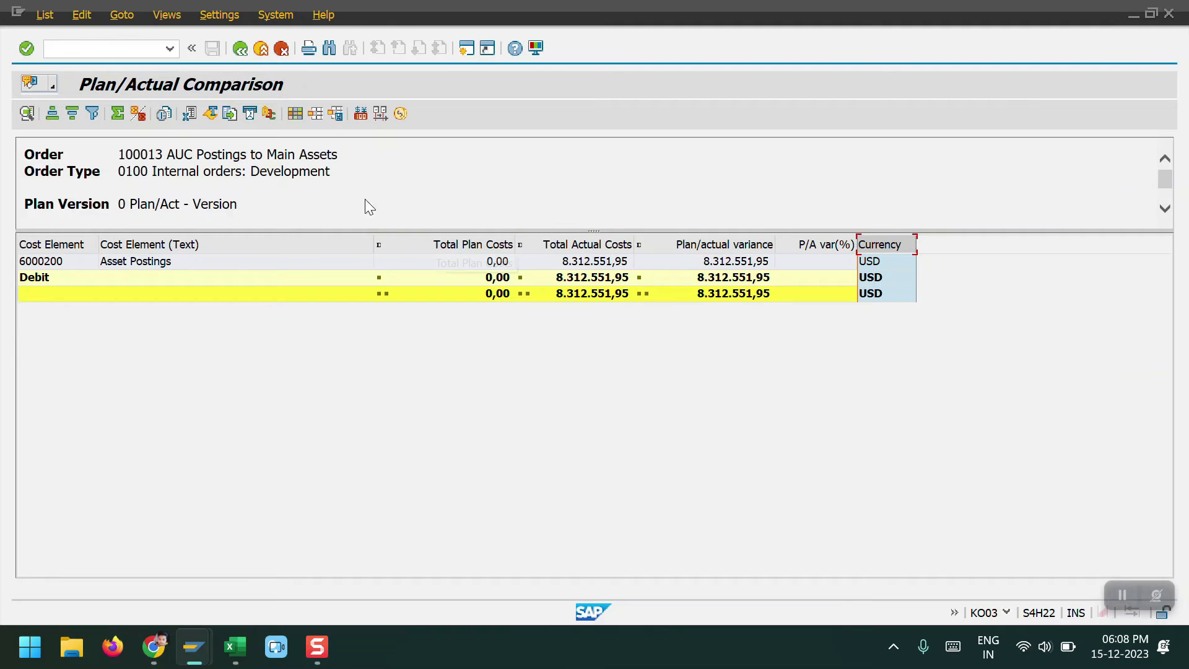
click(240, 51)
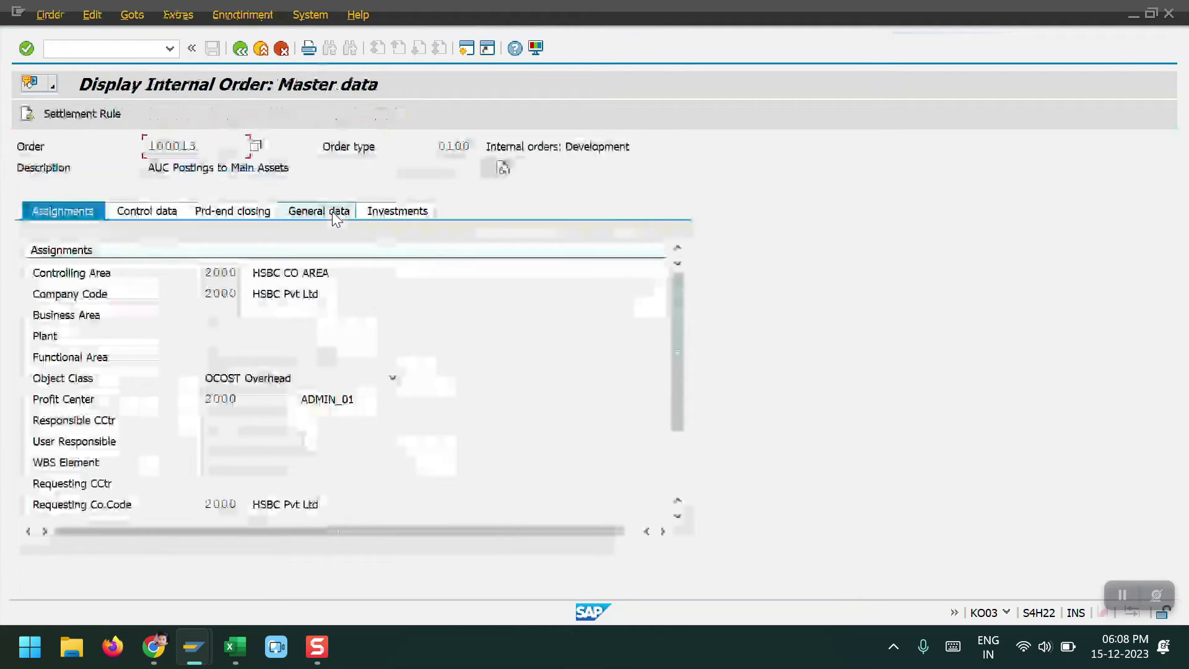
Step: Check the Period Settlement entry in the Excel step list and start the actual order settlement transaction KO88 in SAP
key(alt+Tab)
click(134, 47)
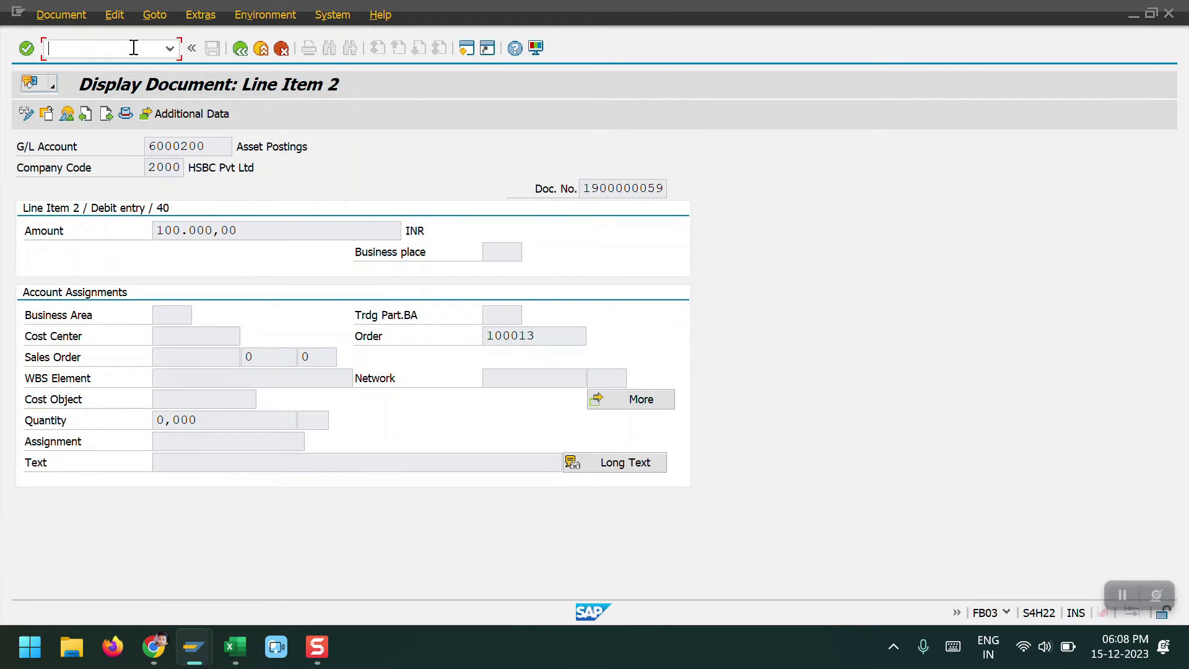
text(/NK088)
key(Return)
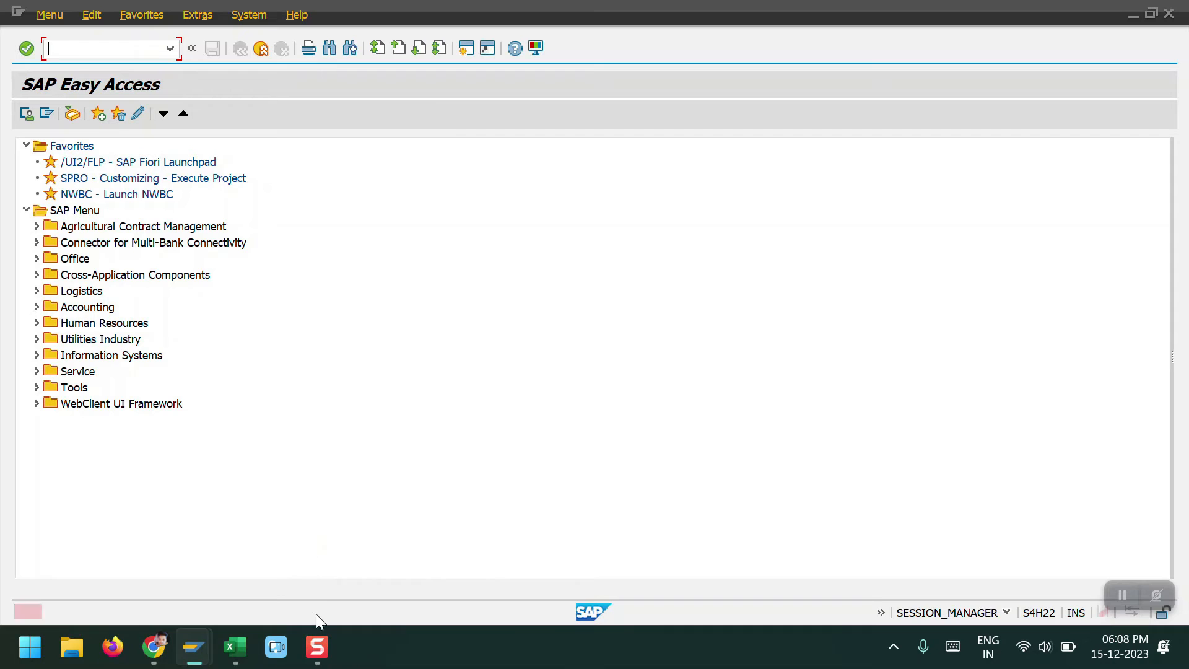
mouse_move(236, 646)
click(348, 546)
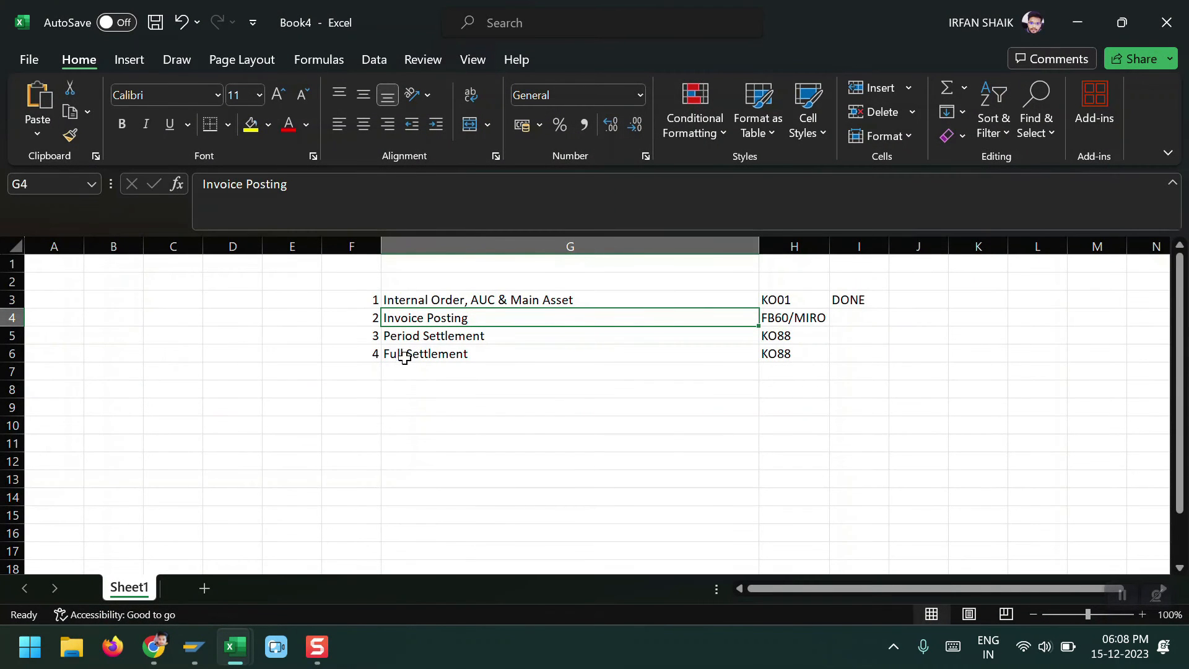
click(367, 339)
click(416, 338)
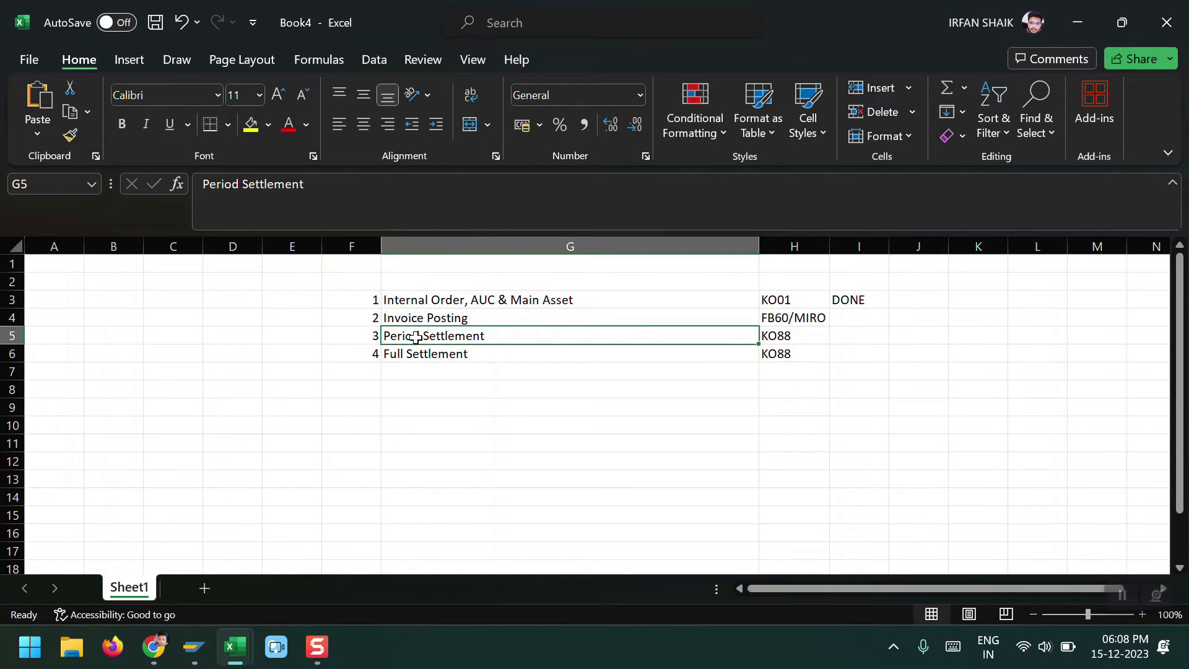
key(alt+Tab)
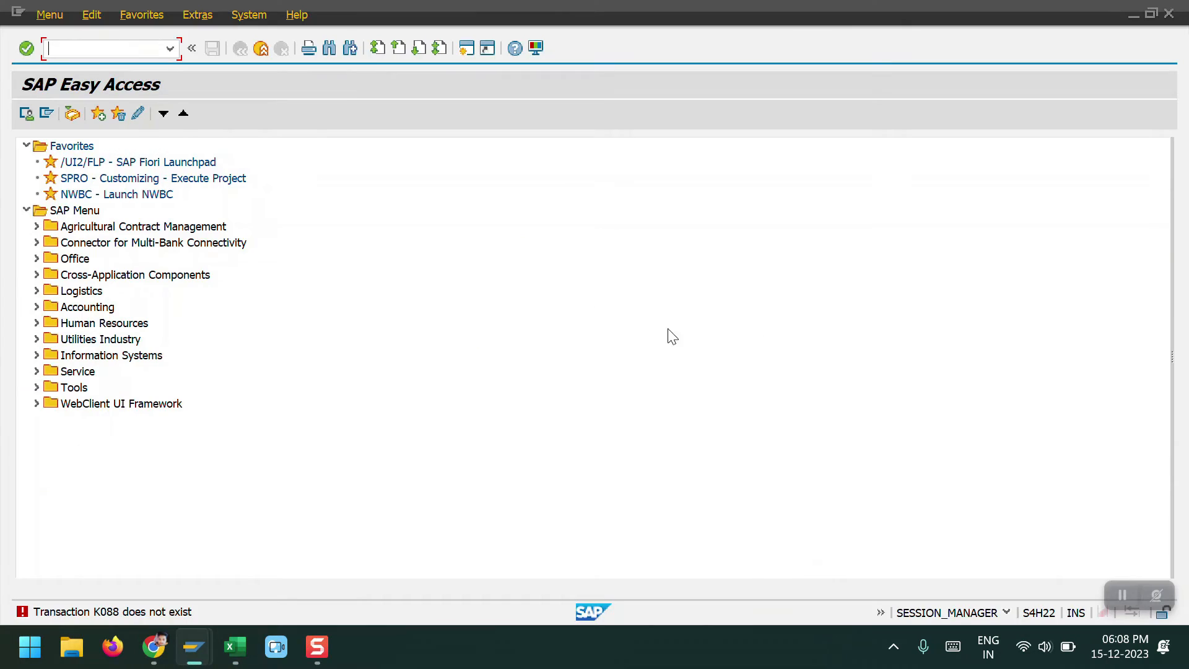
text(KO88)
key(Return)
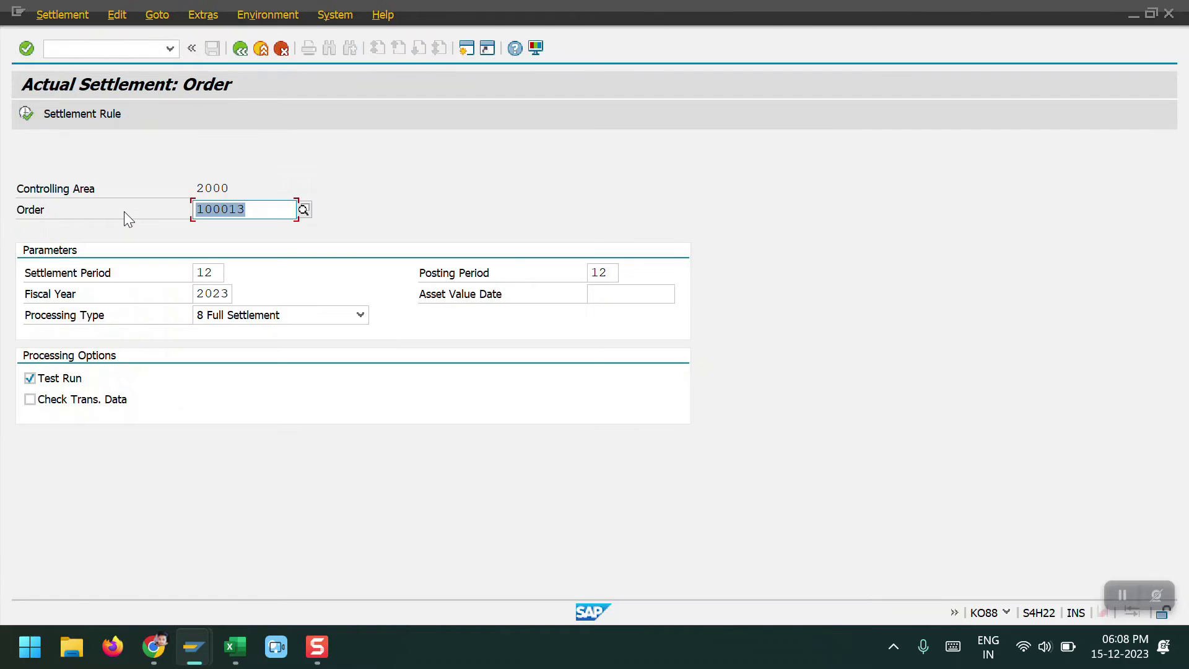
Step: Compare the order number entered for settlement with the one in the internal order's master data
click(259, 206)
mouse_move(209, 652)
click(226, 586)
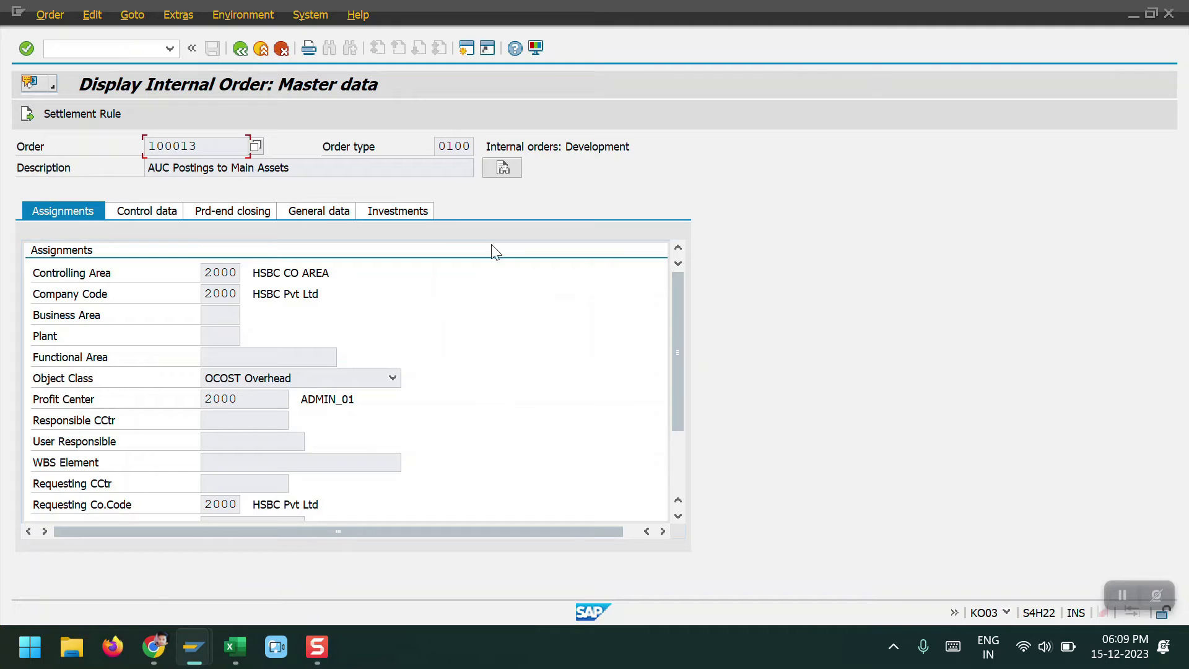
drag(208, 150, 120, 148)
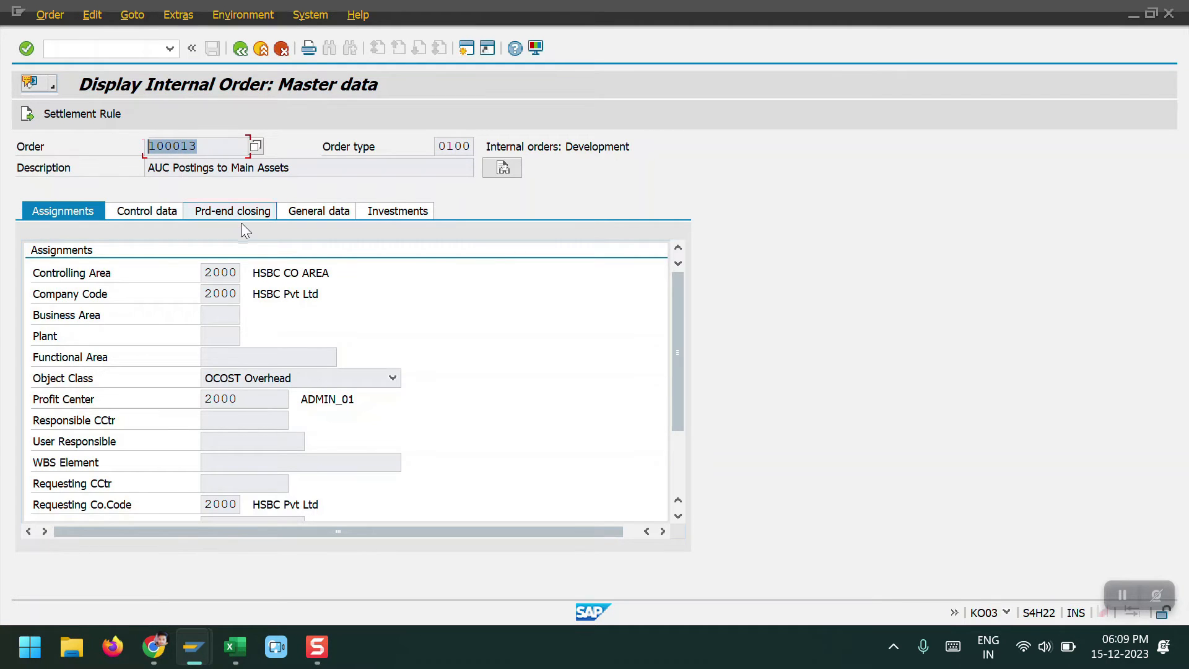
key(alt+Tab)
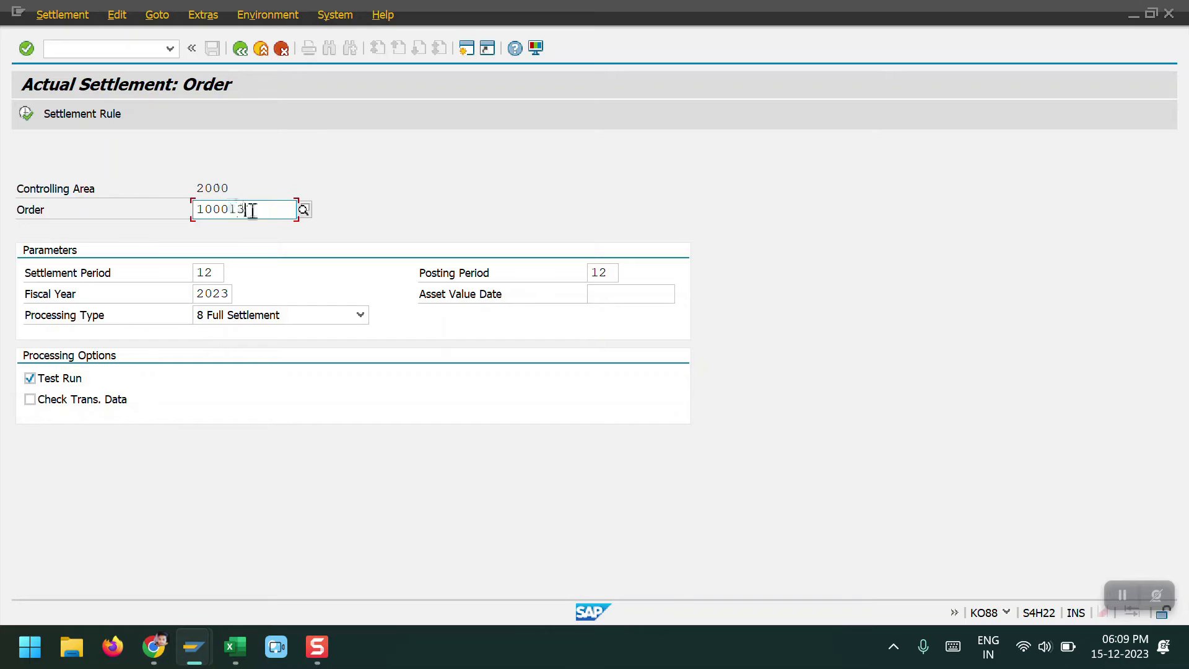
drag(273, 207, 163, 210)
Step: Set the processing type to 1 Automatic and execute the internal order's settlement as a test run
click(309, 319)
click(213, 332)
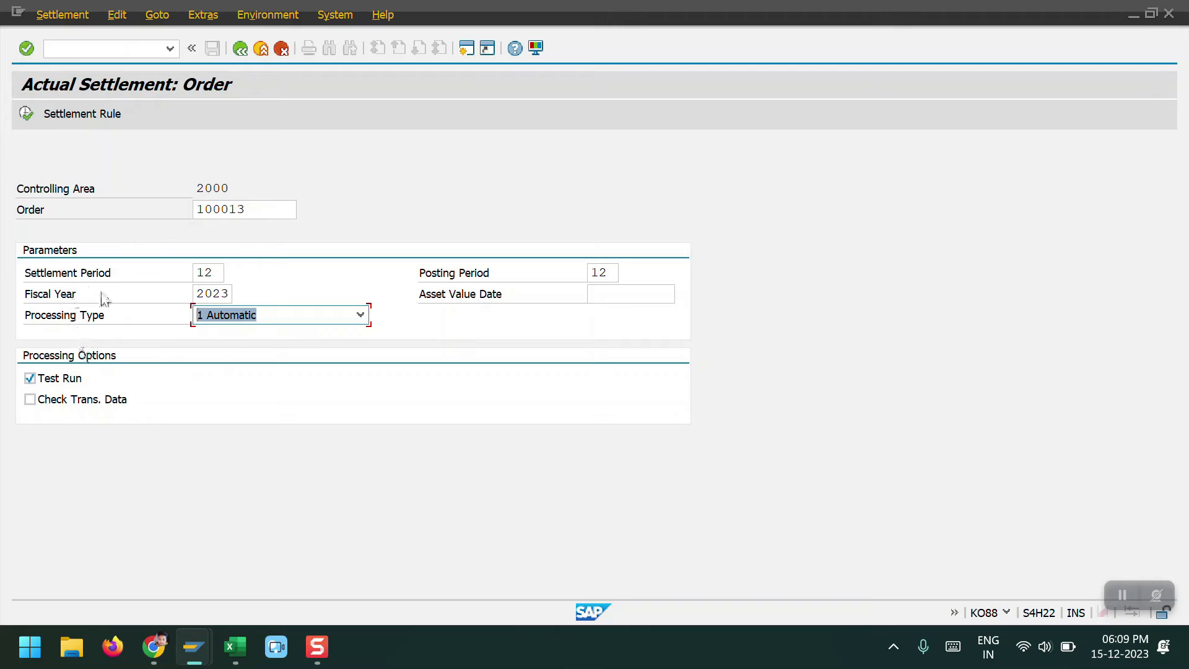
click(25, 114)
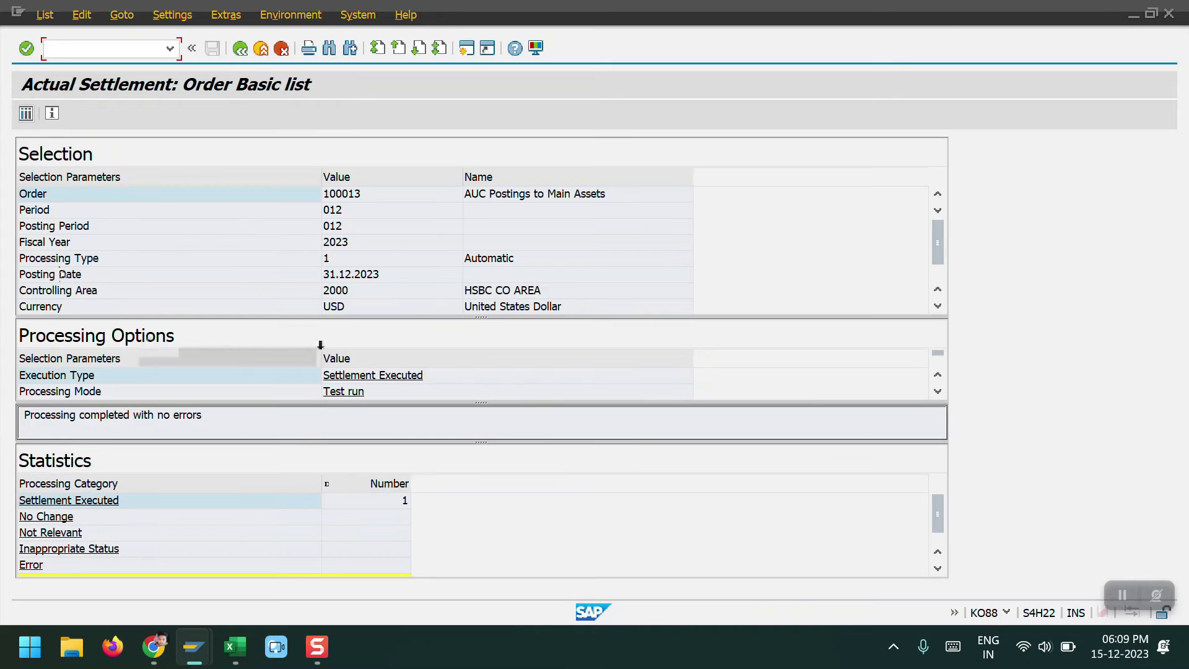
Step: Examine the test run's detail list, including the sender debits and the receiver debits with their receiving asset
double_click(392, 503)
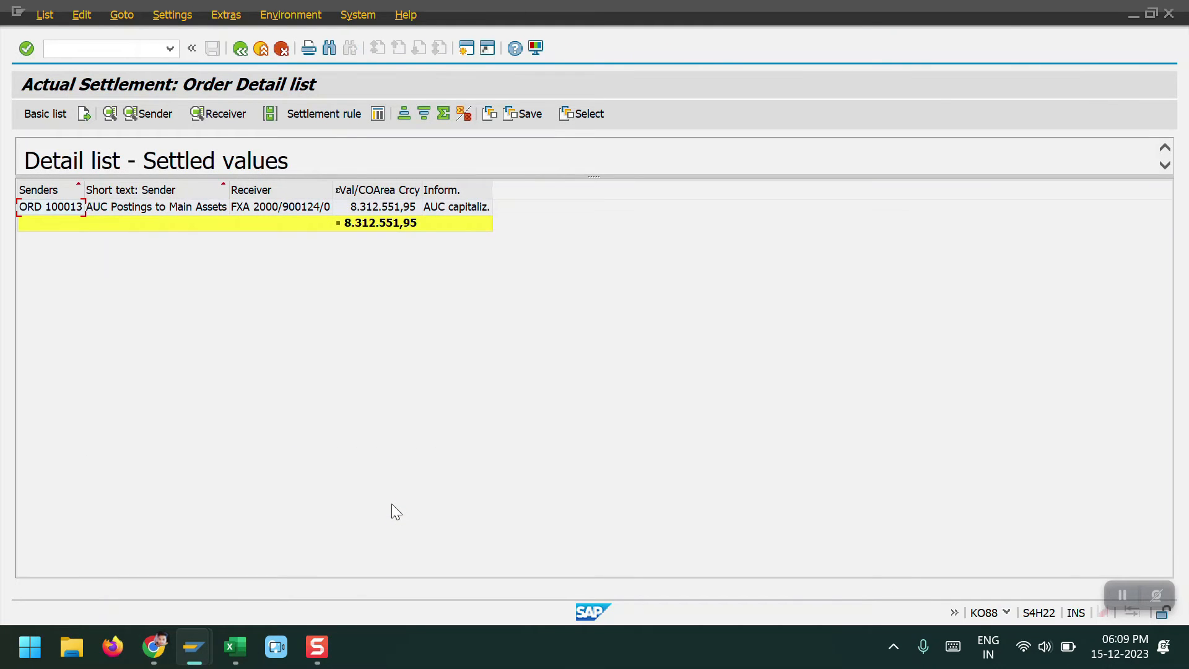
click(157, 204)
click(155, 121)
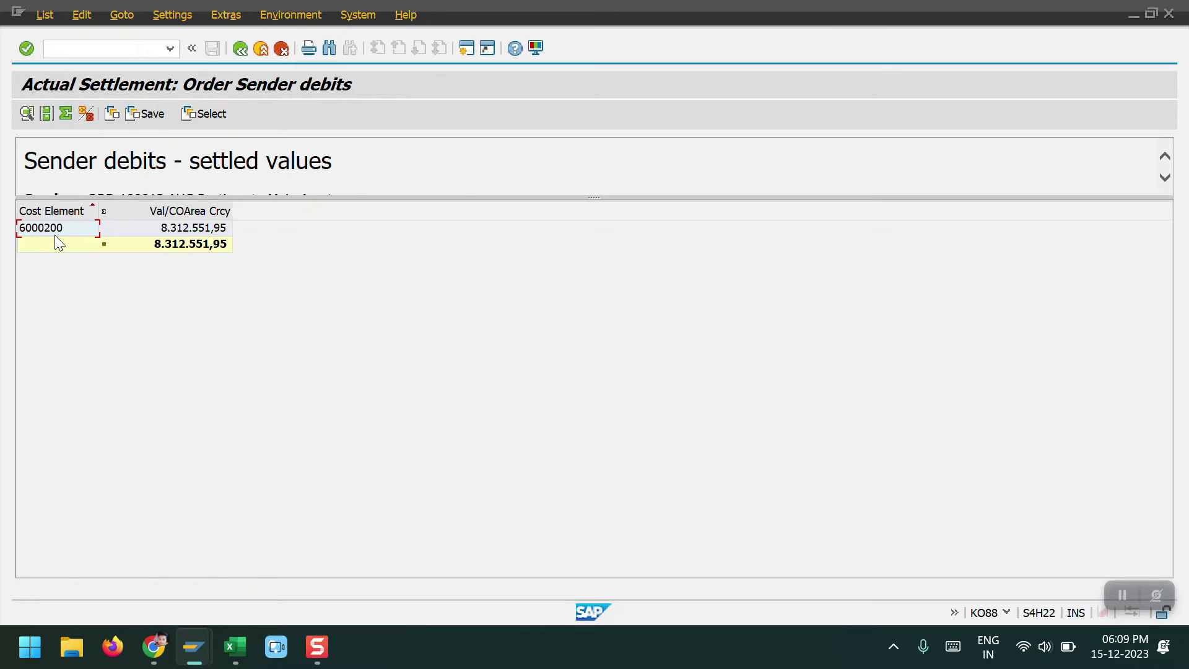
click(235, 49)
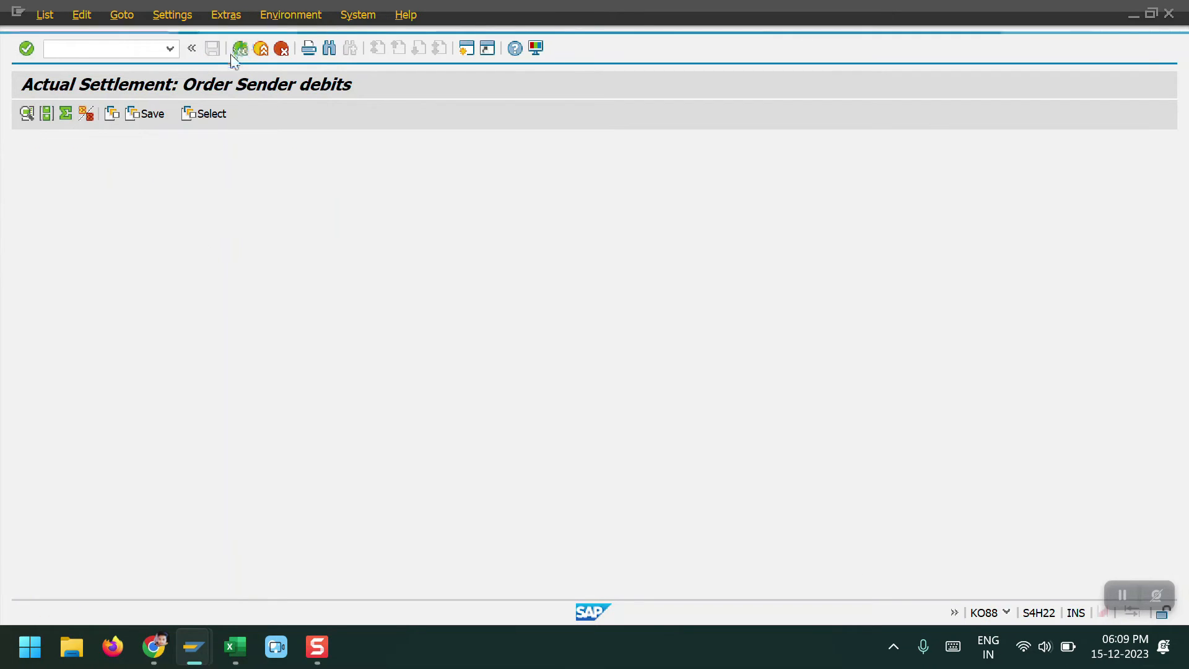
click(216, 114)
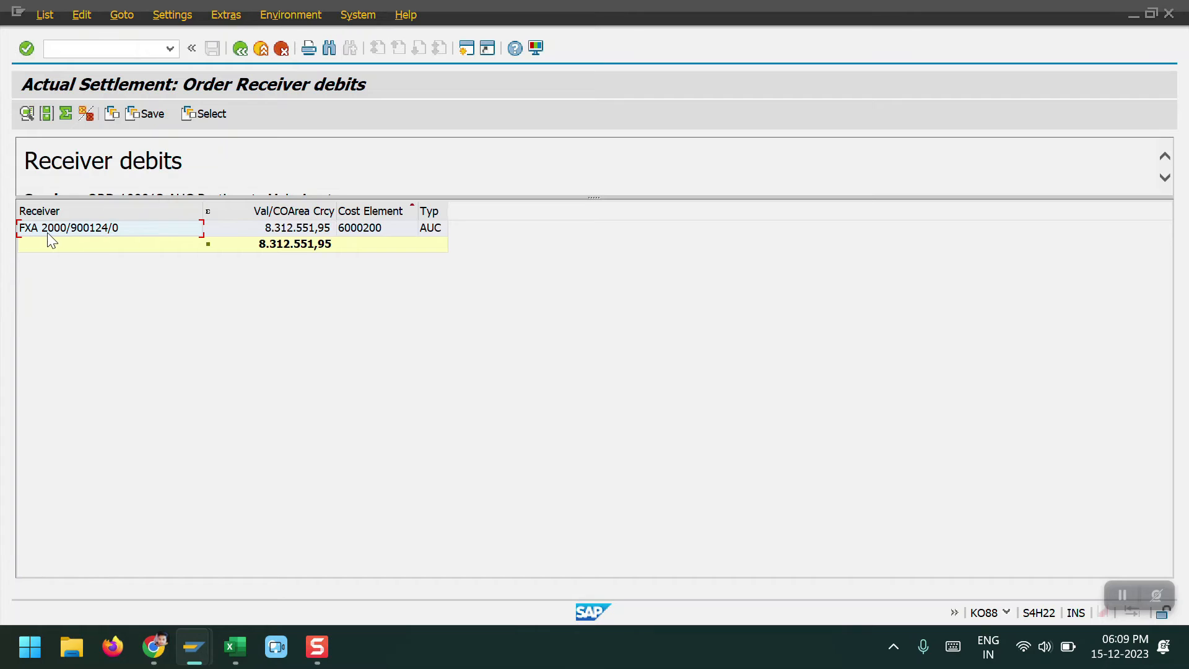
click(88, 231)
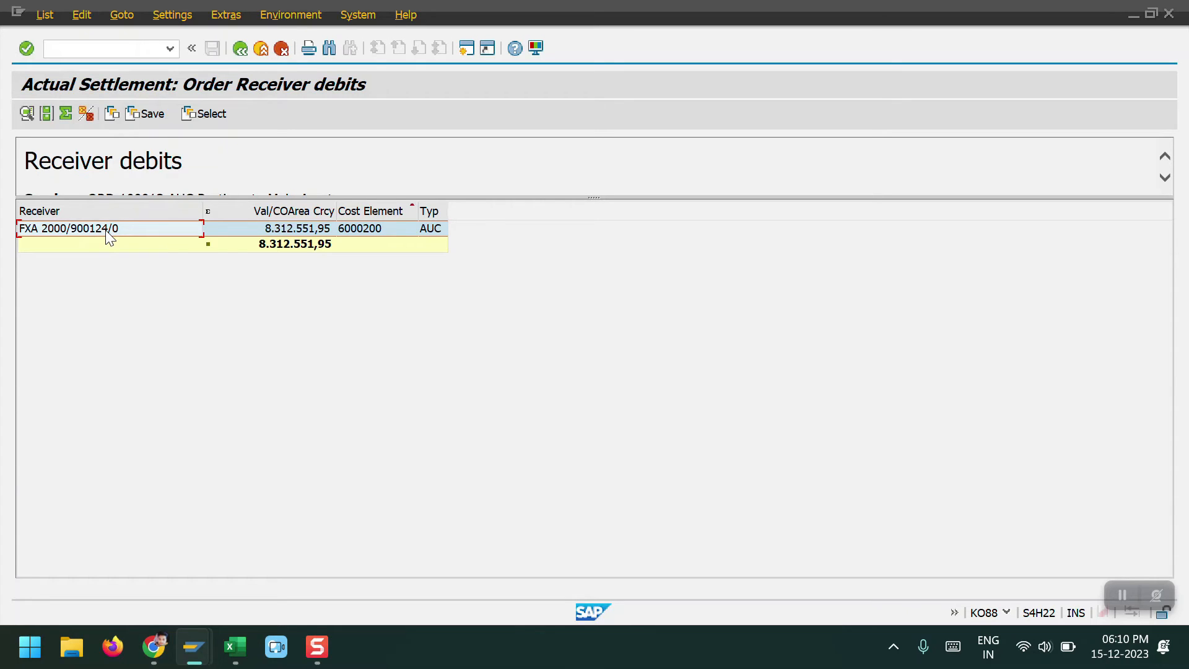
Step: Display the internal order's asset under construction and compare its number with the settlement receiver
mouse_move(194, 647)
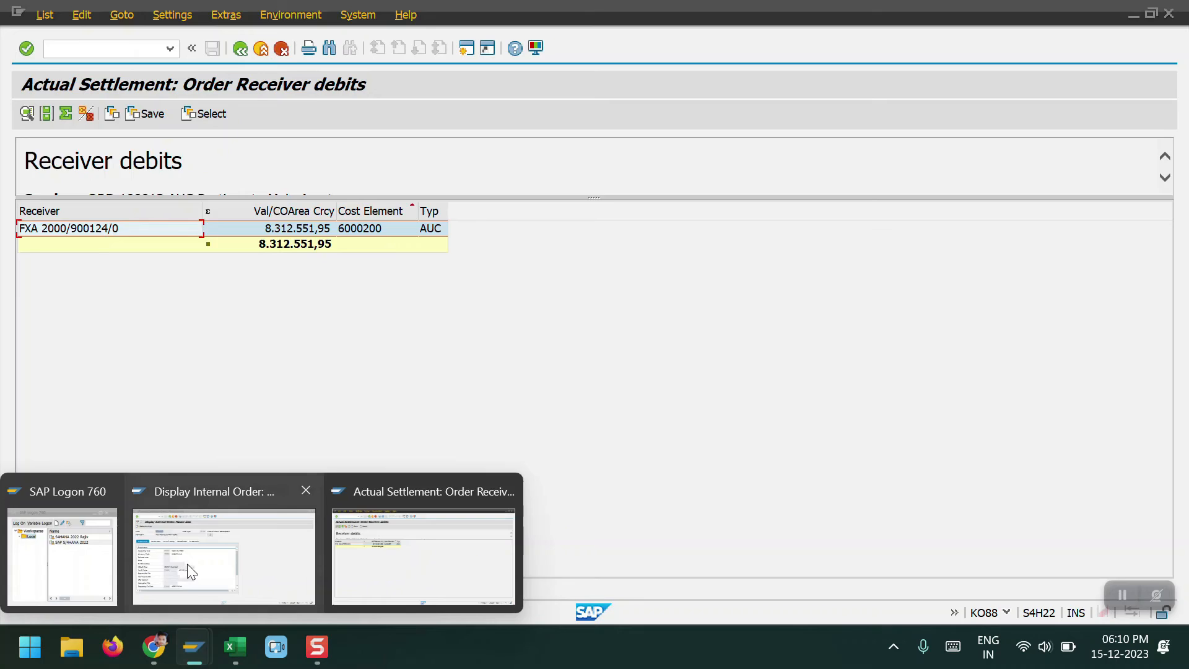
click(186, 545)
click(169, 21)
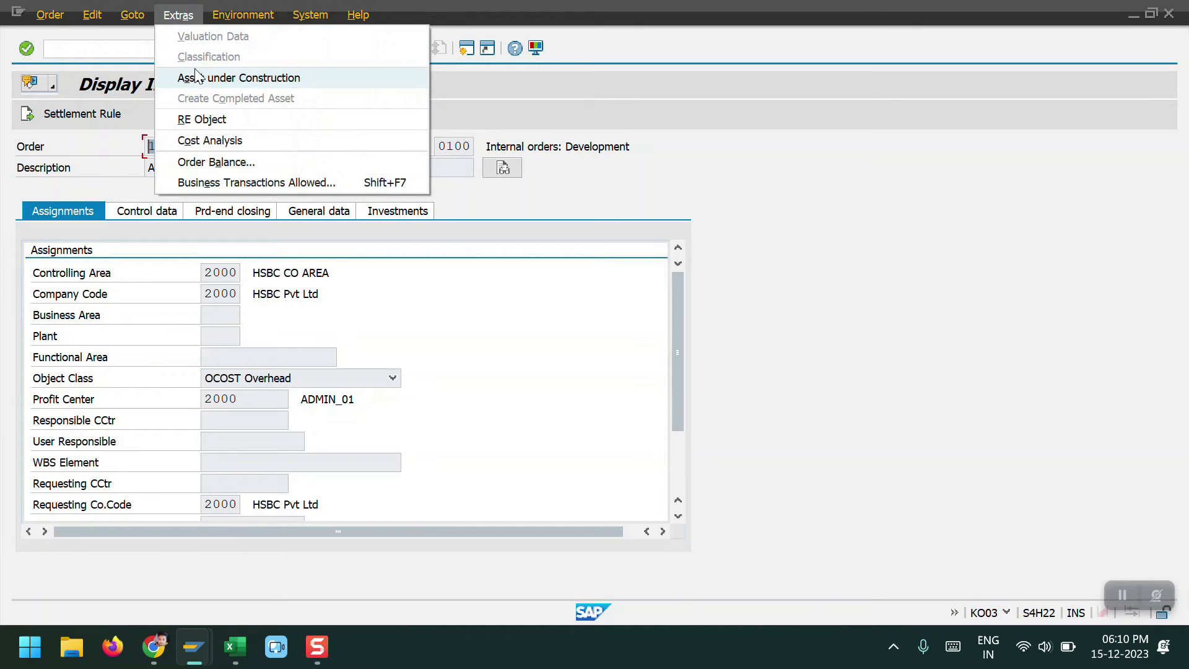
click(217, 80)
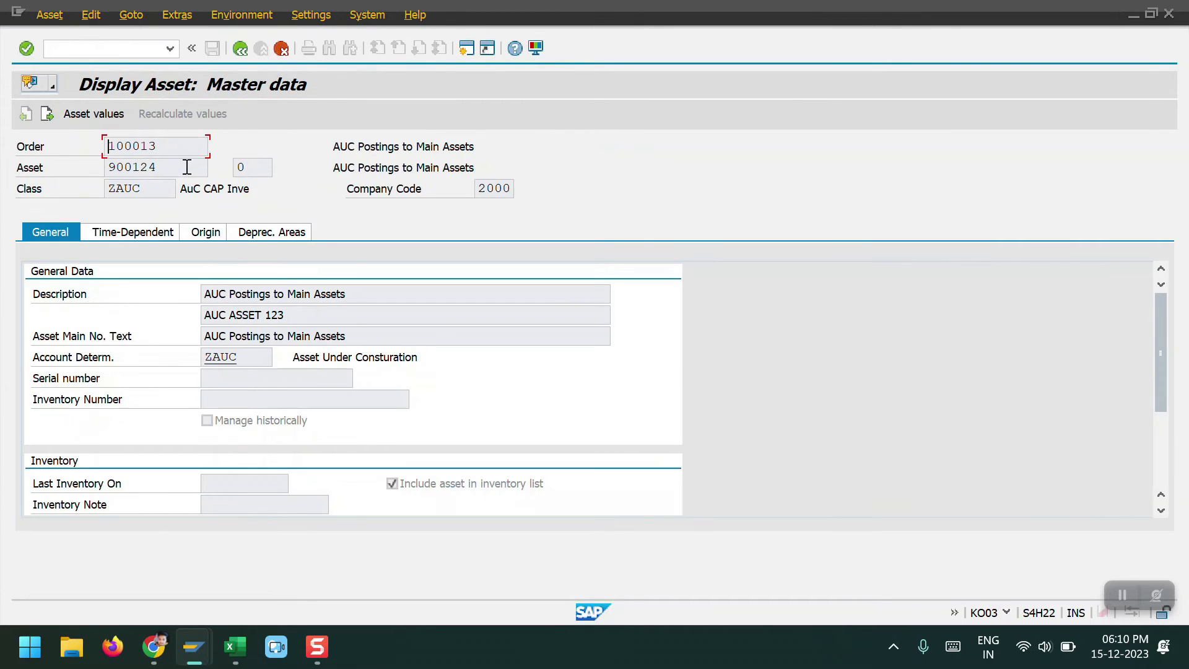
drag(186, 167, 82, 168)
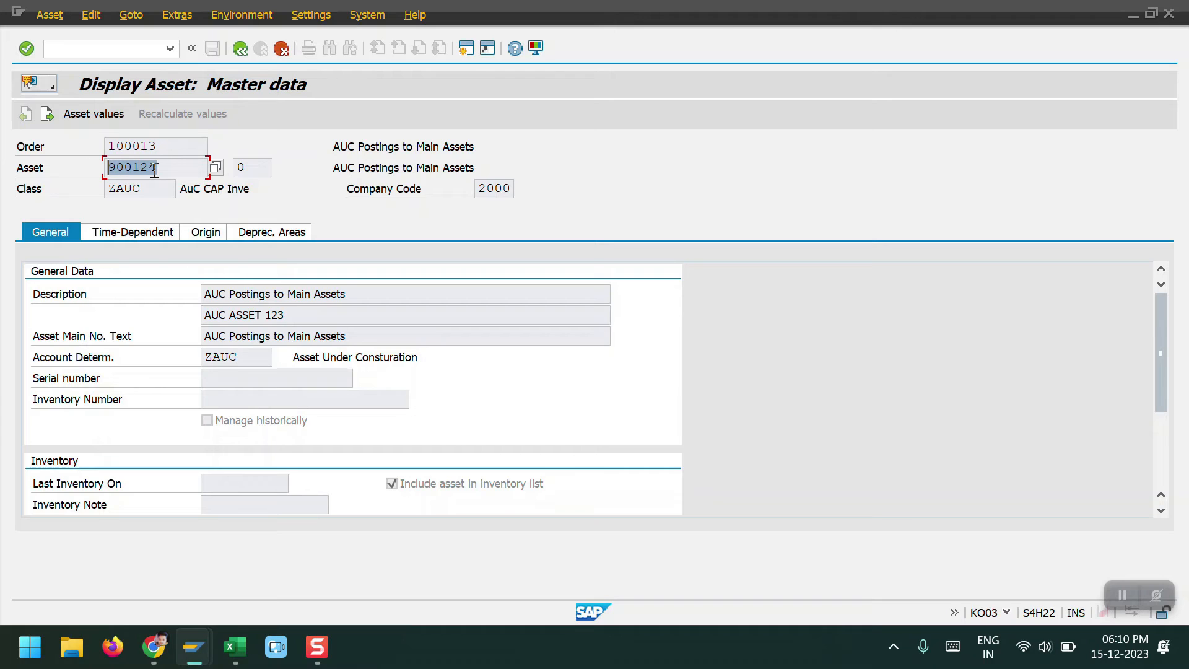
key(F3)
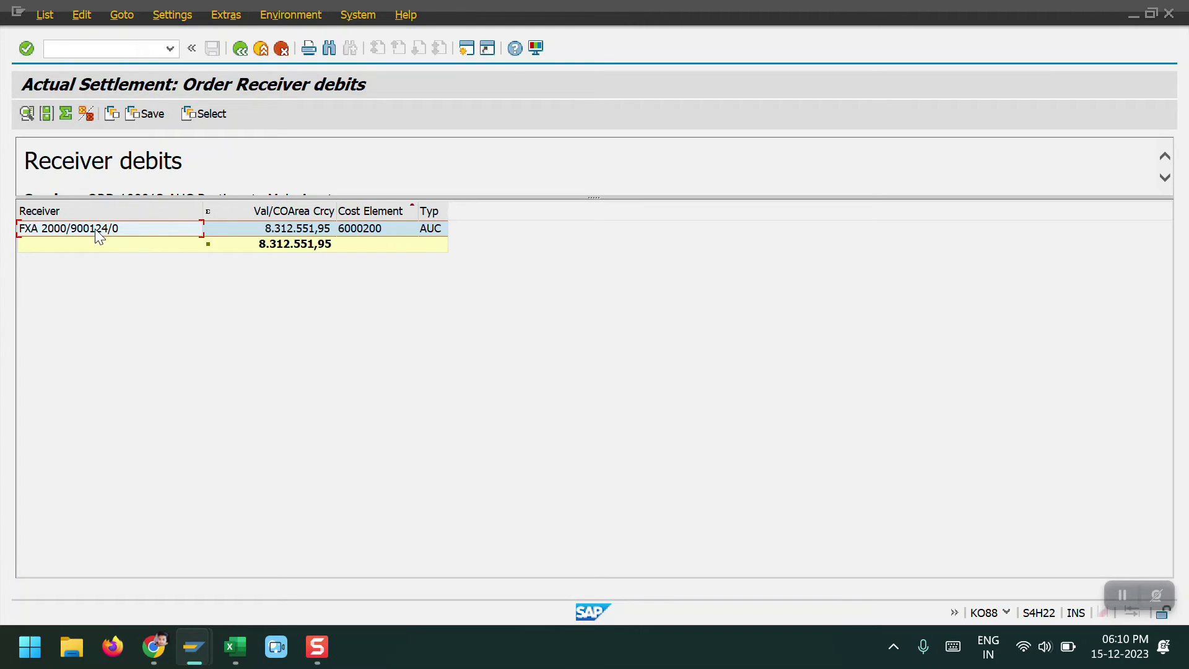
Step: Return to the settlement selection, turn off Test Run, and execute the automatic settlement as an update run
click(240, 49)
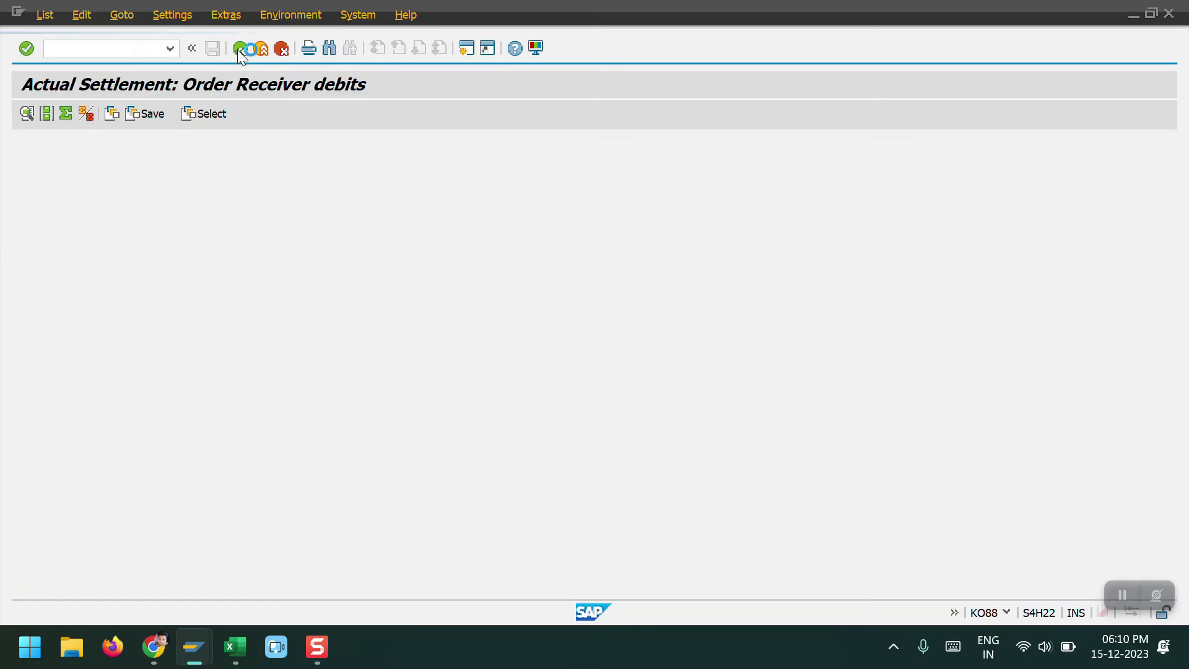
click(239, 49)
click(239, 50)
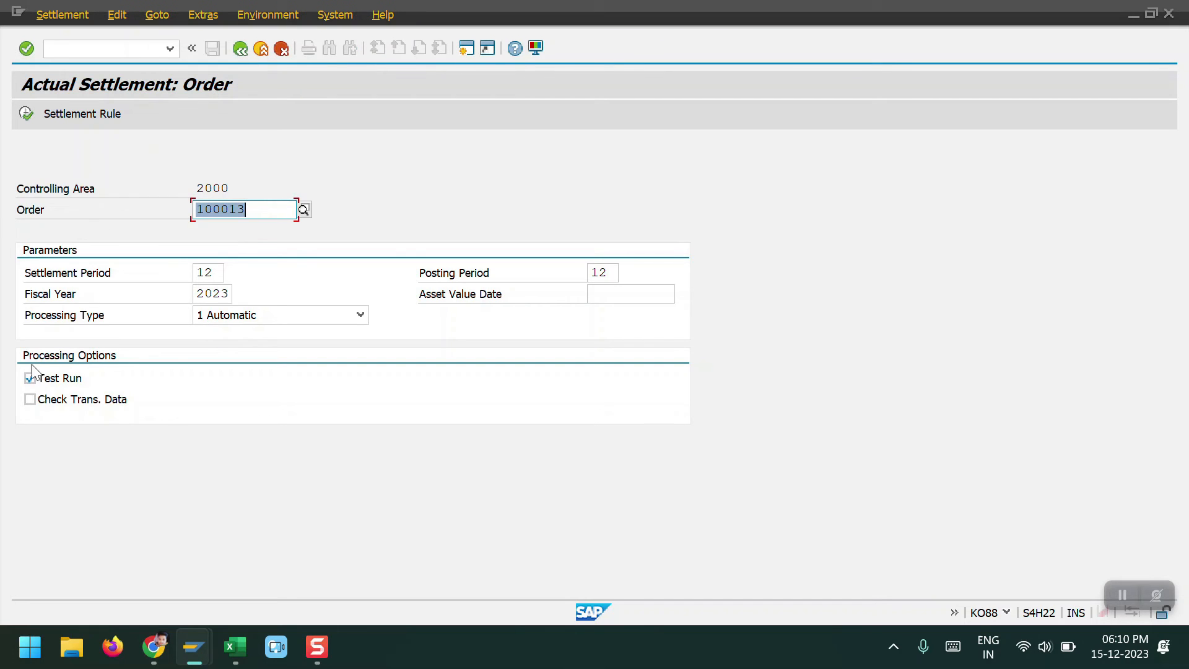
click(30, 378)
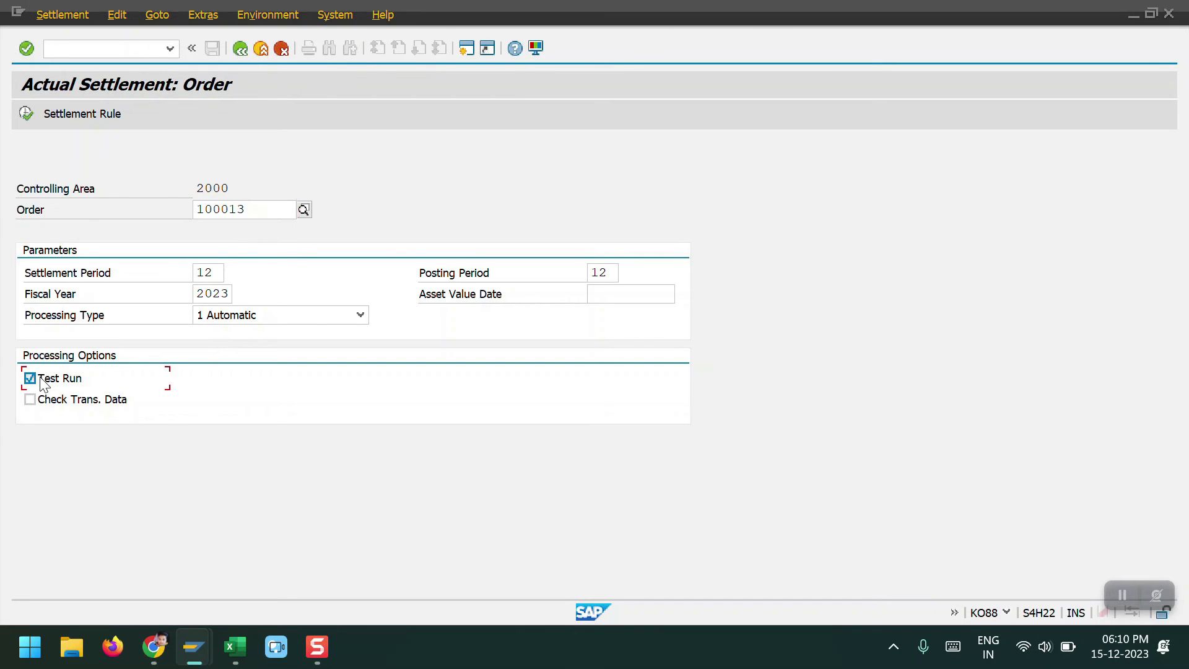
click(26, 113)
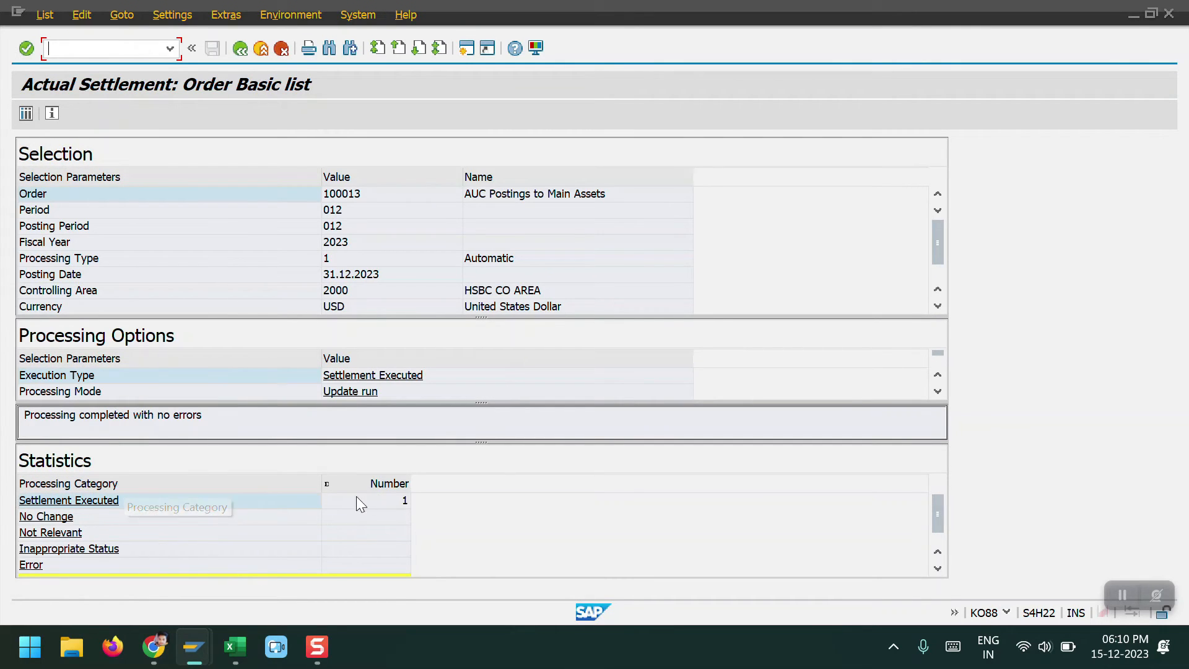
Step: Examine the line items of the settlement's accounting document from the detail list and close the document list
double_click(382, 499)
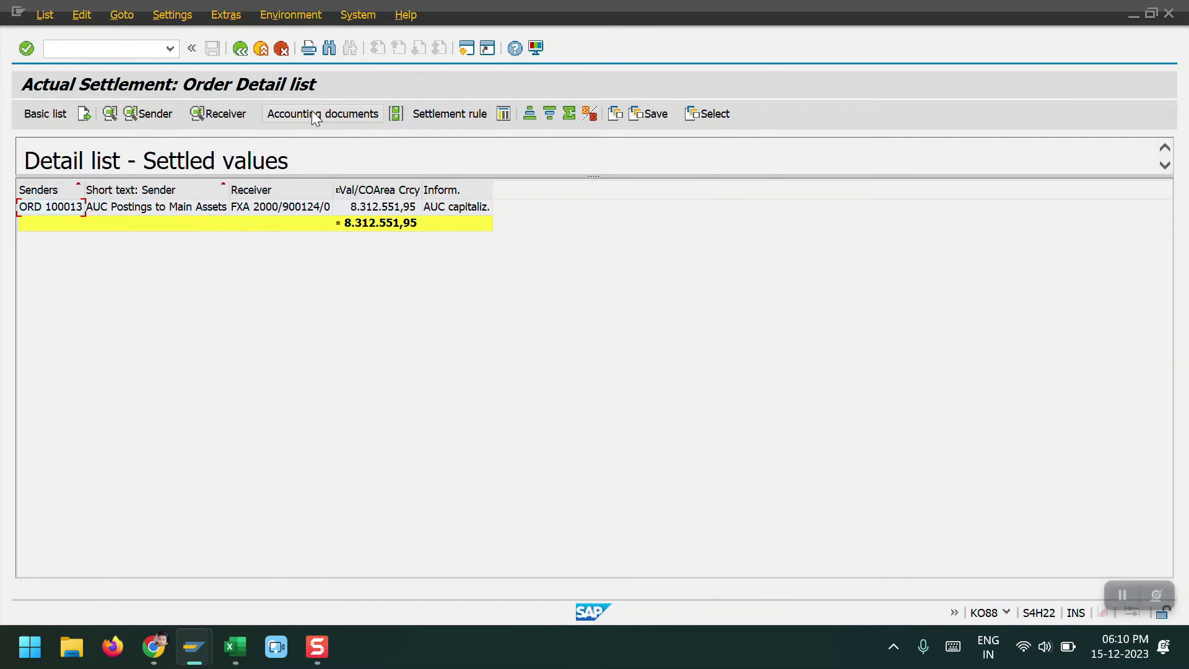
click(312, 112)
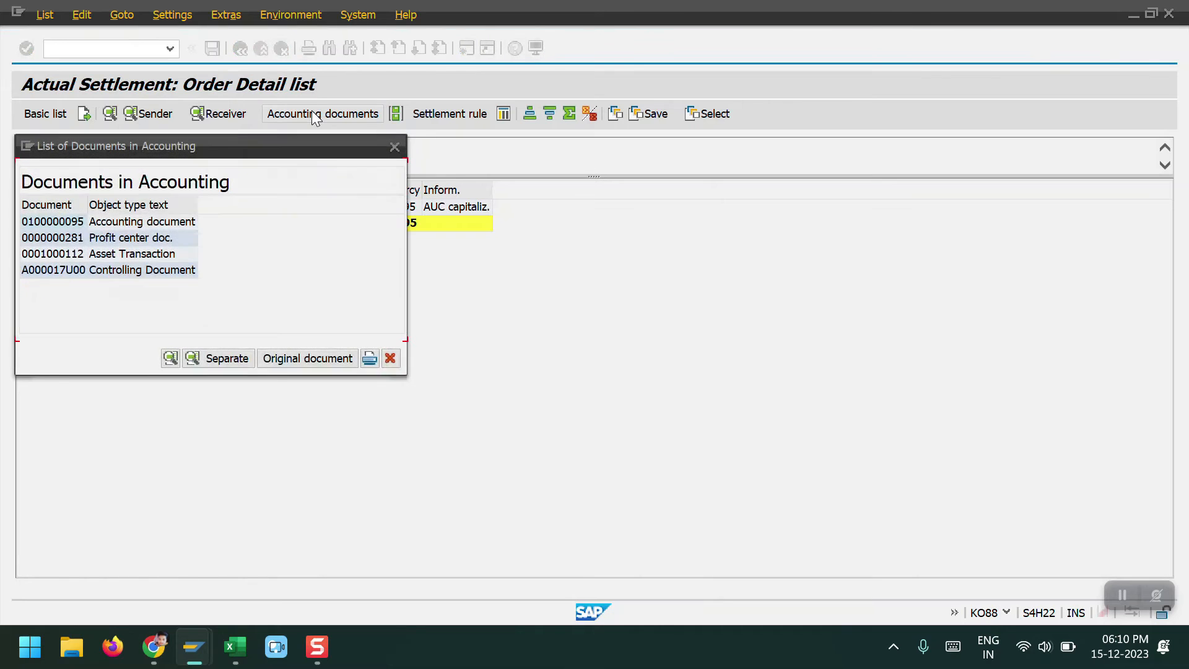
double_click(53, 223)
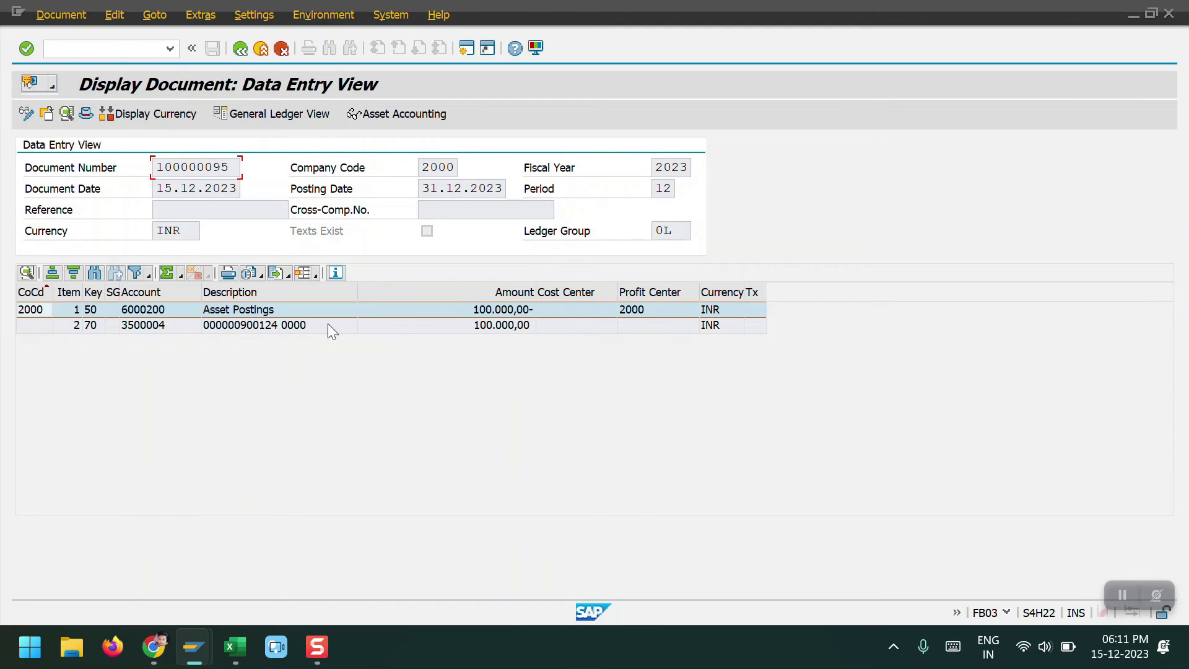
click(155, 330)
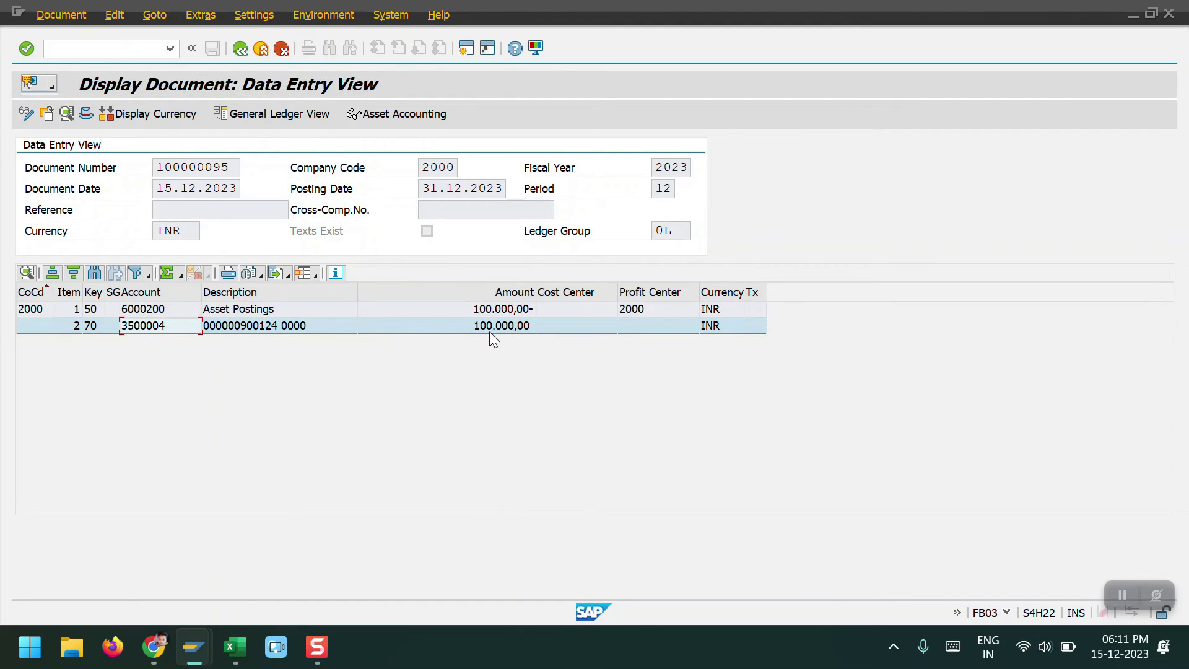
click(243, 333)
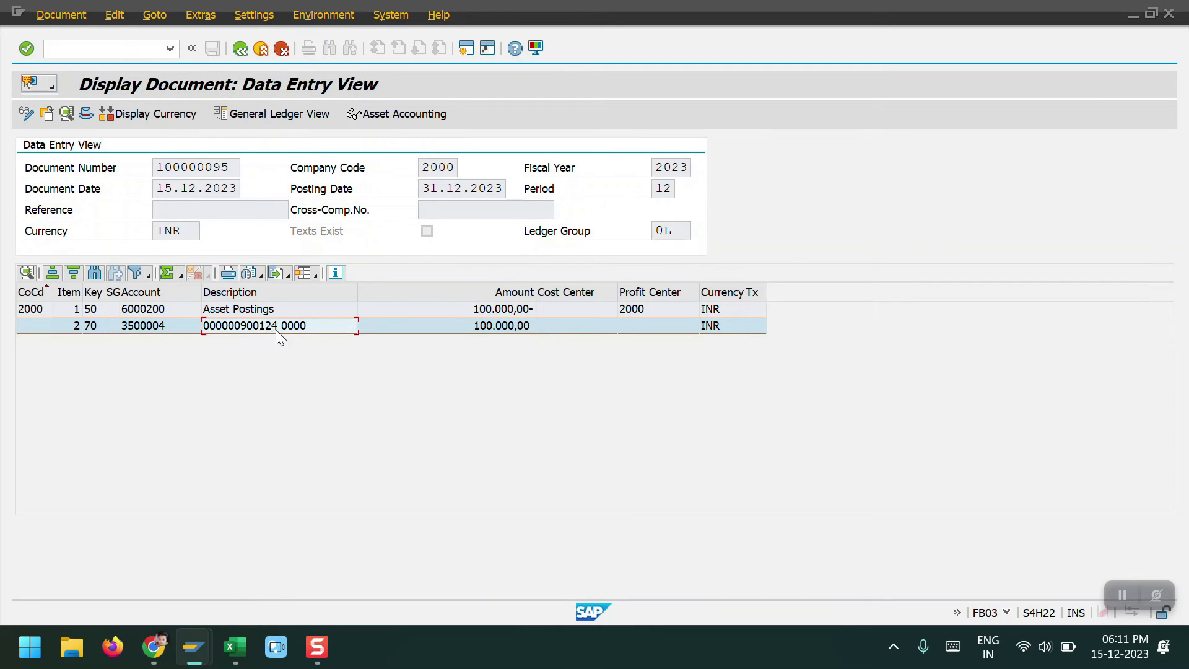
click(237, 53)
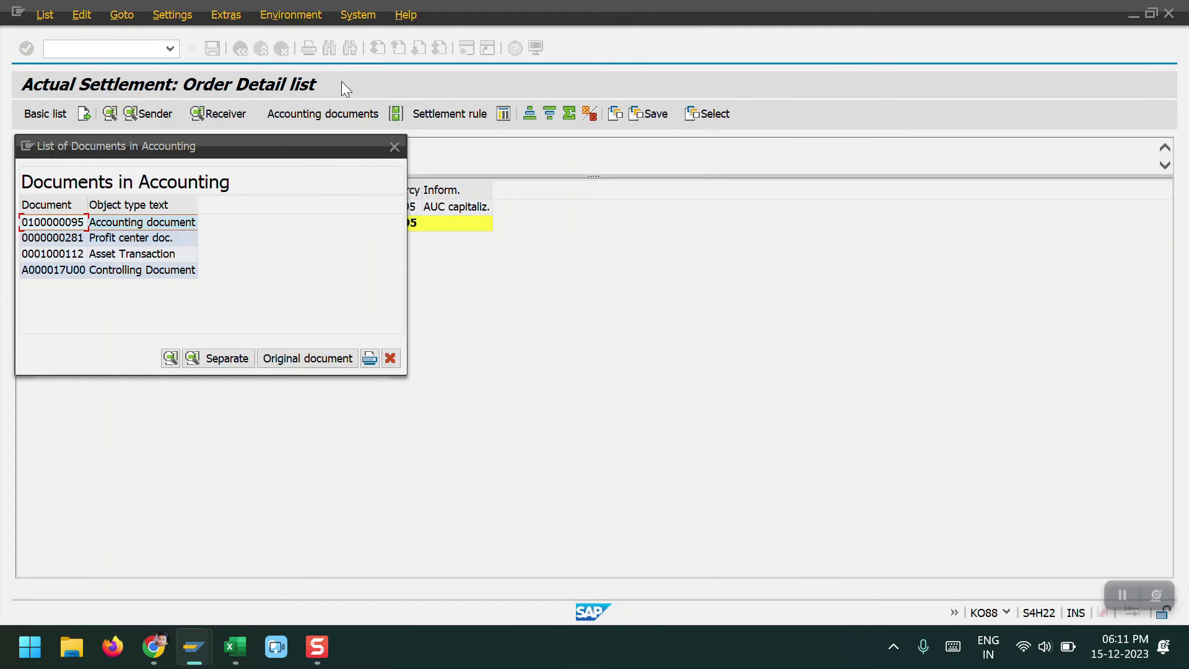
click(395, 147)
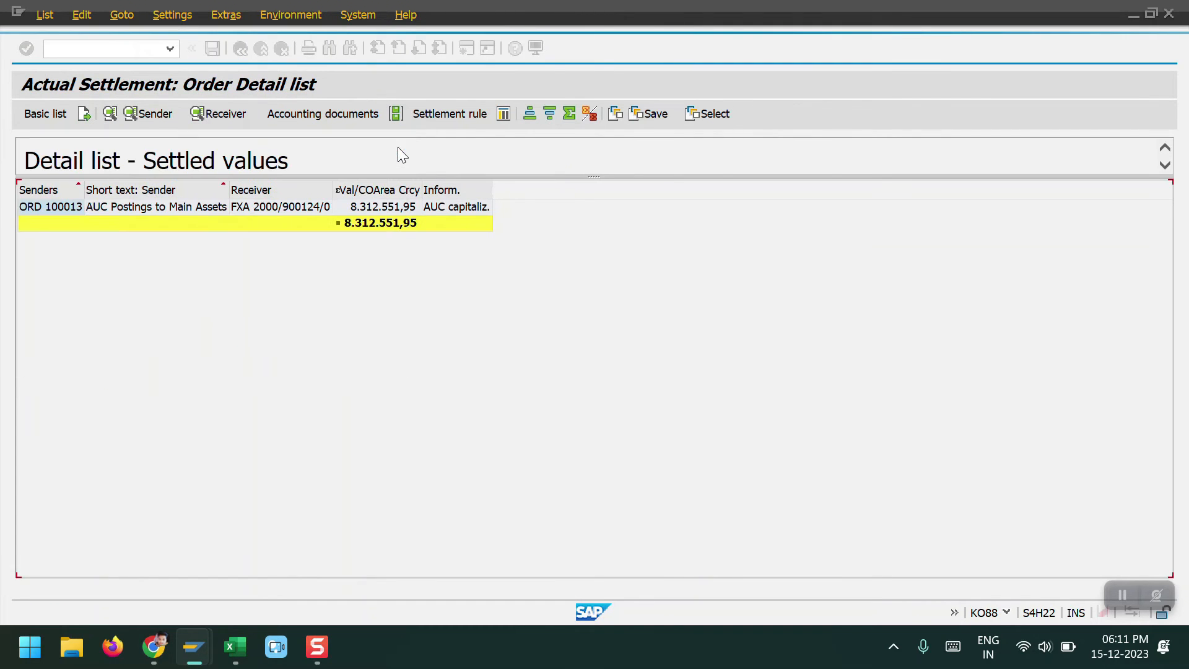
Step: Leave the settlement, open Asset Explorer (AW01N) for the AUC asset, and examine the acquisition value in its planned values
key(shift+F3)
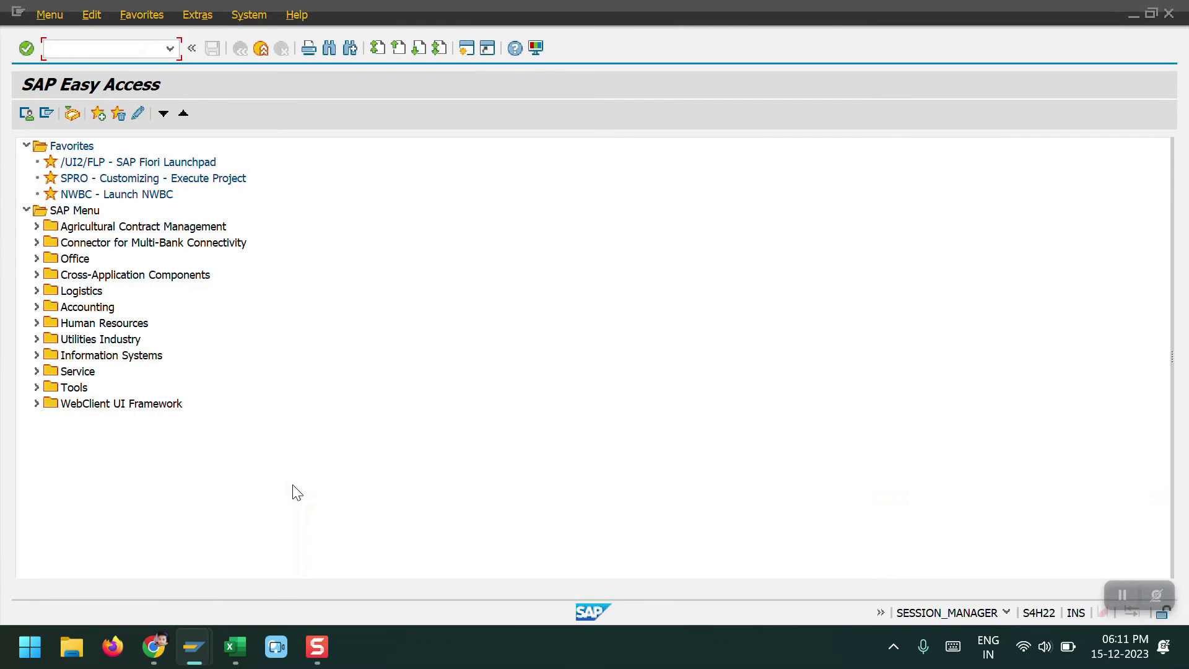
text(AW01N)
key(Return)
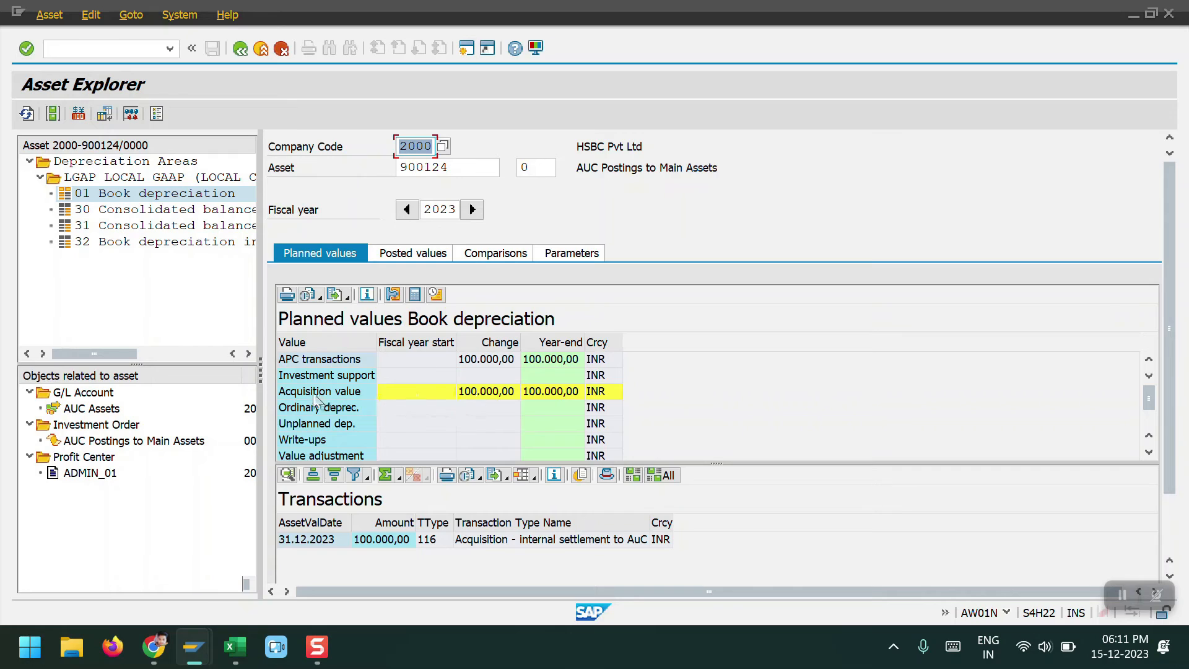
click(482, 395)
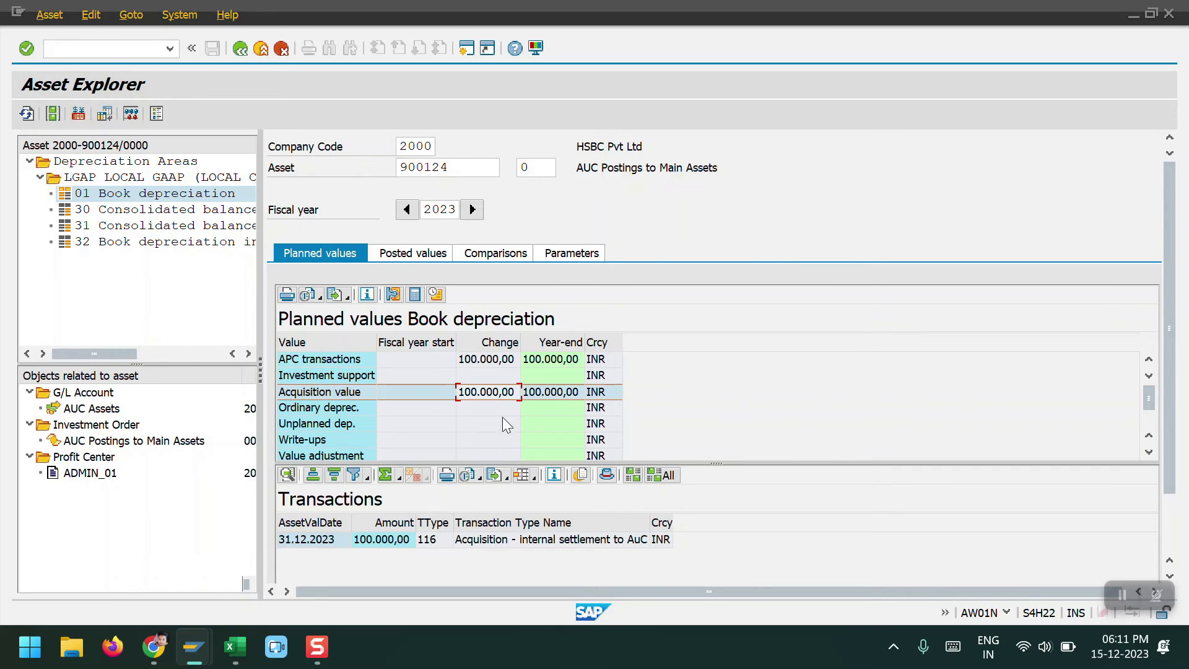
Step: Examine the asset's internal settlement transaction, and return the internal order session from the asset display to the order's initial screen
click(546, 541)
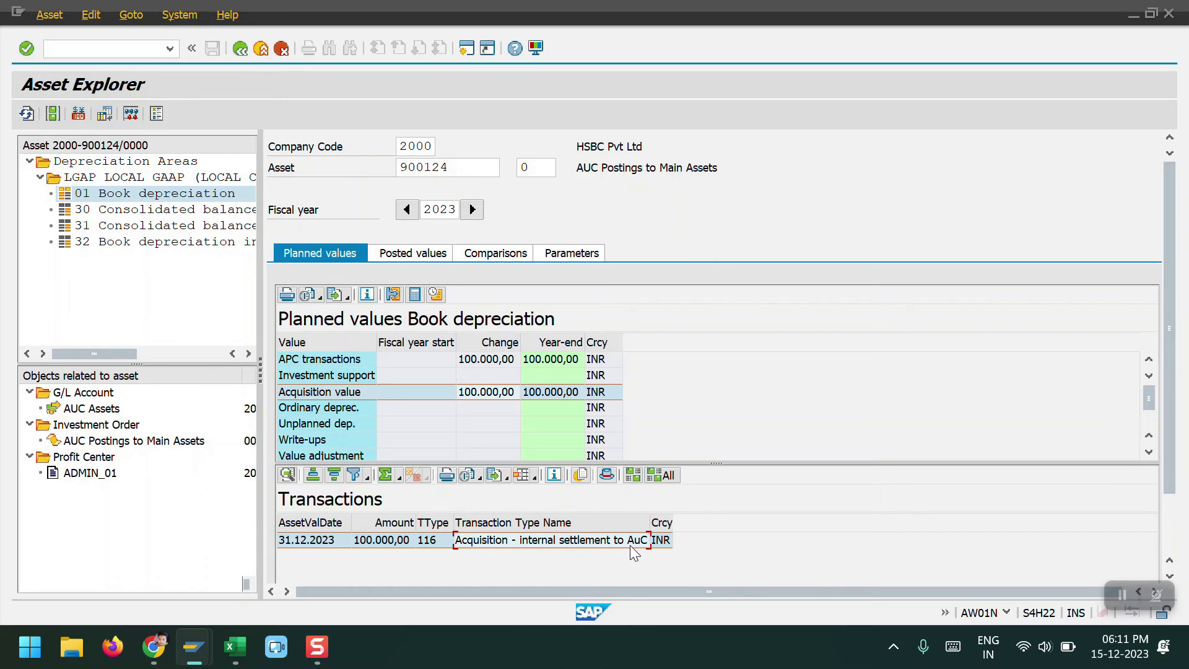
key(alt+Tab)
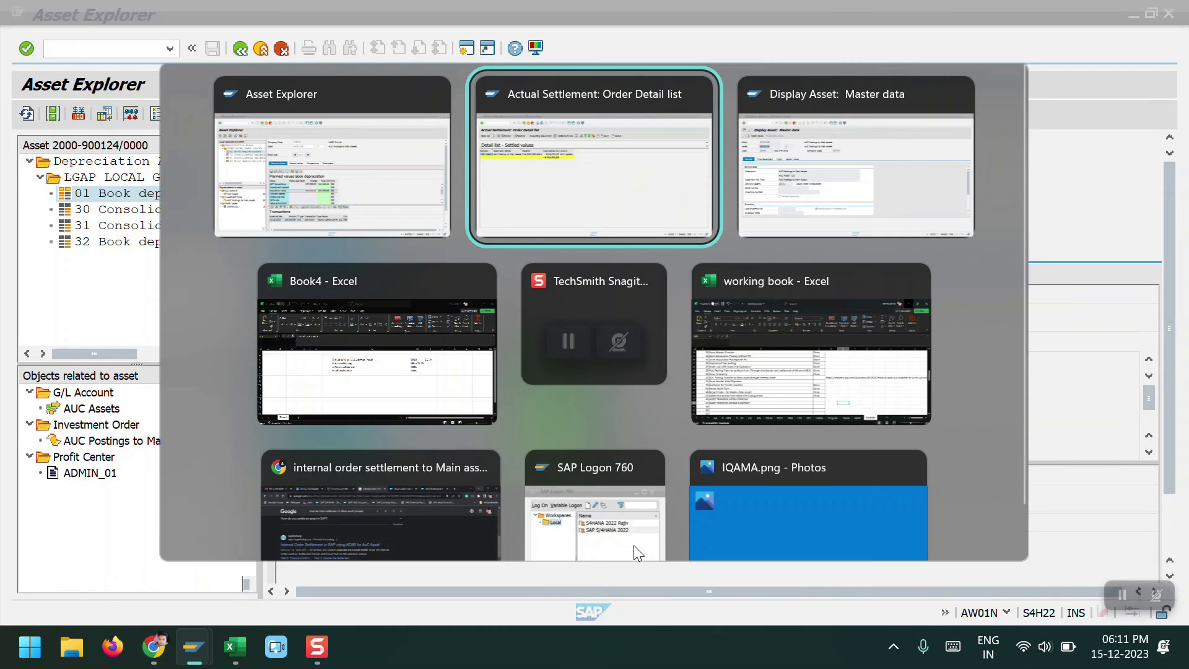
key(alt+Tab)
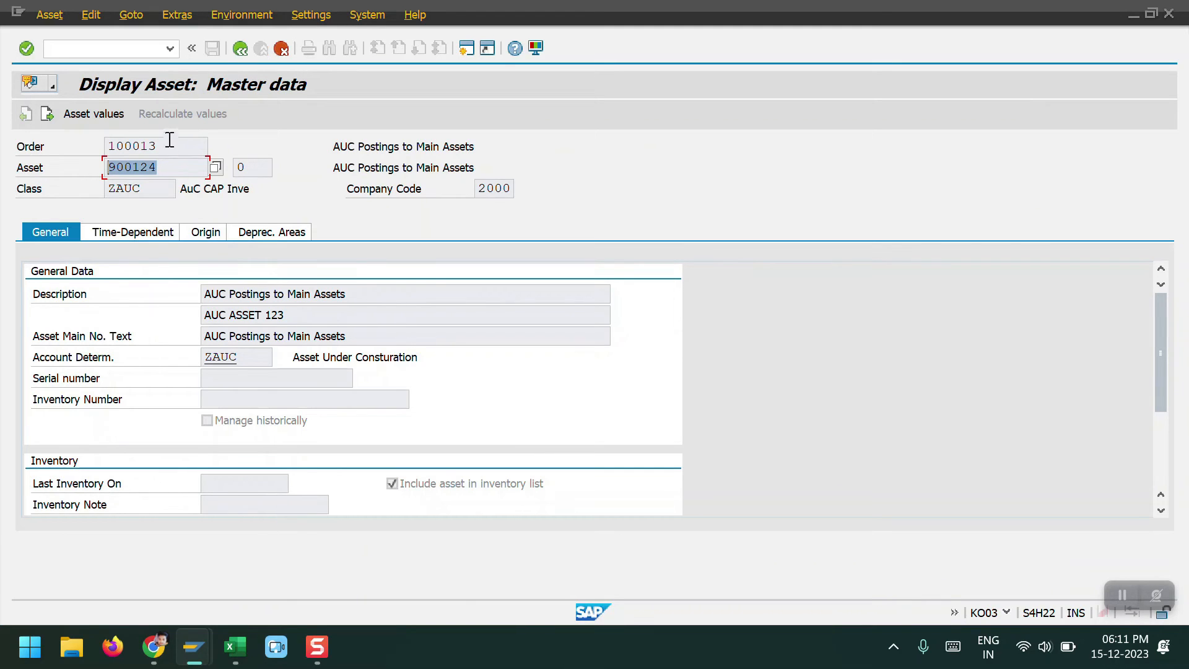
click(235, 47)
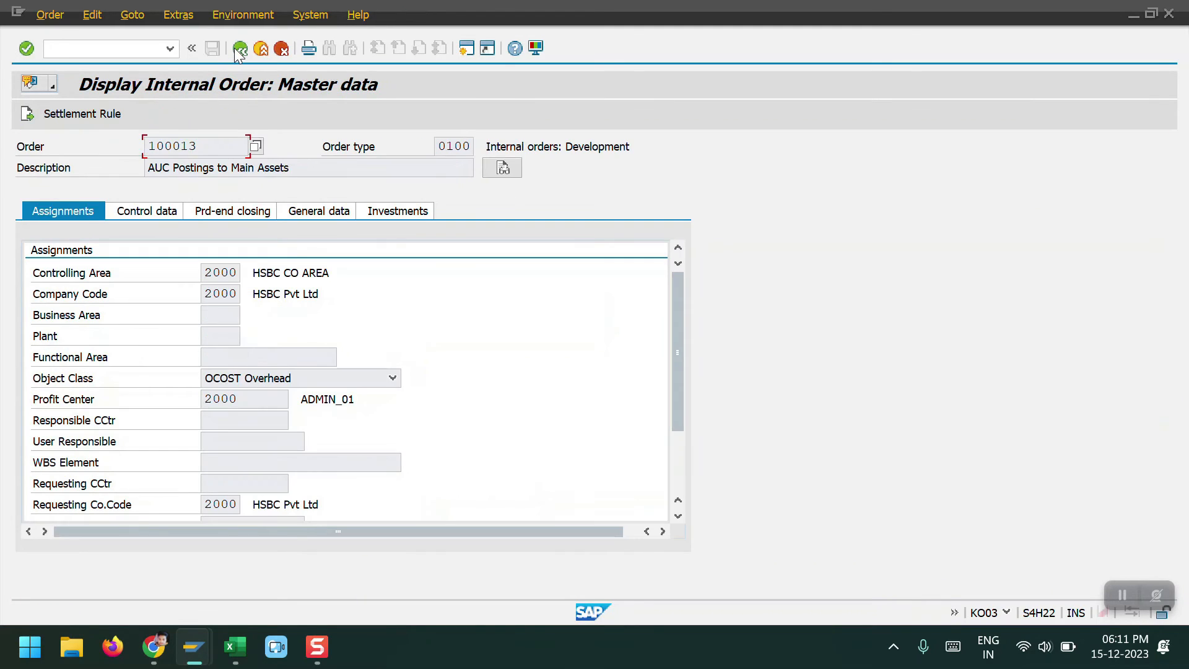
click(236, 49)
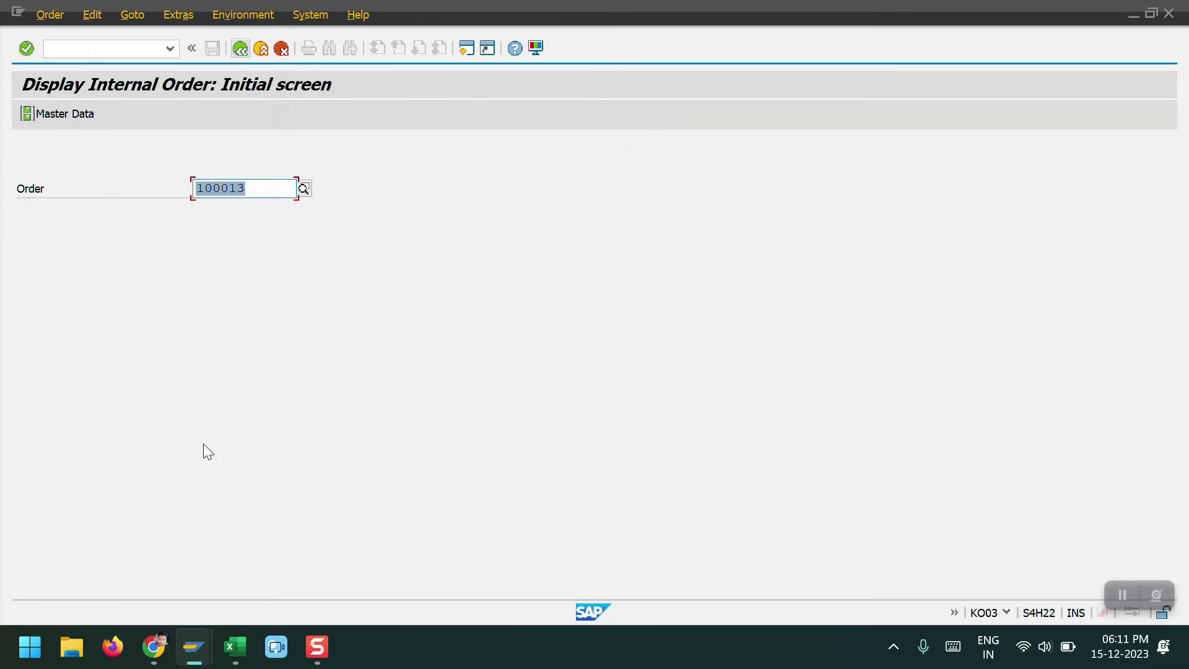
Step: Return to the order settlement selection, set the processing type to 8 Full Settlement, and execute it as a test run
mouse_move(223, 651)
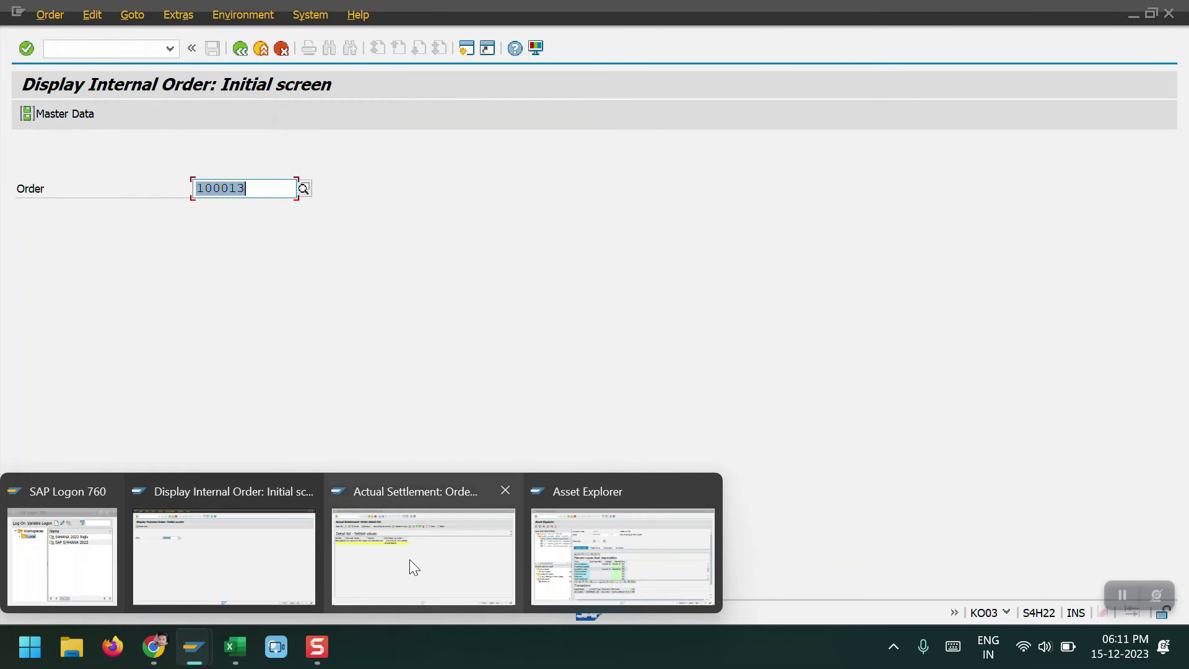
click(410, 559)
click(240, 47)
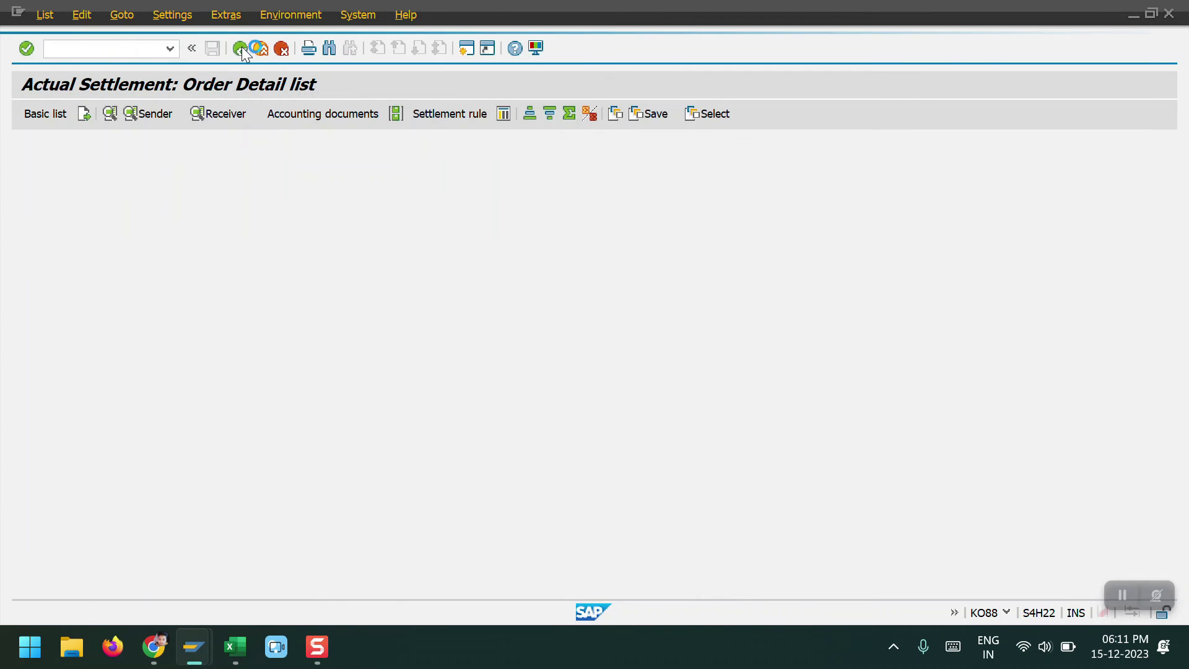
click(241, 48)
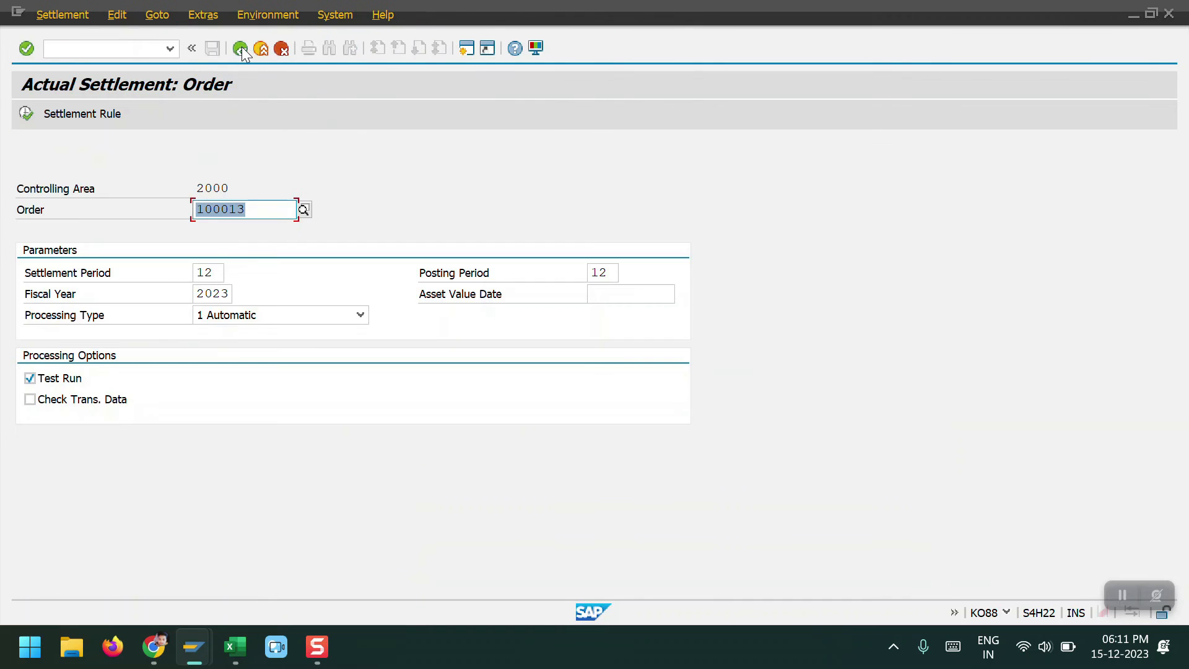
click(264, 322)
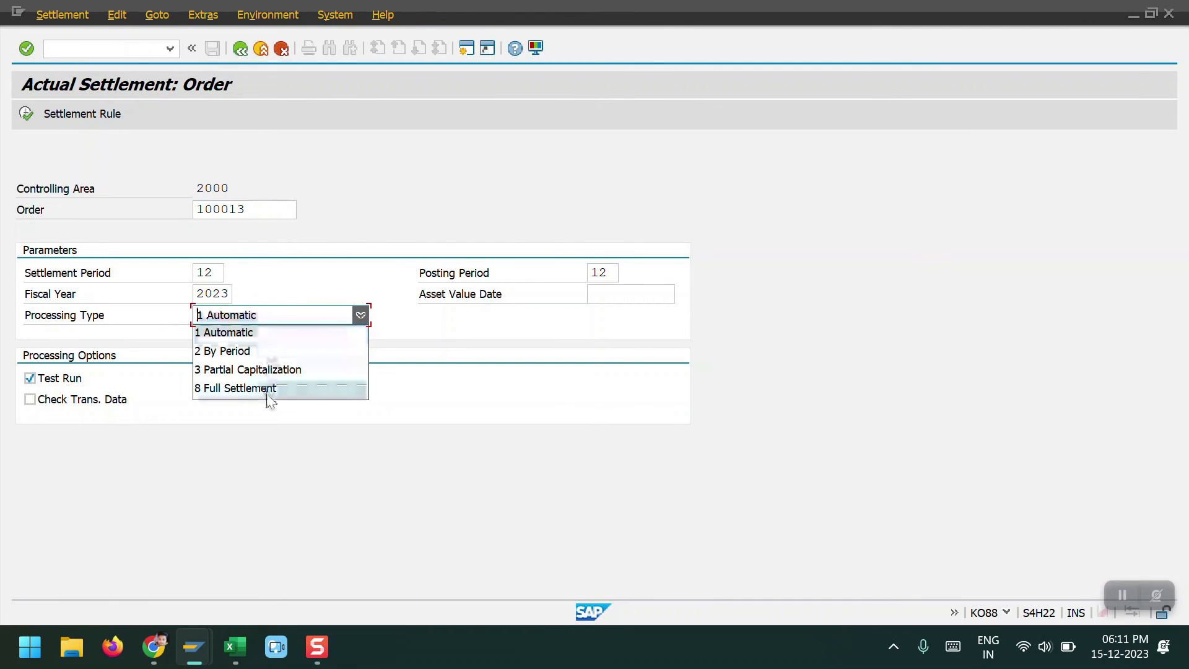
click(233, 389)
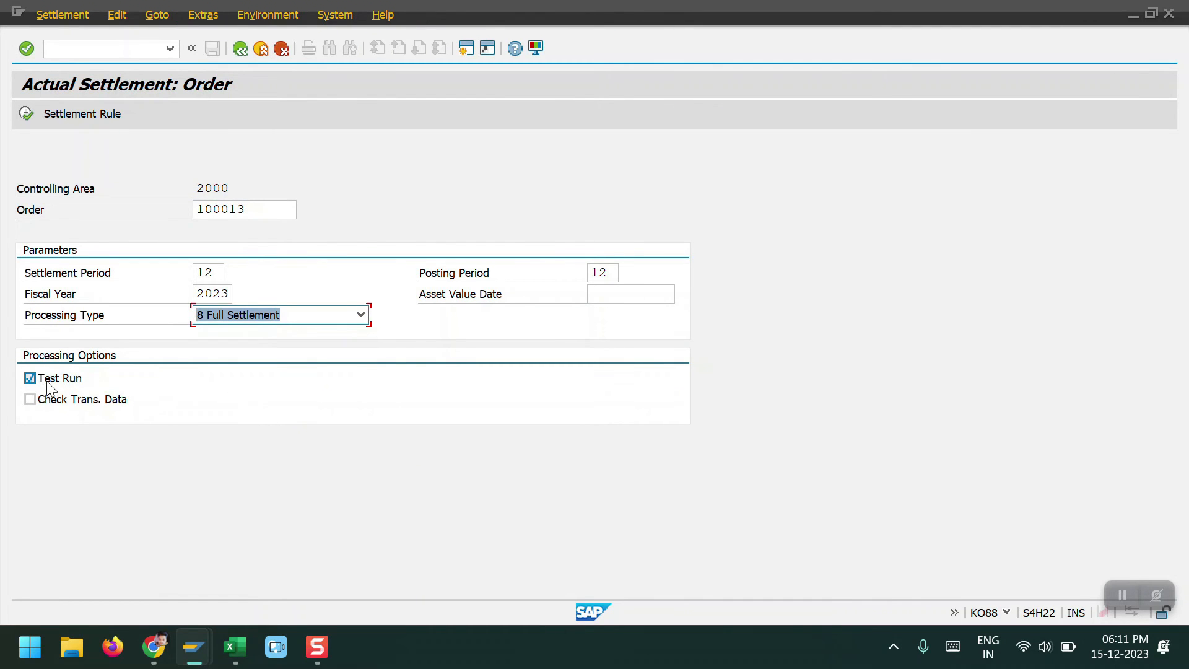
click(24, 112)
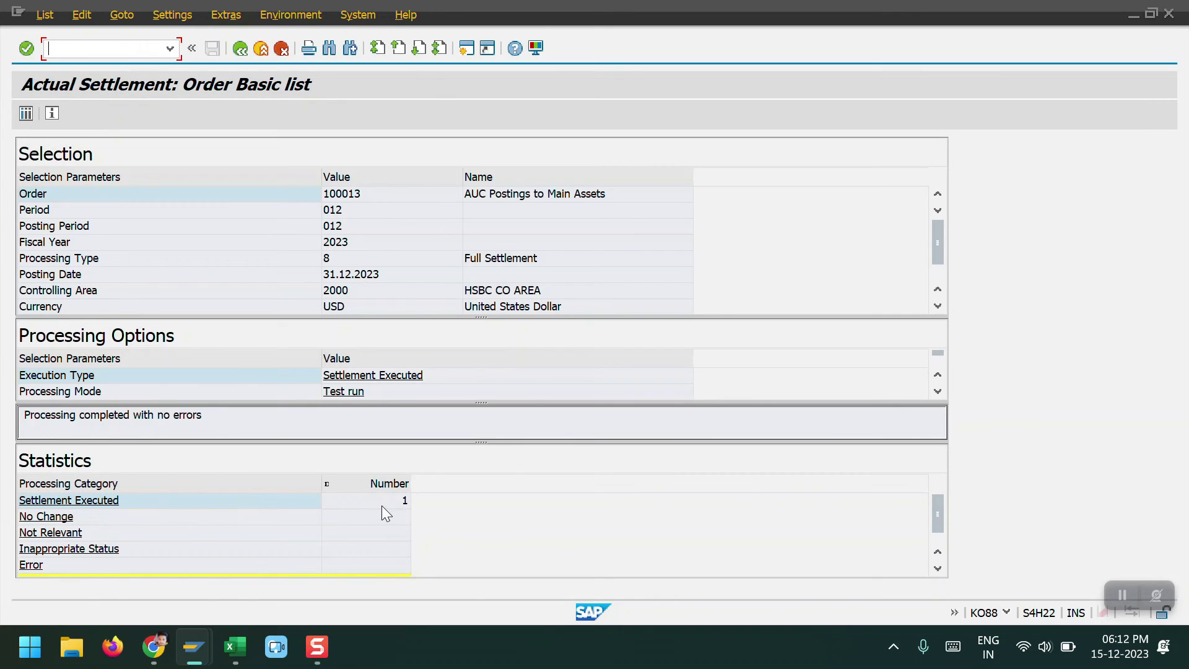
Step: Examine the sender and receiver debits from the test settlement's detail list
double_click(383, 504)
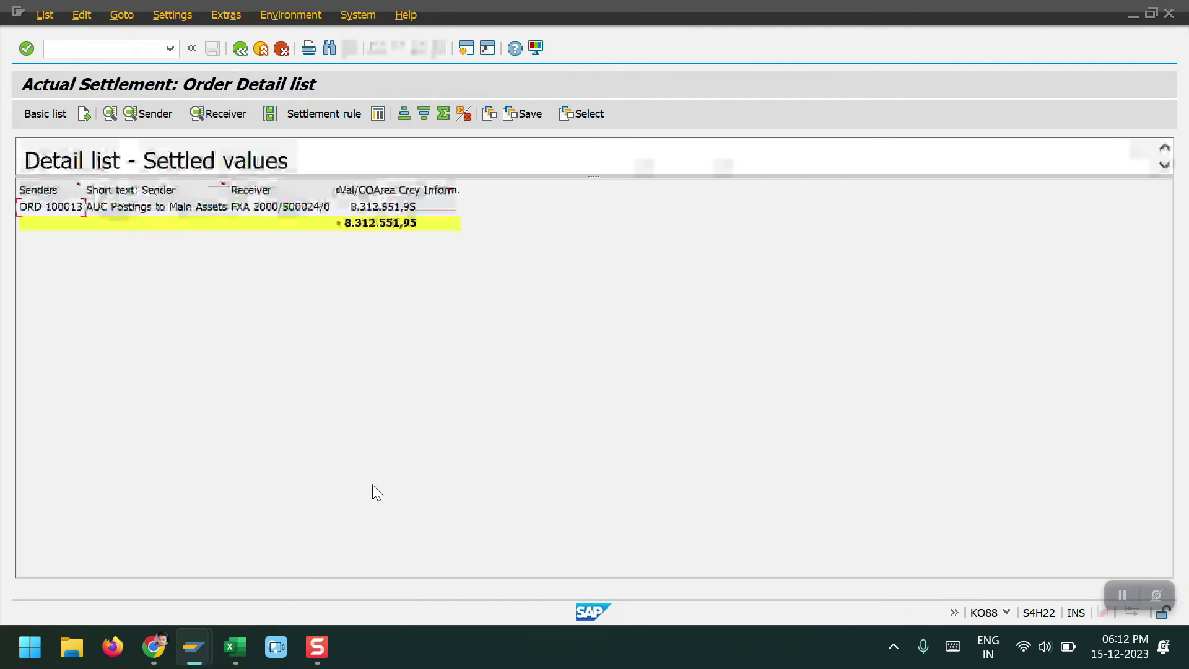
click(74, 209)
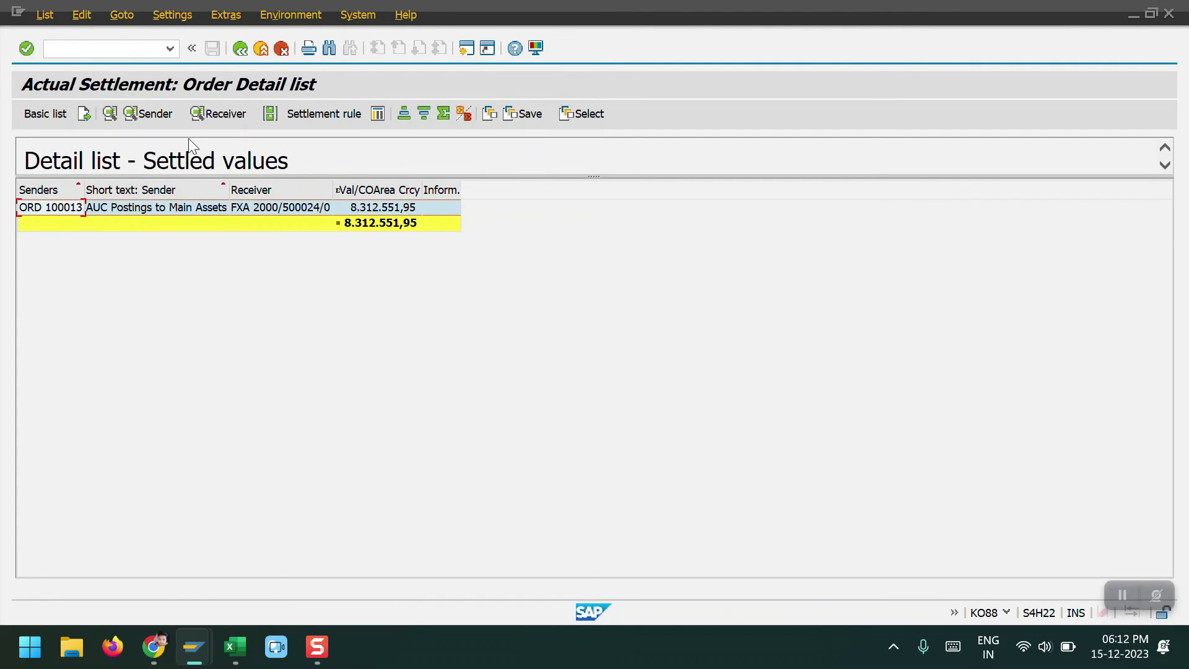
click(153, 117)
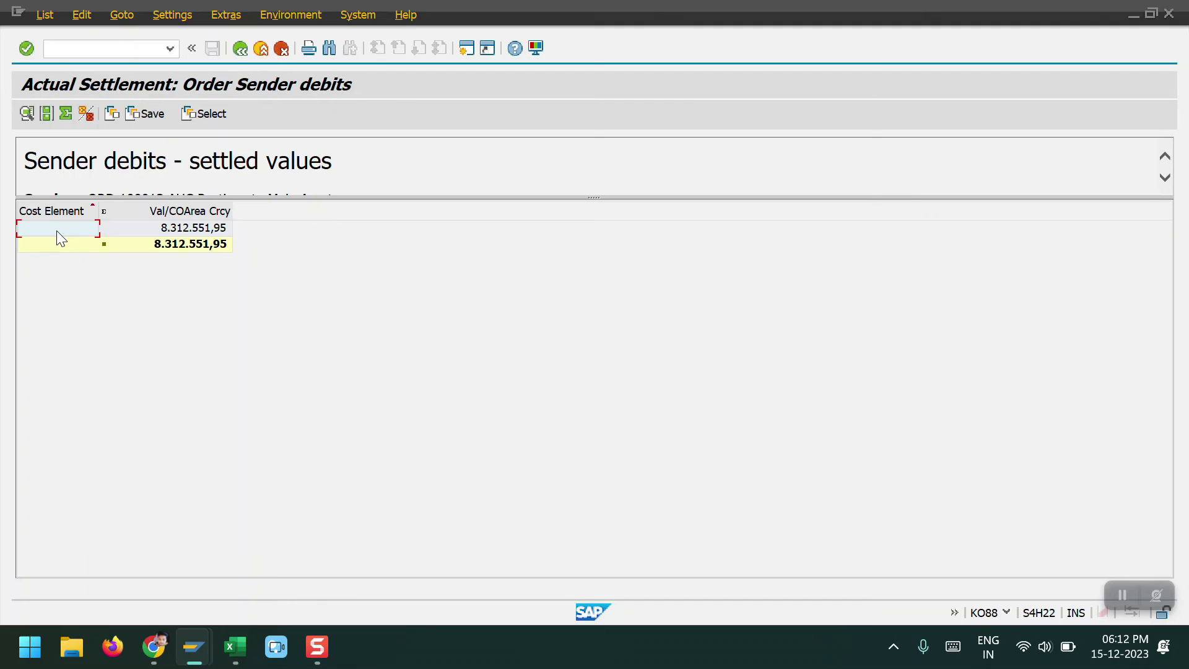
click(242, 45)
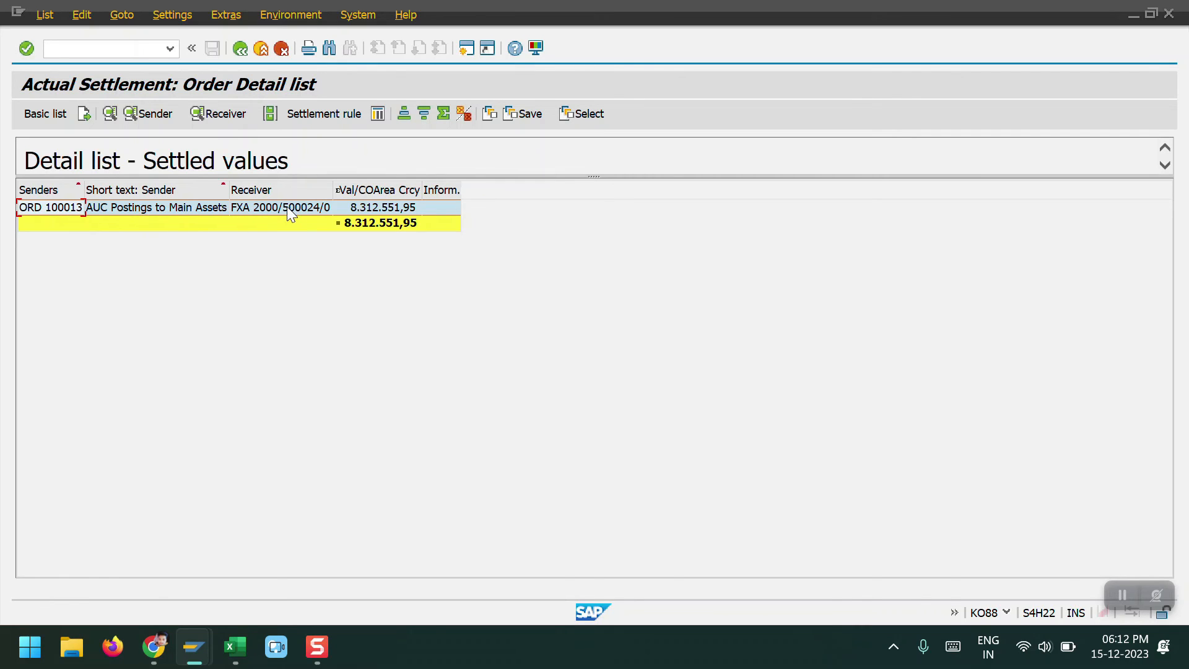
click(228, 114)
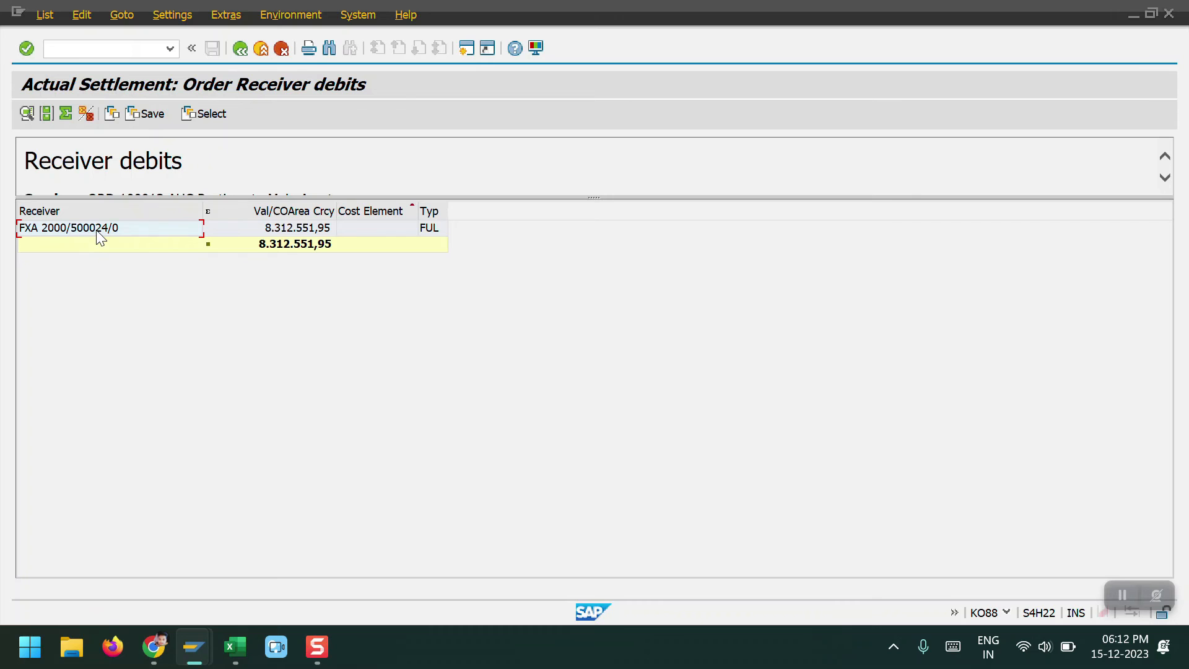
Step: Switch to the internal order session and display the order's master data
mouse_move(194, 647)
click(194, 567)
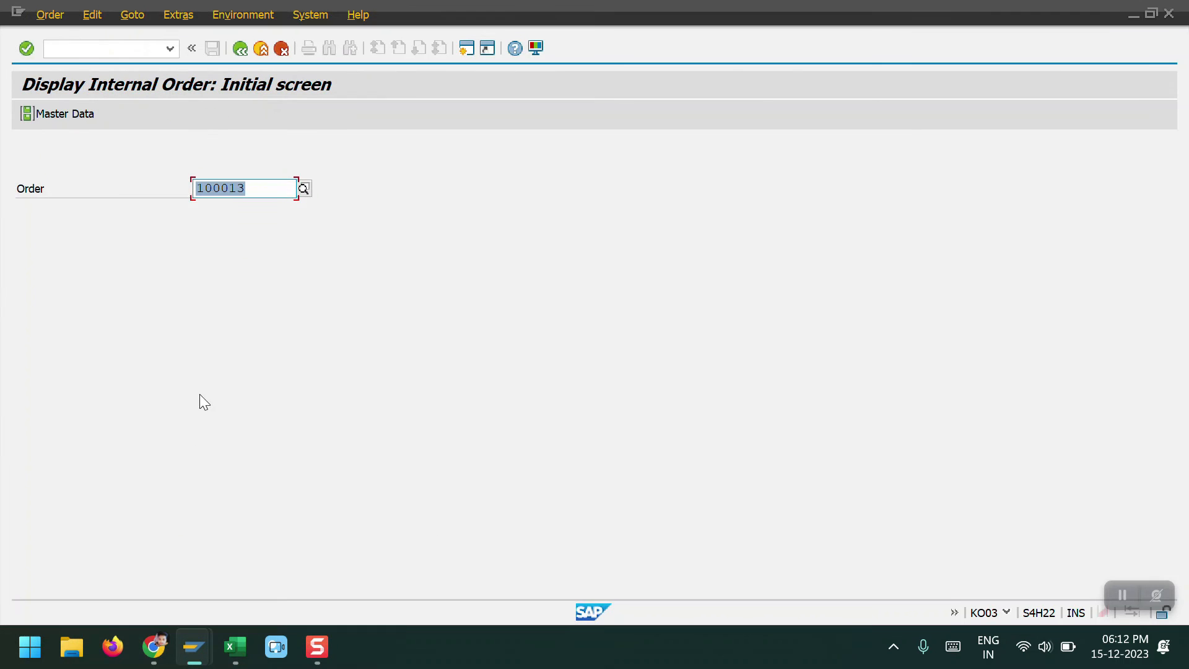
key(Return)
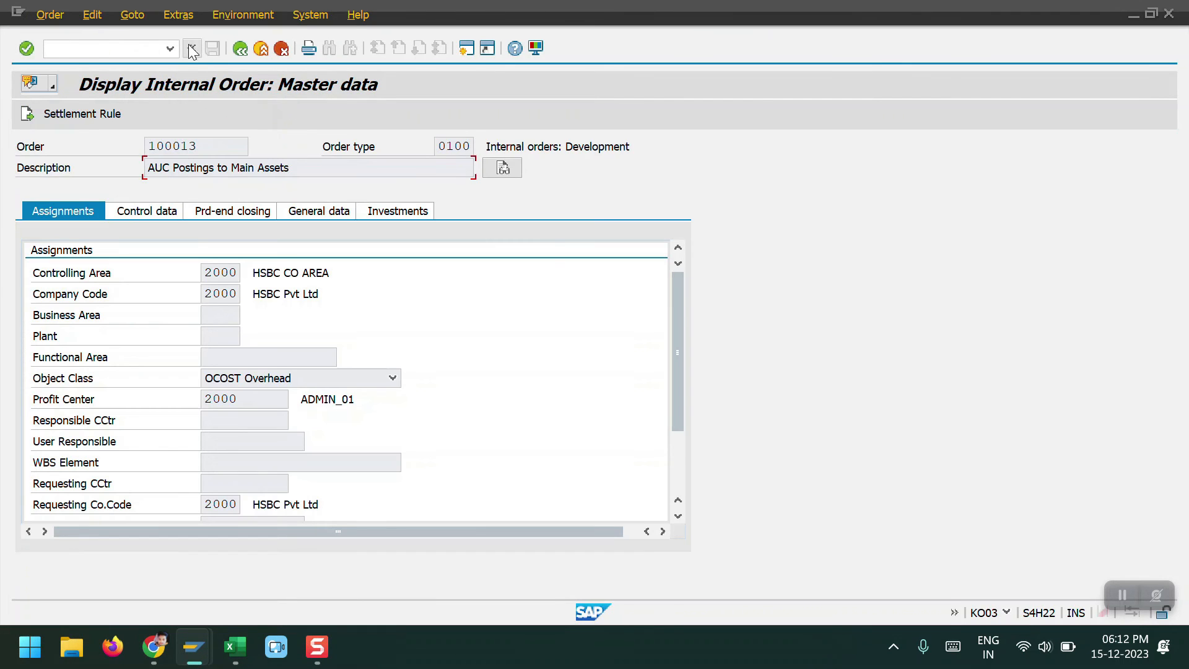
click(181, 16)
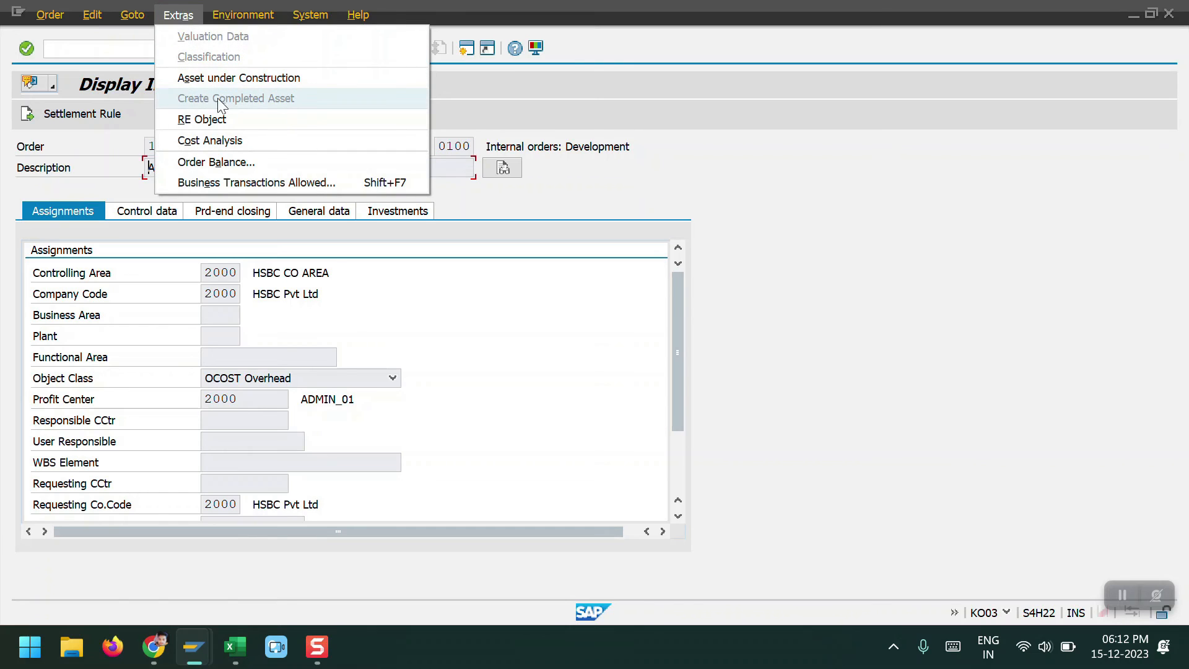
click(484, 112)
click(260, 48)
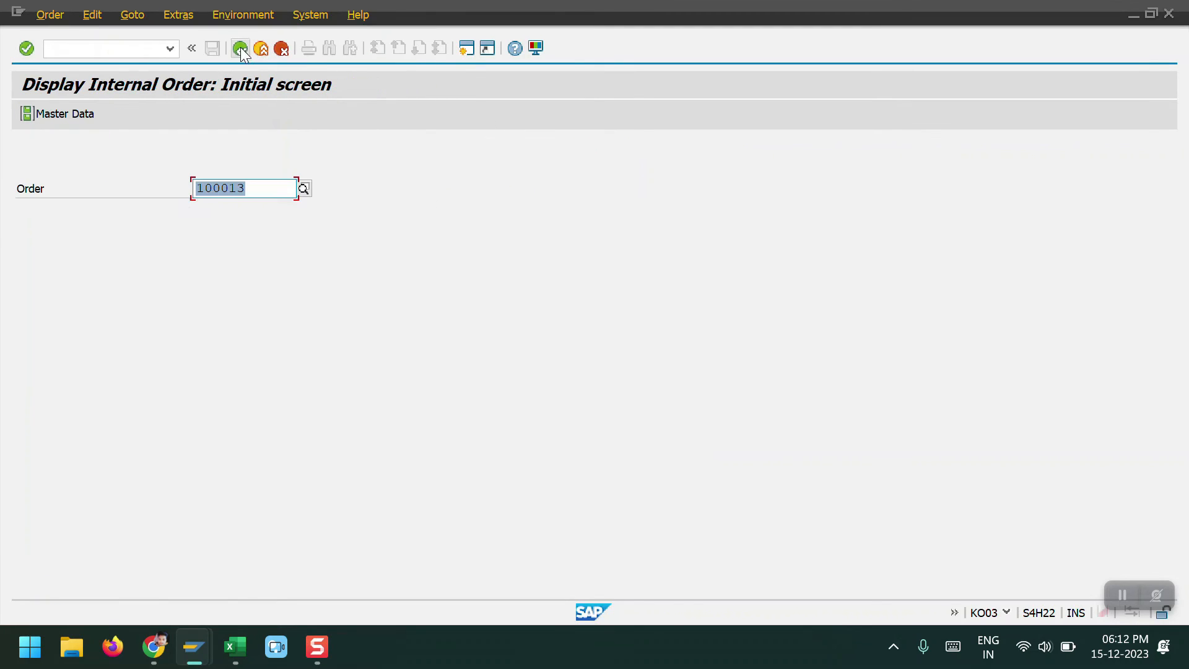
click(48, 16)
click(68, 77)
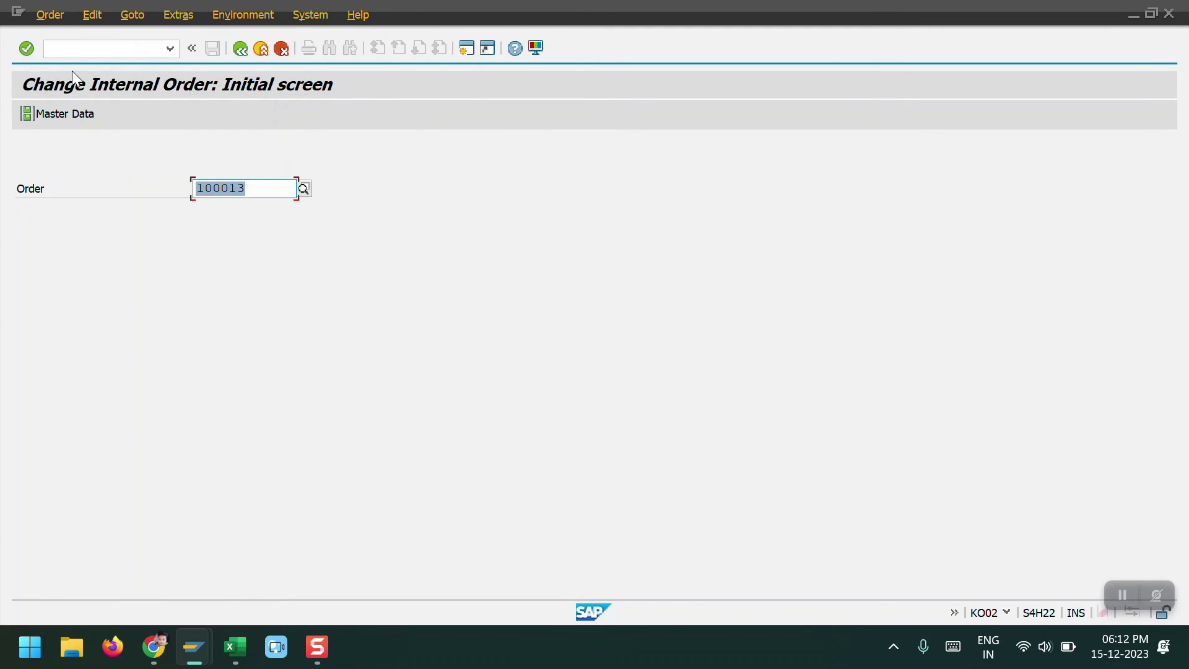
click(51, 16)
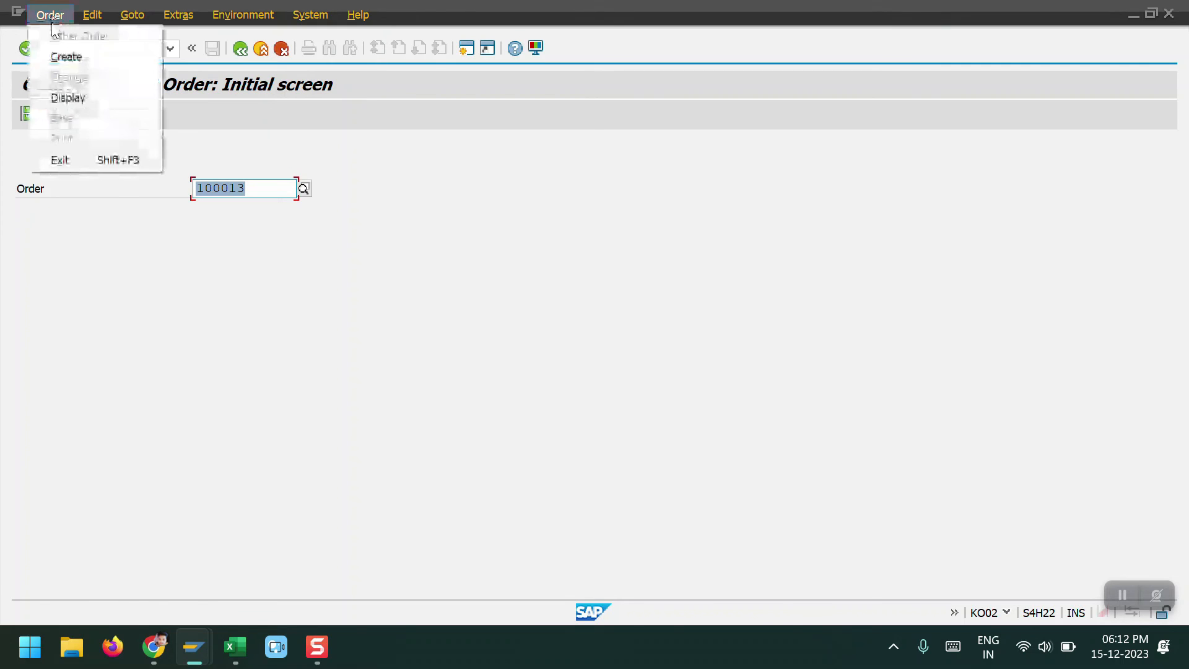
click(72, 97)
key(Return)
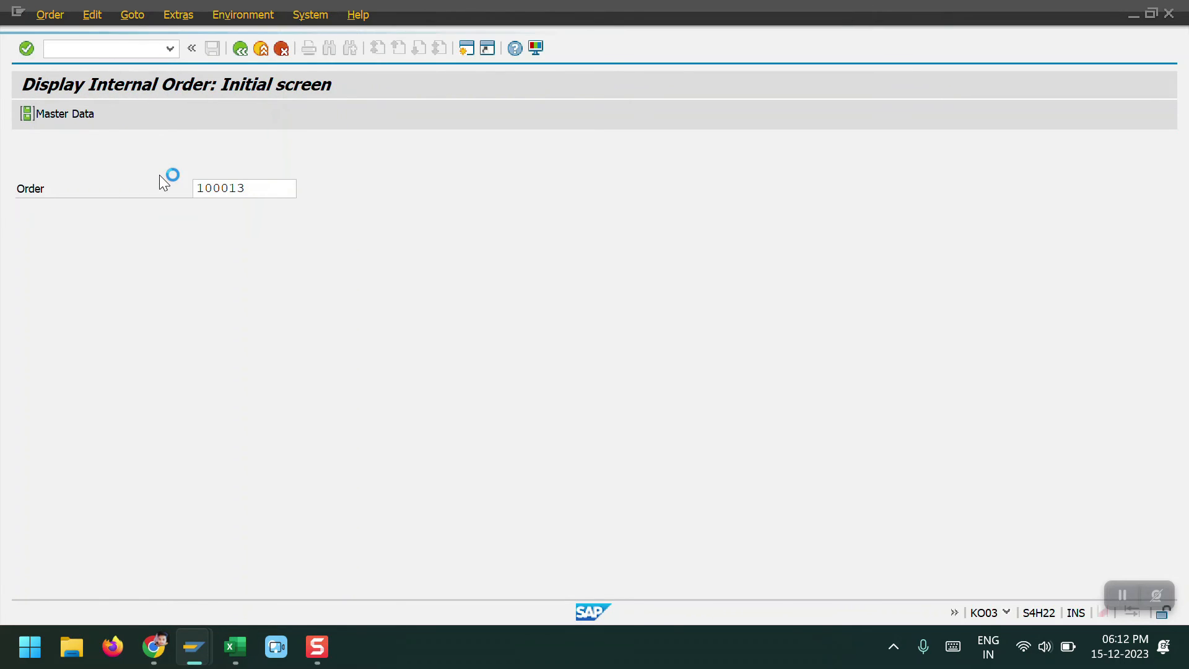
click(177, 16)
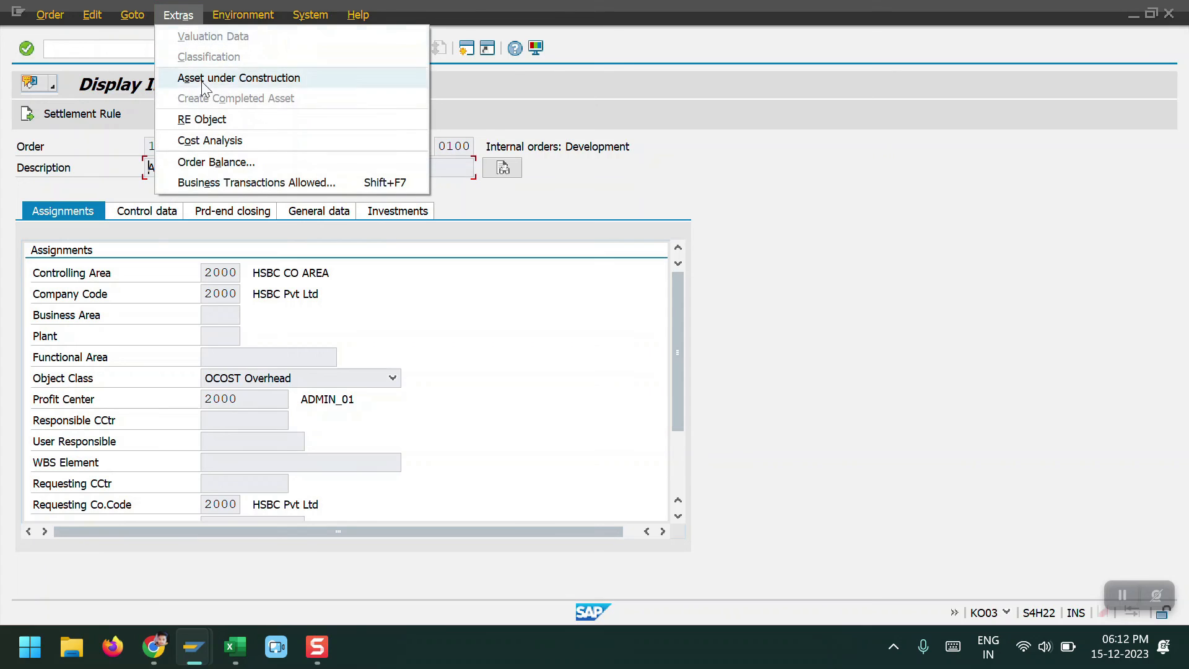
click(477, 87)
click(265, 12)
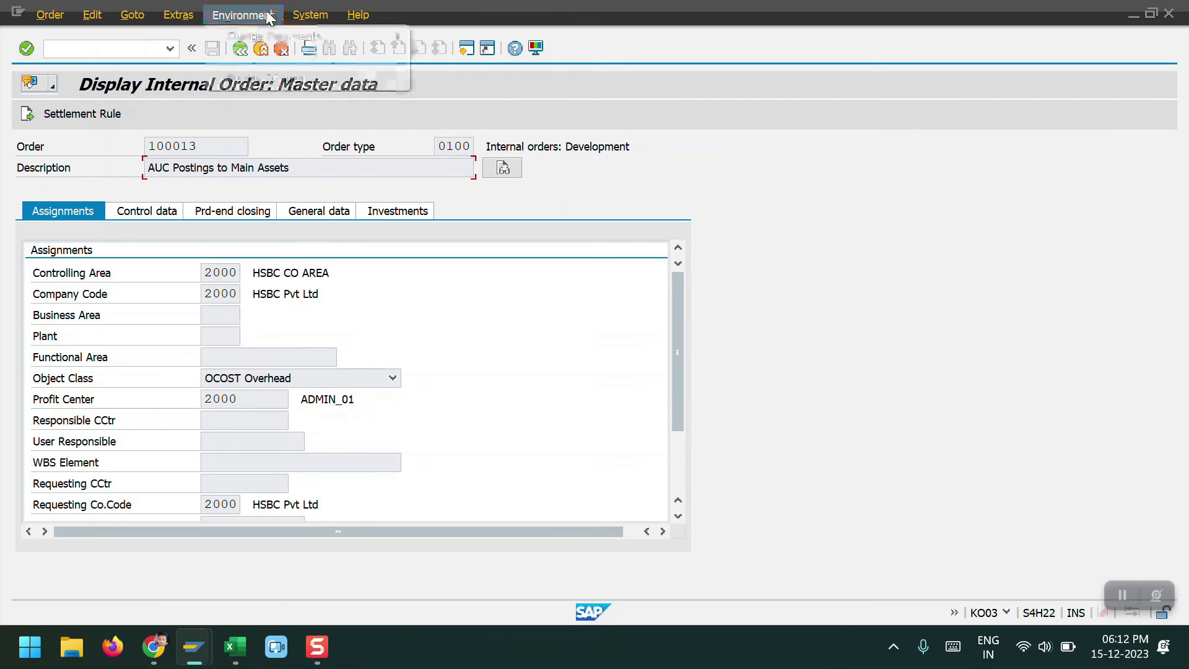
click(170, 17)
click(170, 16)
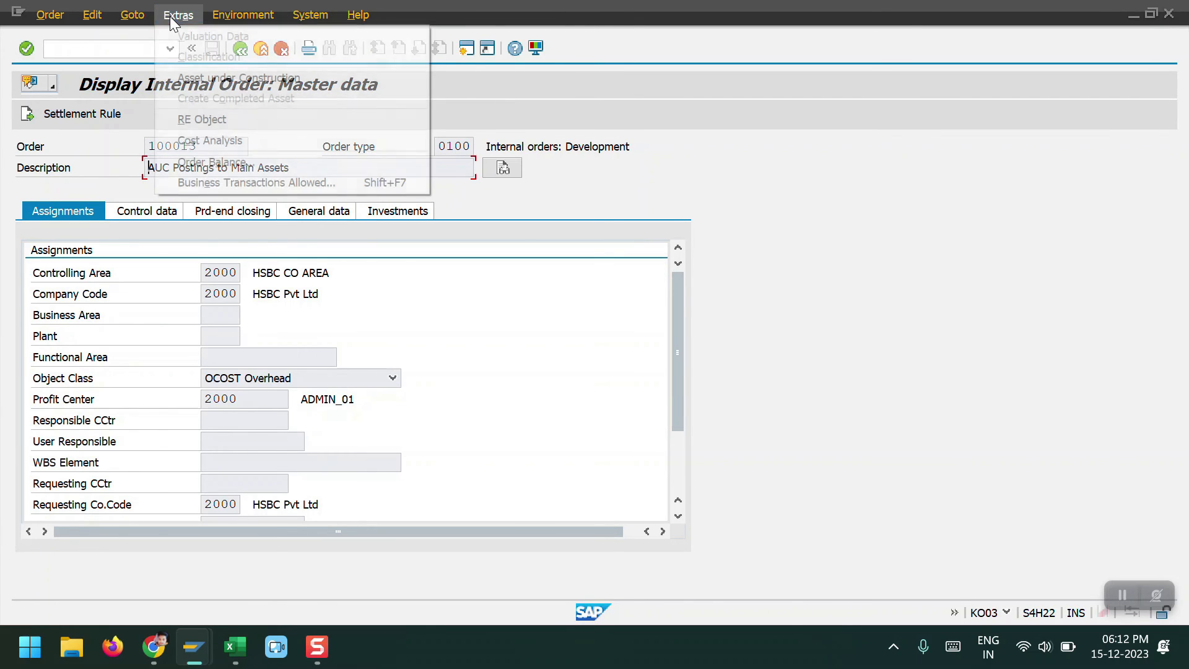
click(481, 88)
Step: Display the order's settlement rule and compare the receiver Main Asset 123 with the settlement's receiver debits
click(61, 115)
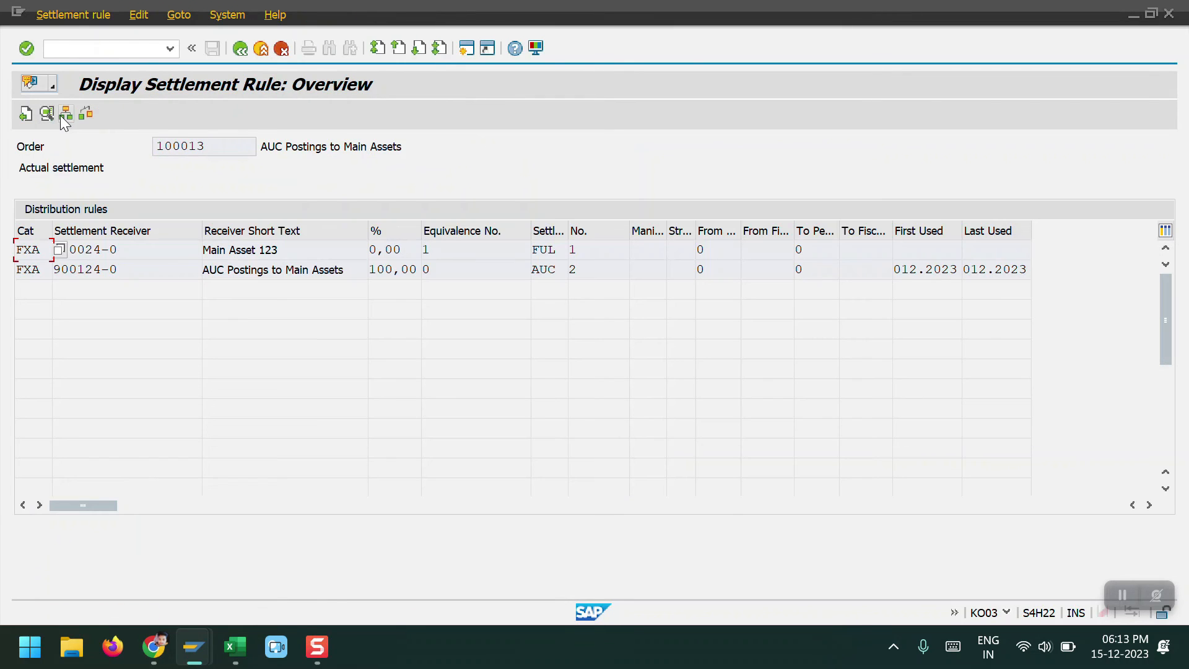
click(170, 272)
click(323, 268)
drag(300, 248, 199, 240)
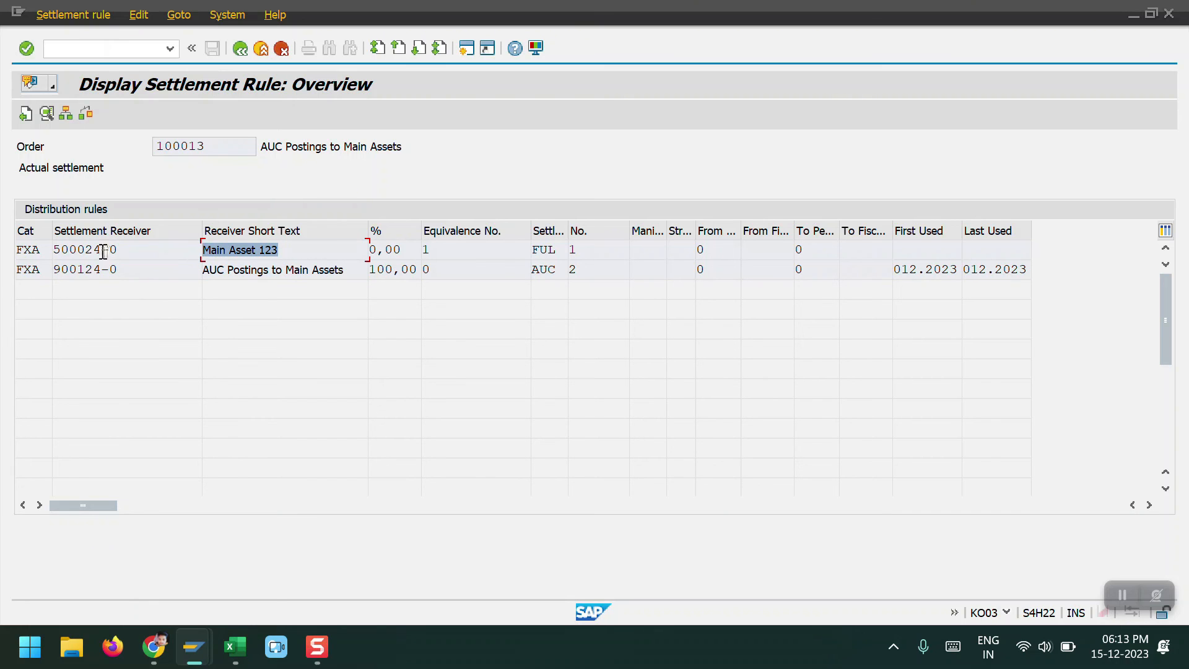
key(alt+Tab)
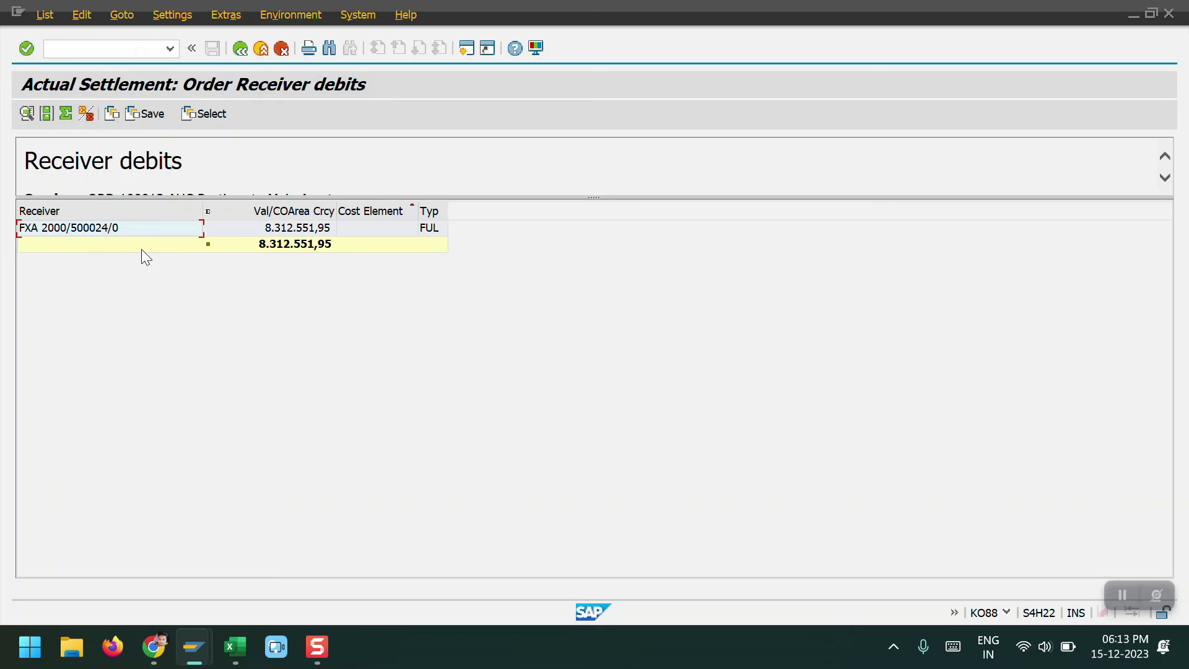
Step: Return to the settlement selection, turn off Test Run, and execute the full settlement as an update run
click(240, 49)
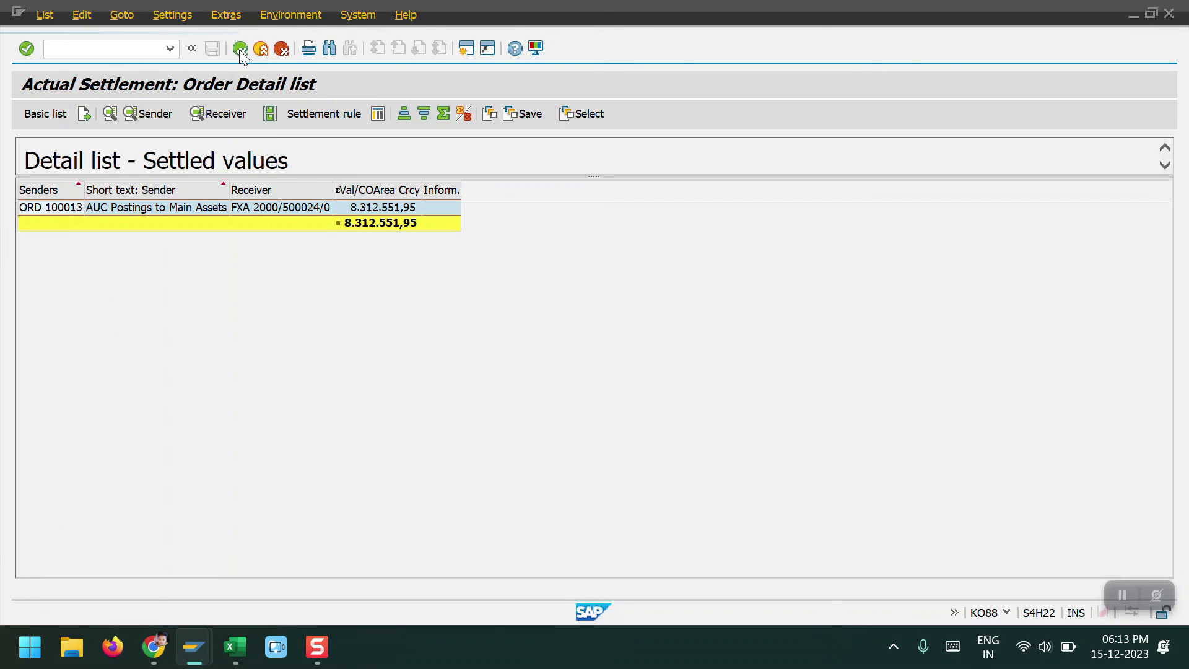
click(239, 50)
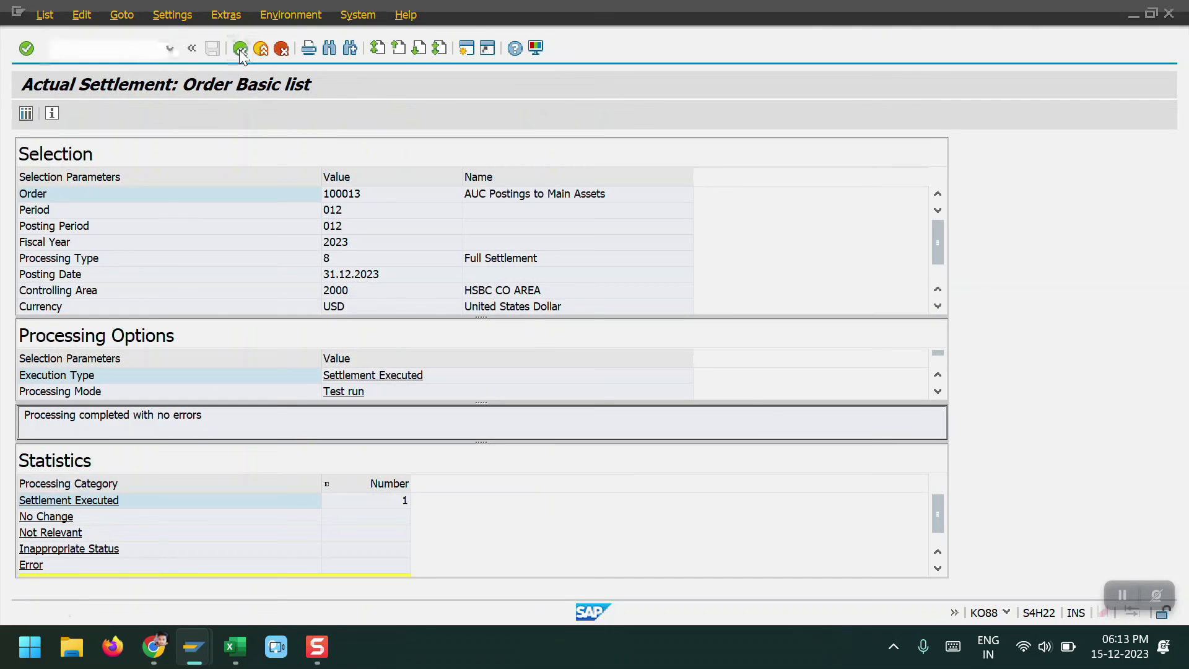
click(239, 50)
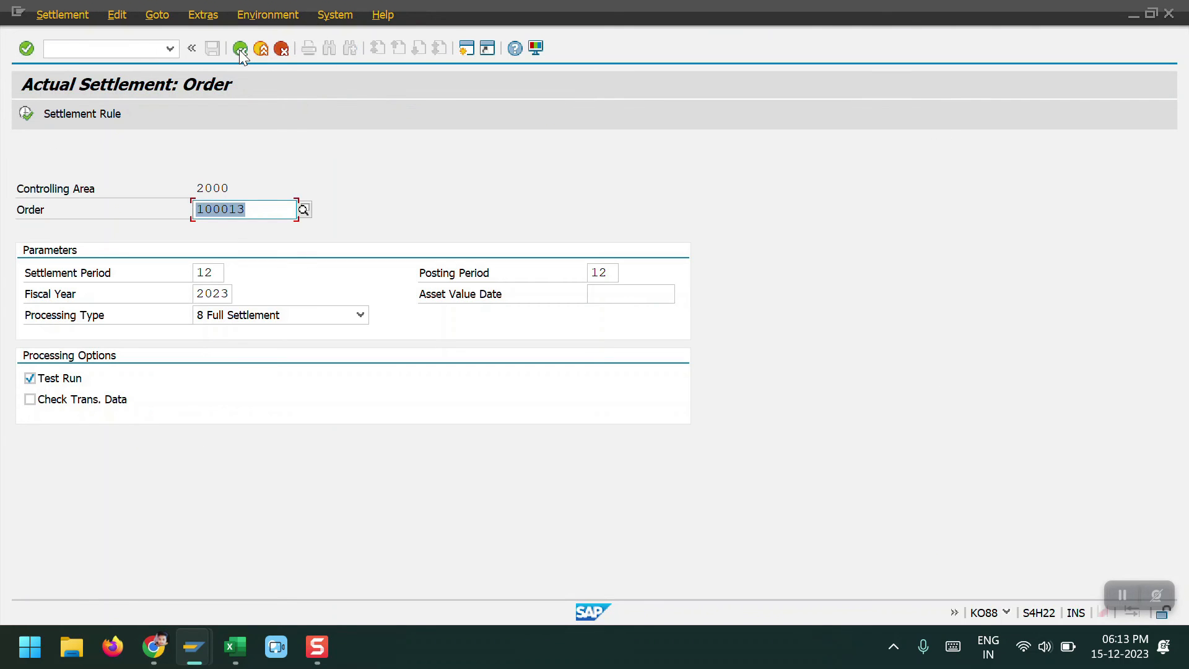
click(59, 379)
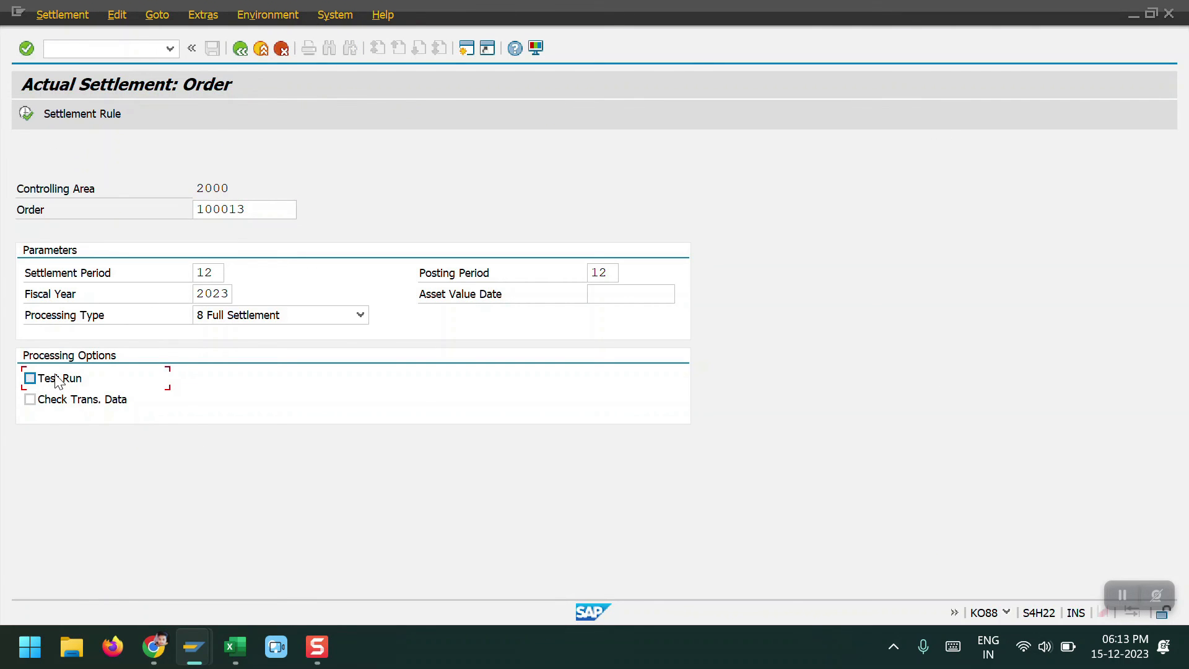
click(25, 113)
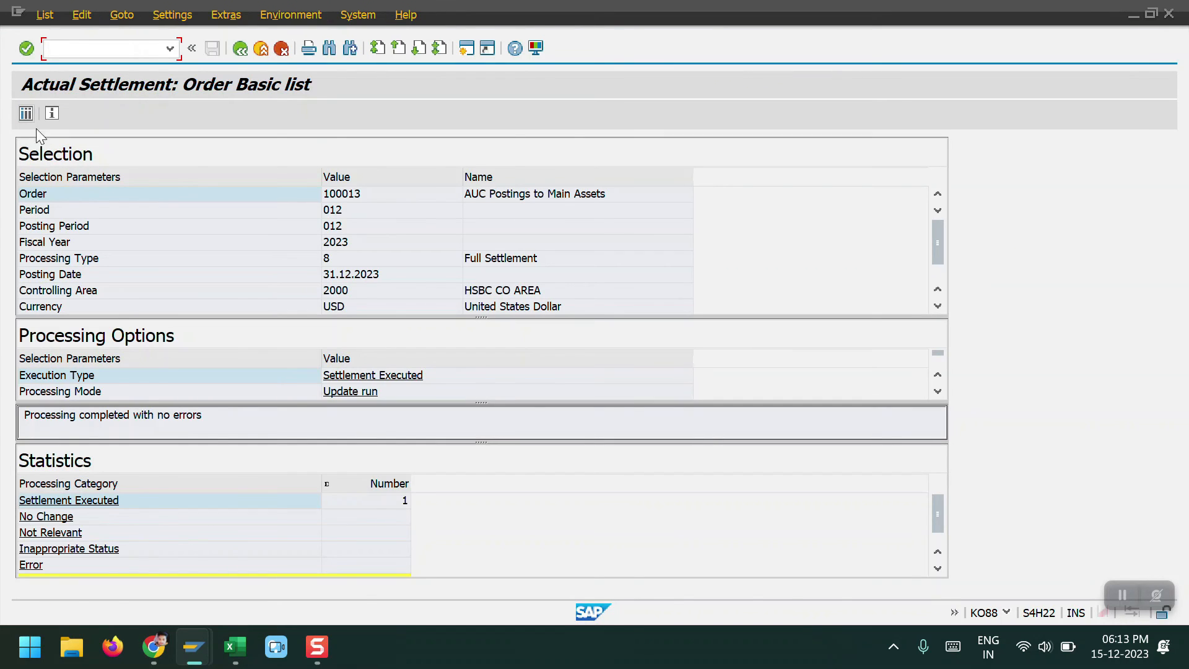
Step: Open the executed settlement's detail list and display the accounting document it posted
double_click(378, 502)
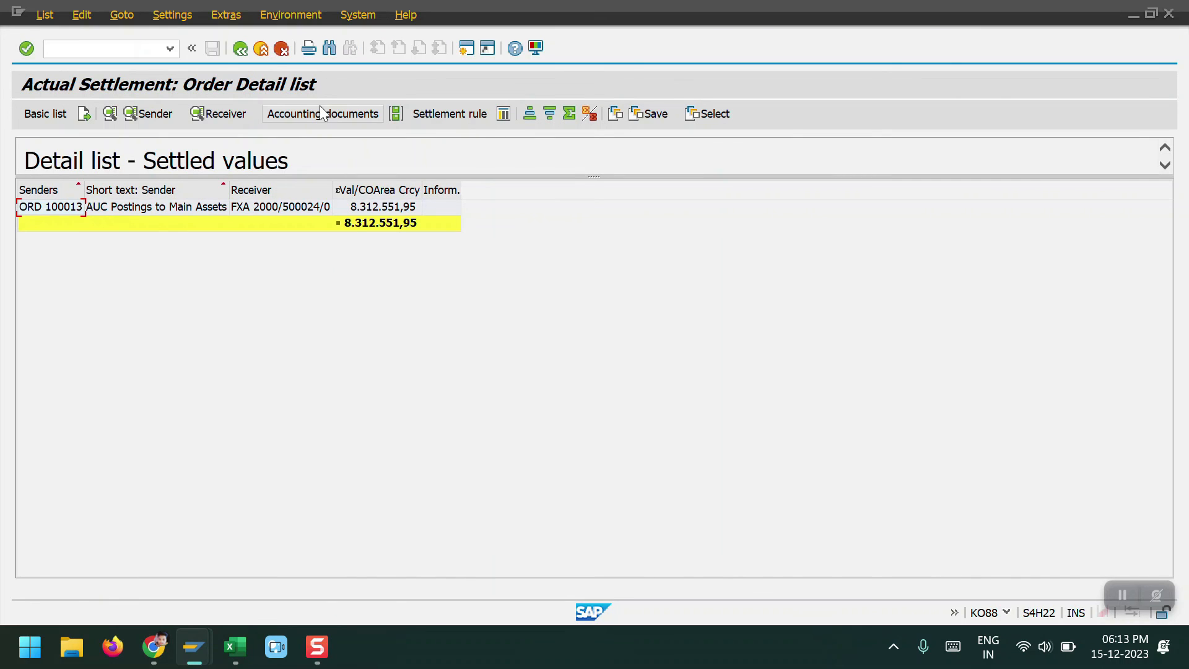
click(321, 116)
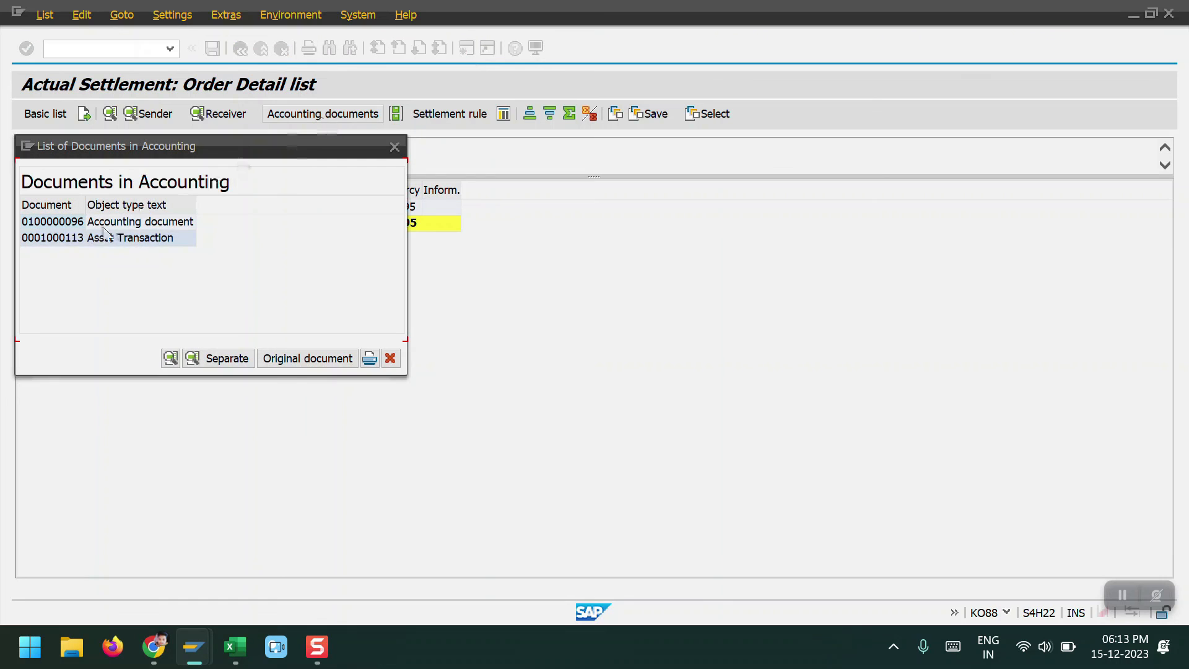
click(55, 224)
double_click(55, 224)
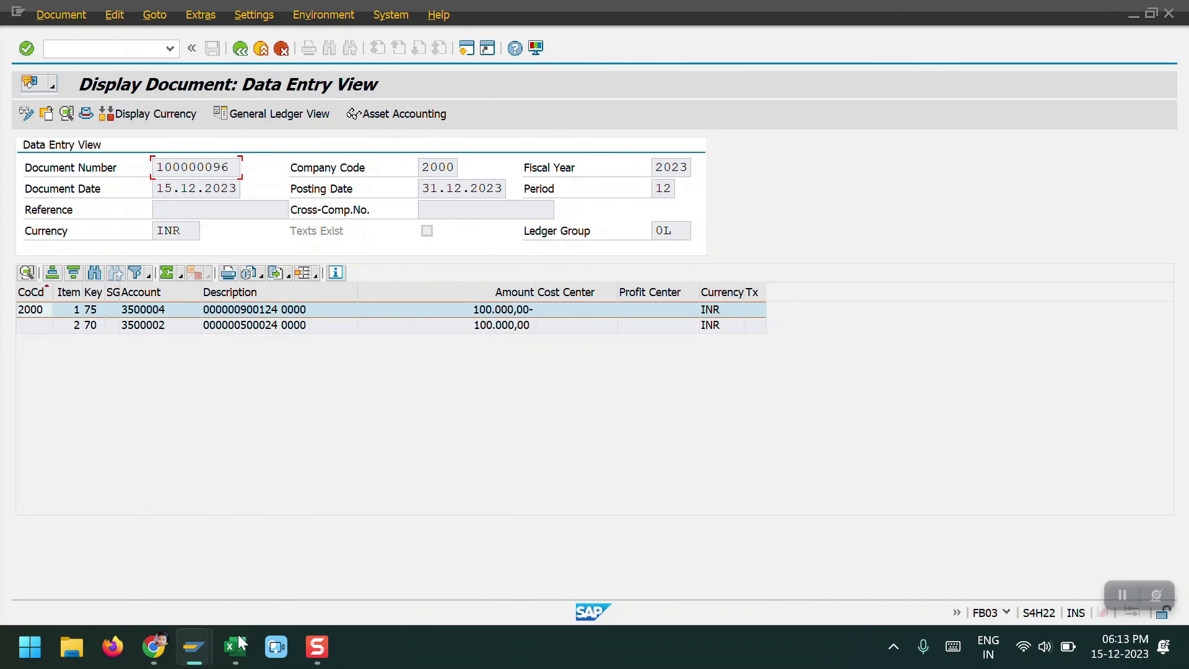
Step: Switch to the Asset Explorer session and refresh the AUC asset's values to check its transactions after the full settlement
mouse_move(193, 647)
click(621, 553)
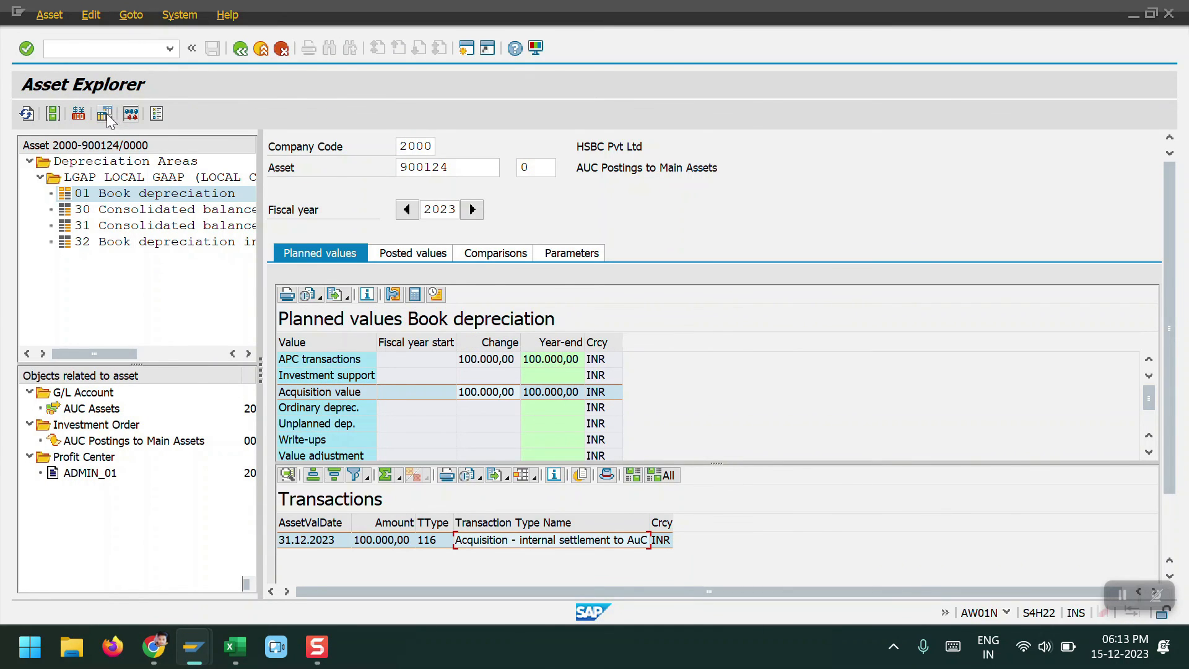
click(27, 114)
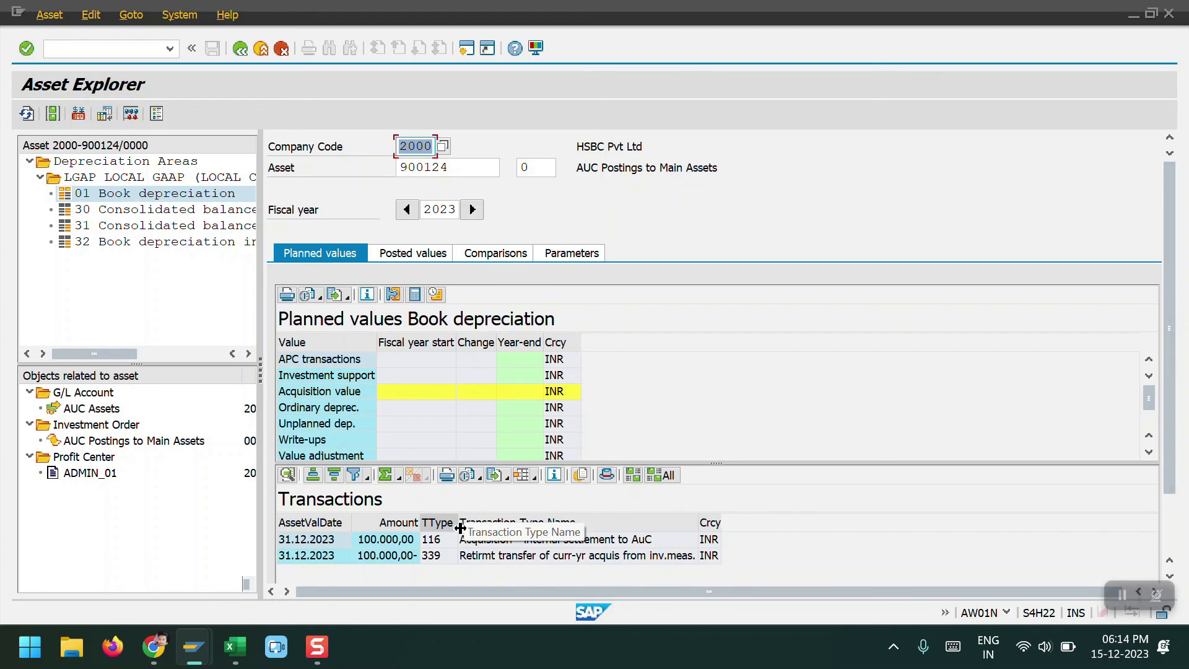
Step: Display main asset 500024 from the settlement document in Asset Explorer and examine its planned acquisition value
drag(457, 164, 366, 166)
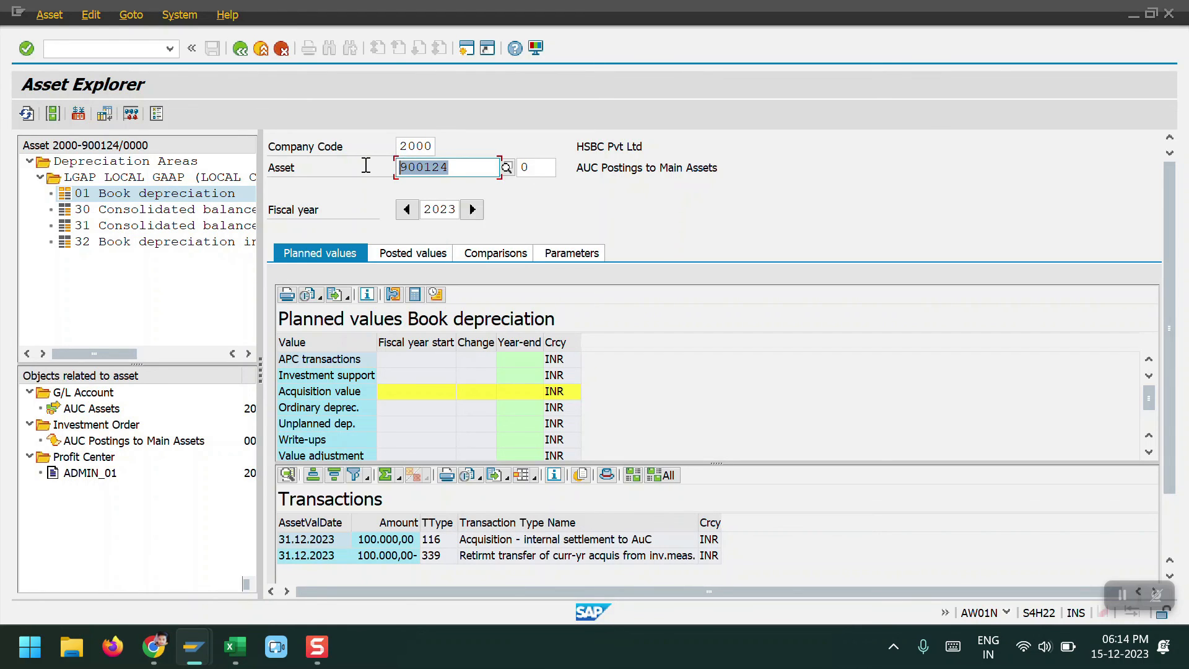
key(BackSpace)
text(50001)
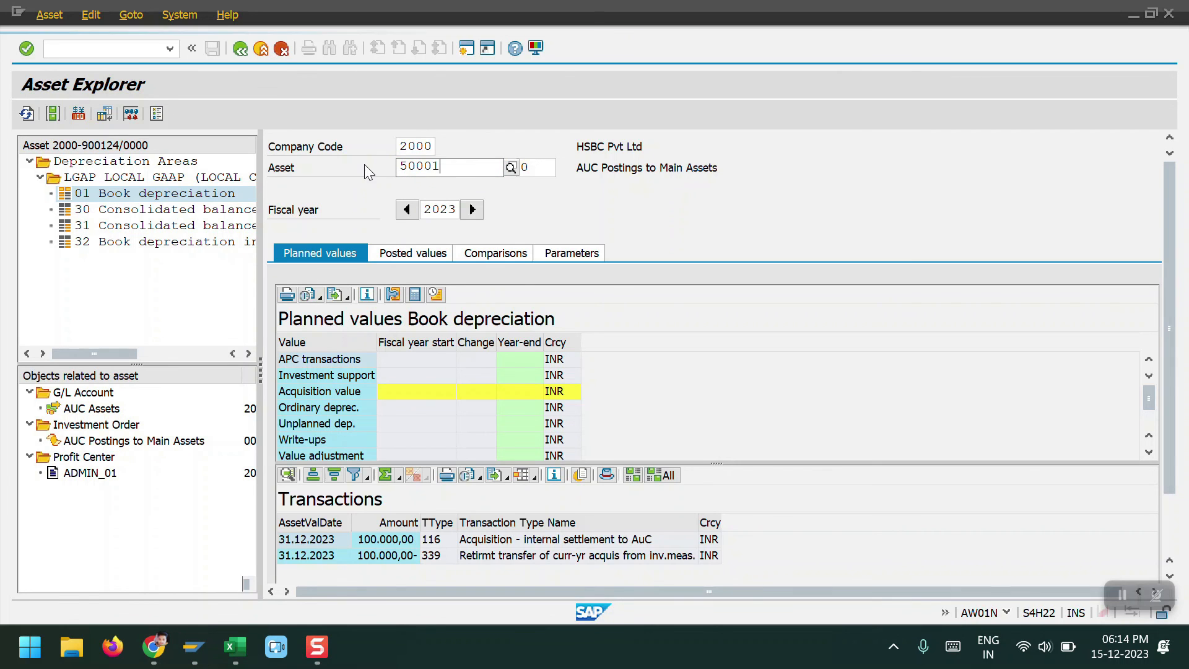
key(alt+Tab)
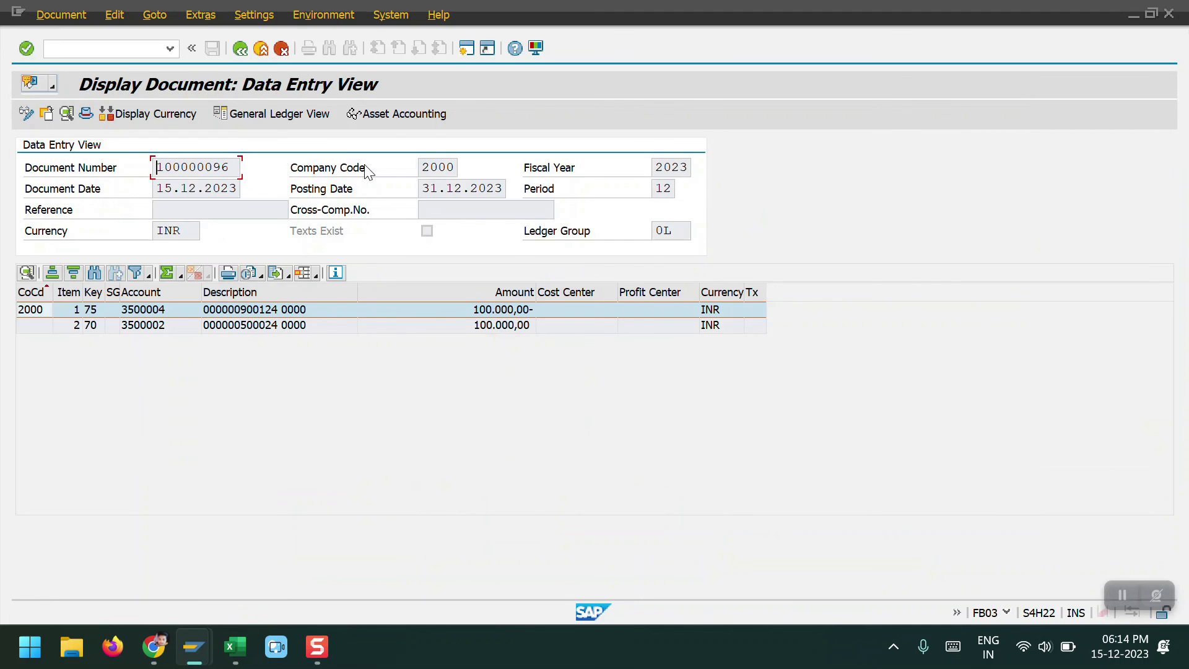
key(alt+Tab)
key(BackSpace)
text(24)
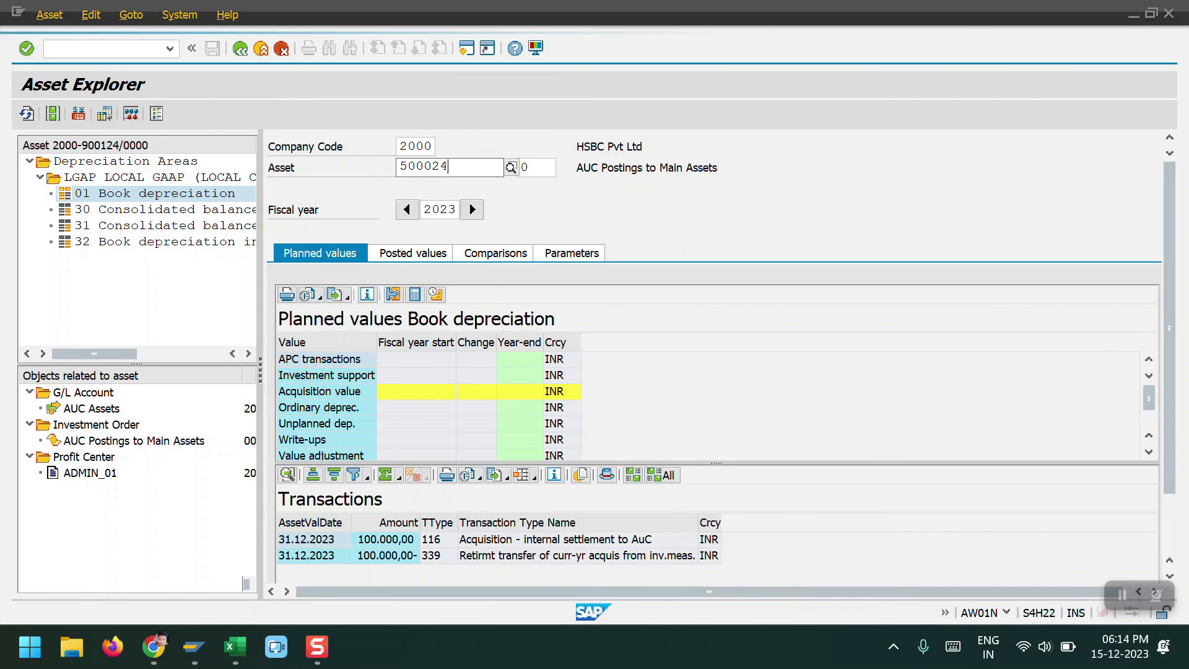
key(Return)
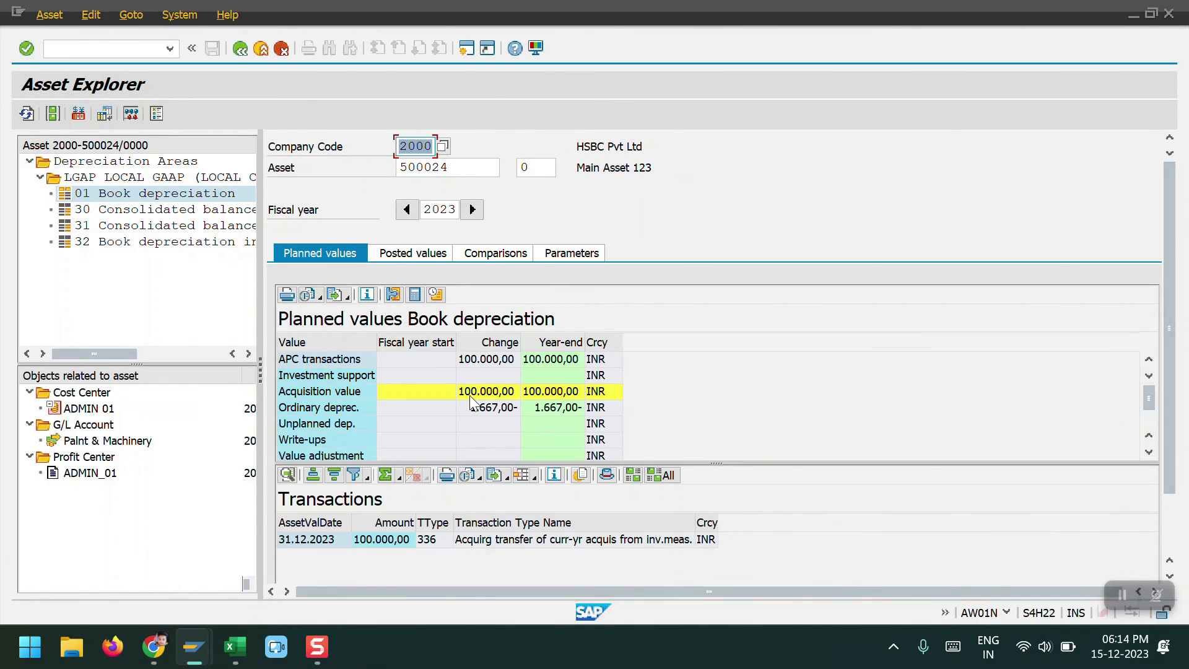
click(321, 395)
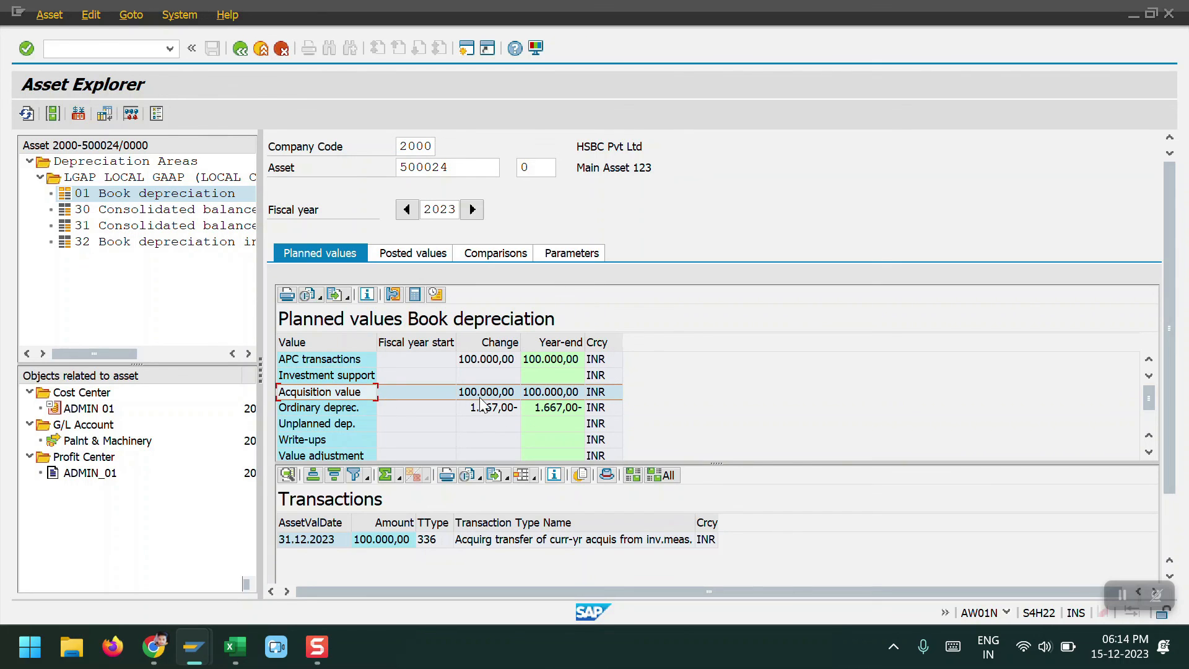